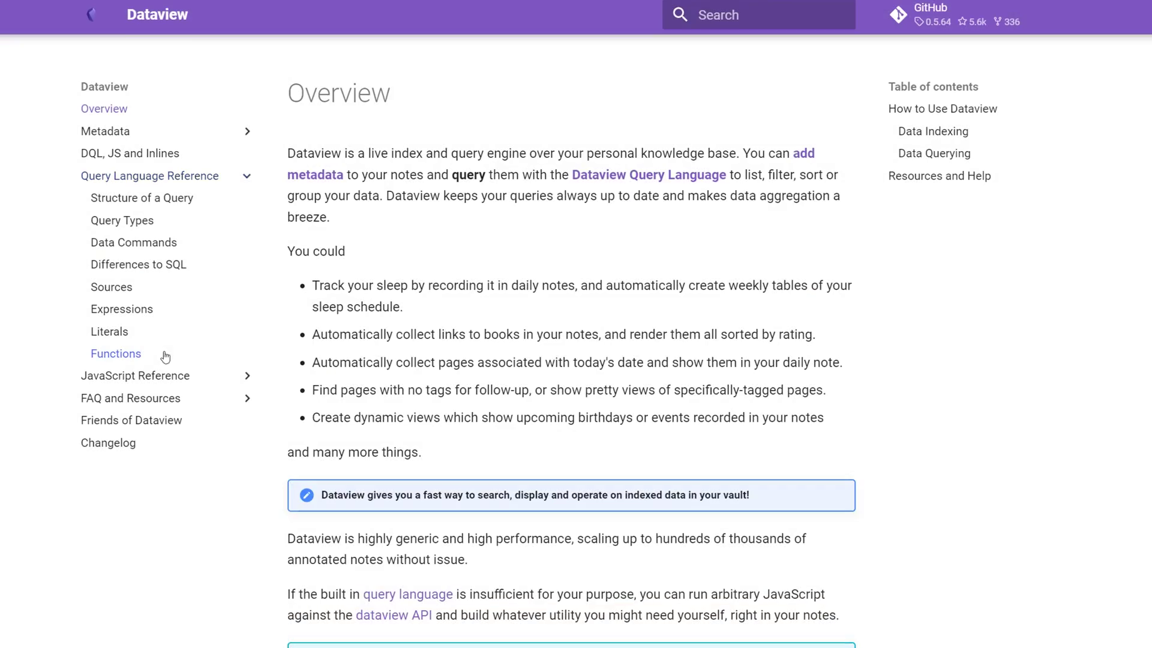
Open the Dataview Functions reference page and scroll down to its Constructors section
{"action": "left_click", "coordinate": [165, 356]}
{"action": "scroll", "coordinate": [386, 242], "scroll_direction": "down", "scroll_amount": 7}
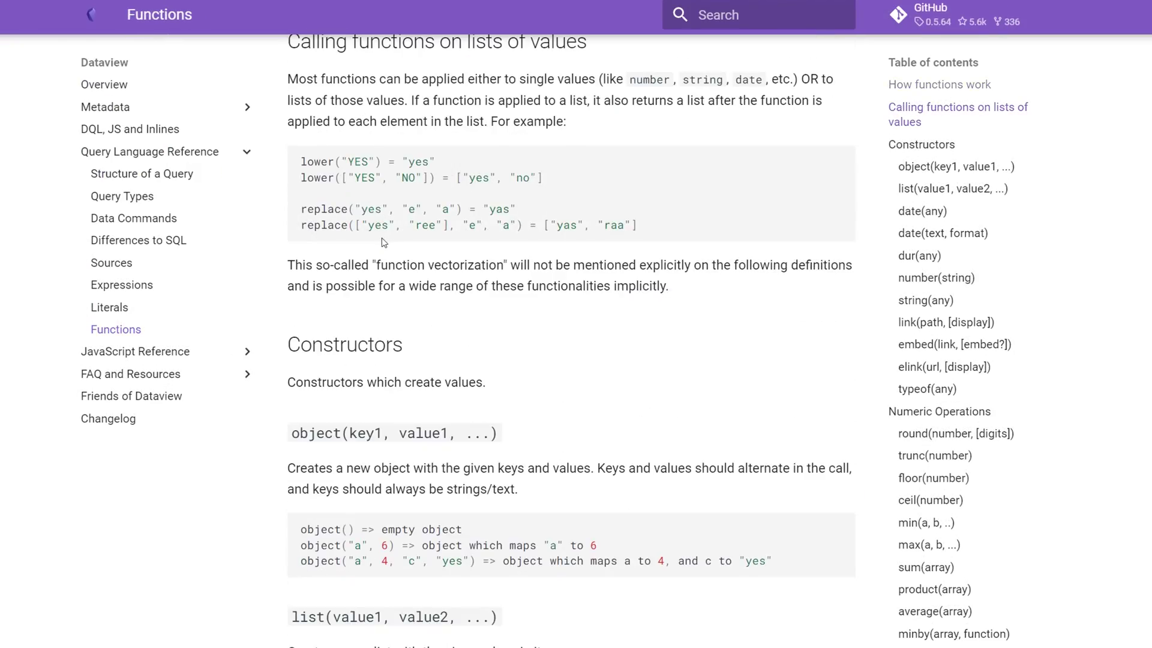
{"action": "scroll", "coordinate": [384, 243], "scroll_direction": "down", "scroll_amount": 2}
{"action": "scroll", "coordinate": [435, 254], "scroll_direction": "down", "scroll_amount": 15}
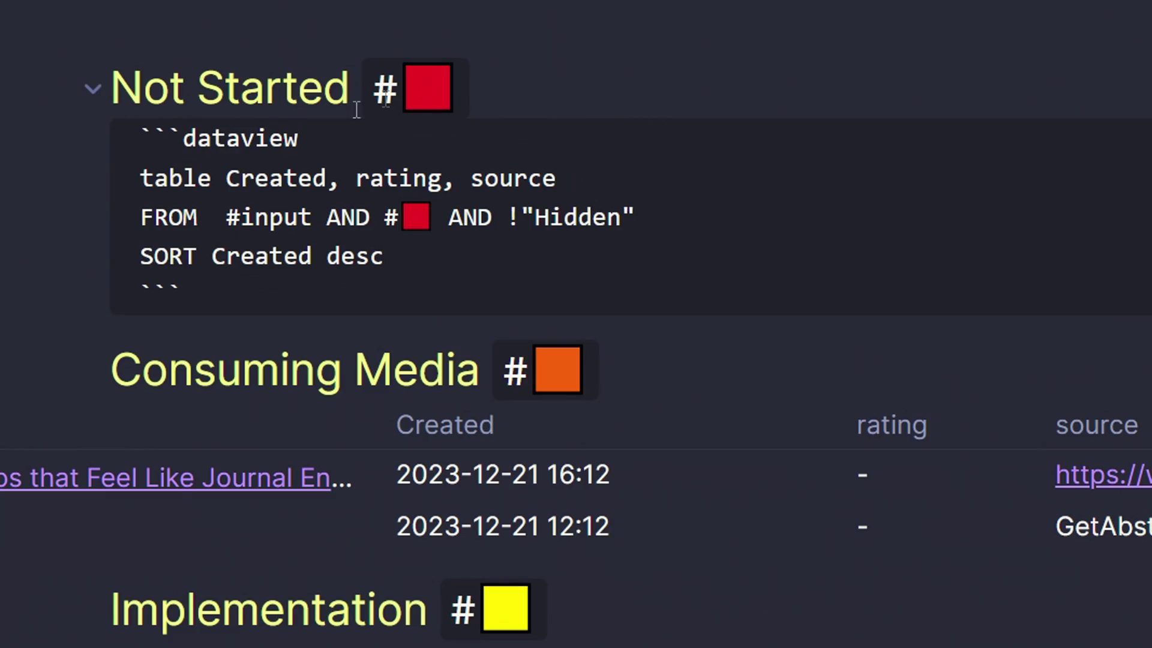
Render the Not Started, Consuming Media and Implementation query tables in the My Inputs note
{"action": "key", "text": "Up"}
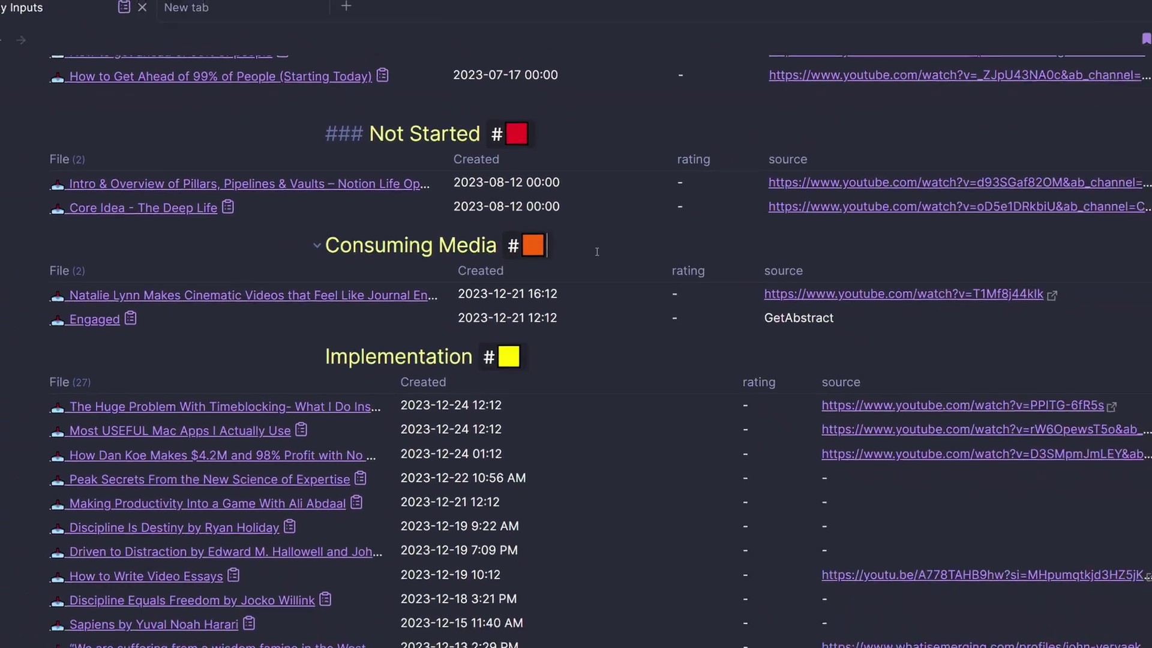
{"action": "key", "text": "Down"}
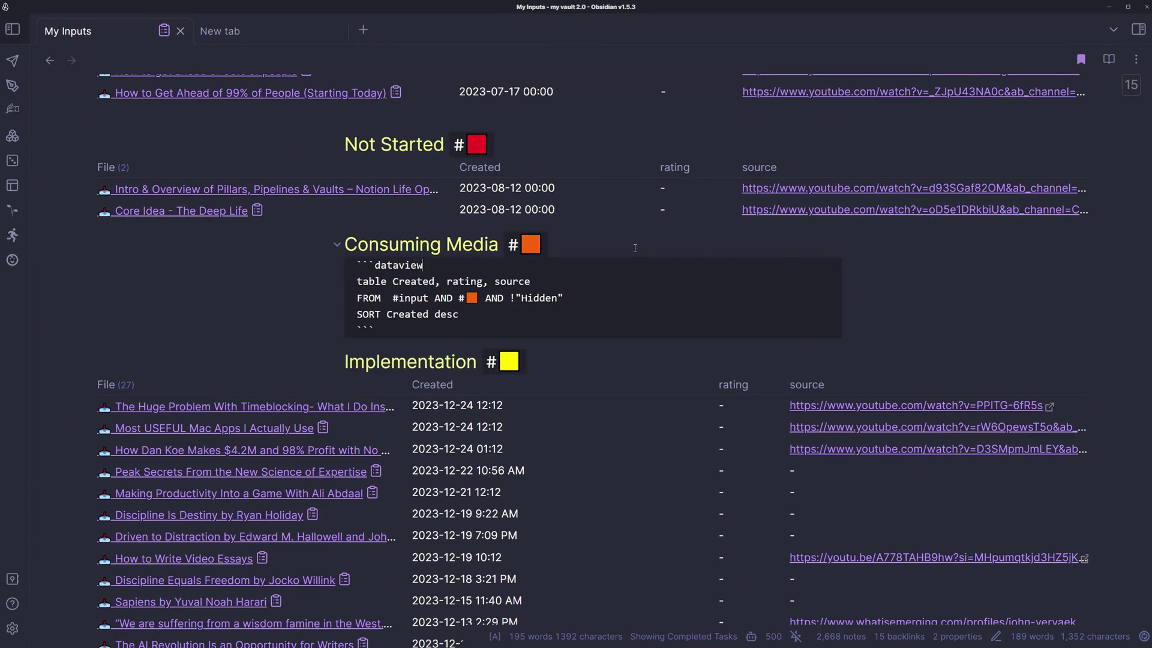
{"action": "key", "text": "Up"}
{"action": "key", "text": "Down"}
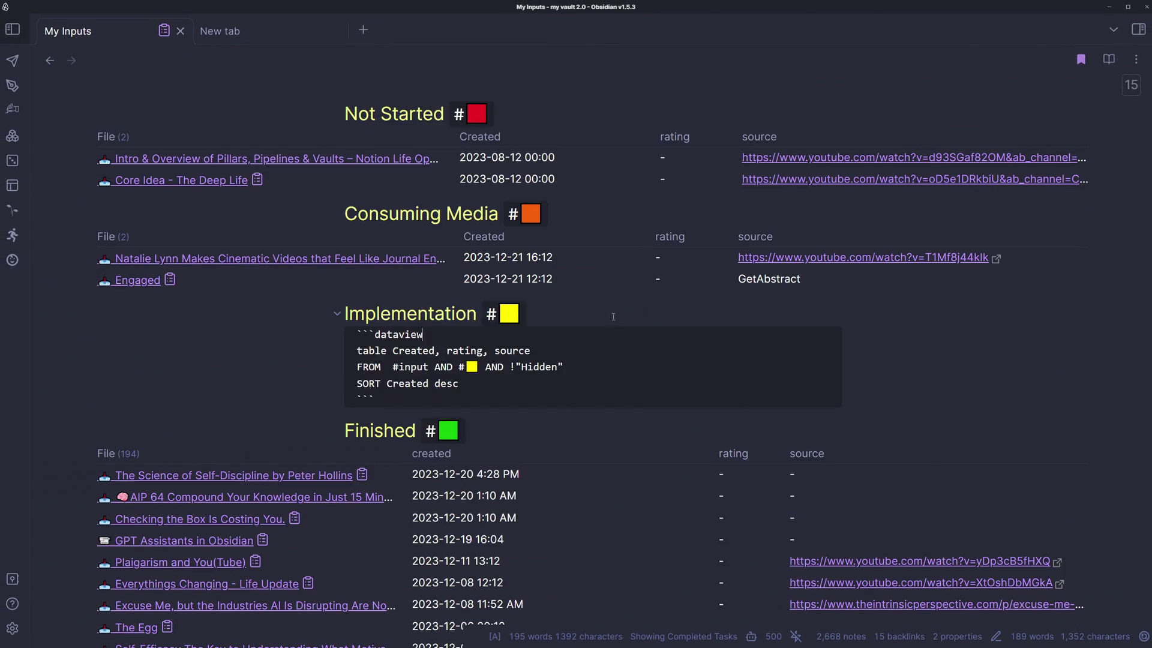
{"action": "key", "text": "Up"}
{"action": "key", "text": "Up"}
{"action": "scroll", "coordinate": [617, 306], "scroll_direction": "down", "scroll_amount": 5}
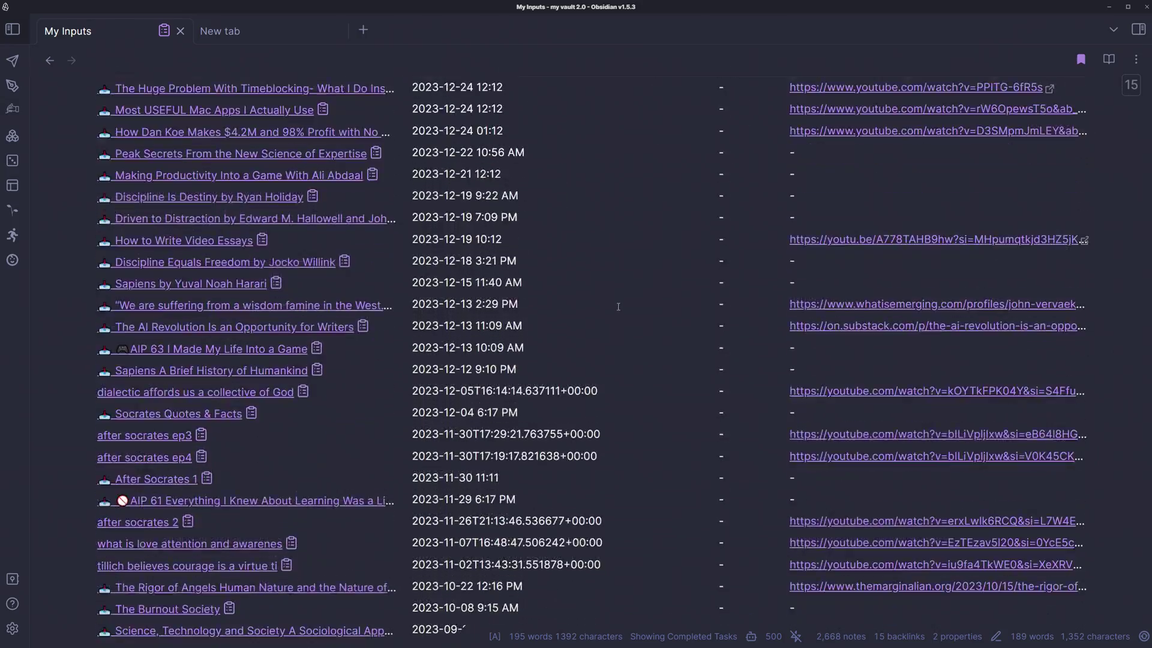
{"action": "scroll", "coordinate": [617, 303], "scroll_direction": "down", "scroll_amount": 5}
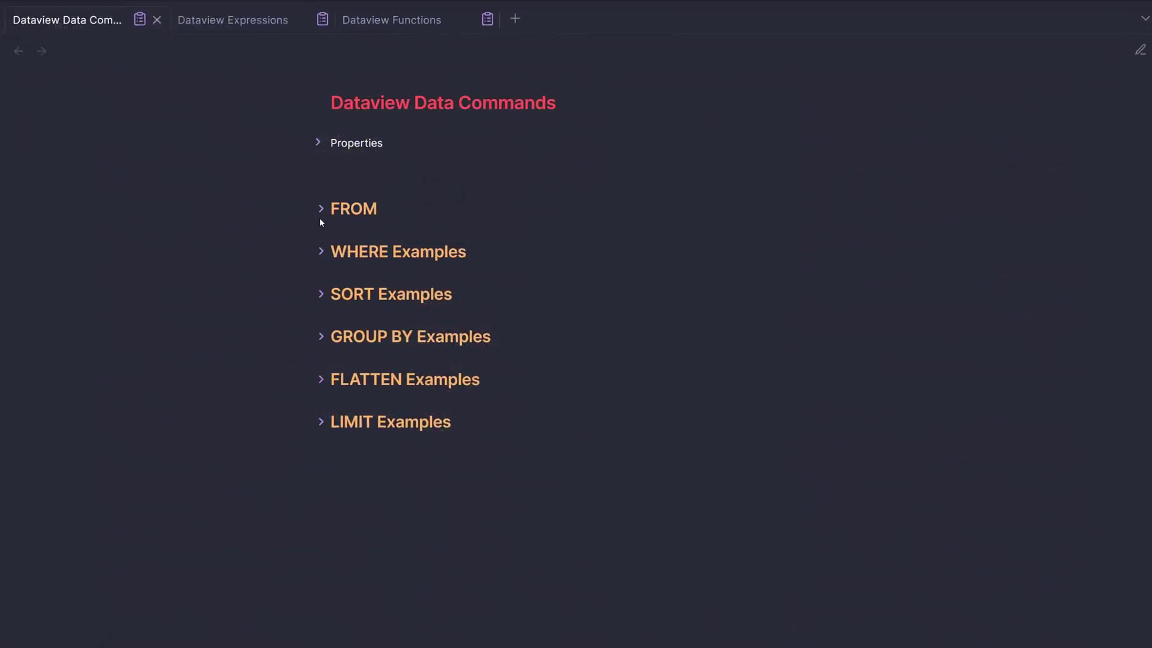
Expand the FROM, WHERE, SORT, GROUP BY, FLATTEN and LIMIT example sections of Data Commands
{"action": "left_click", "coordinate": [258, 210]}
{"action": "scroll", "coordinate": [261, 234], "scroll_direction": "down", "scroll_amount": 5}
{"action": "left_click", "coordinate": [259, 237]}
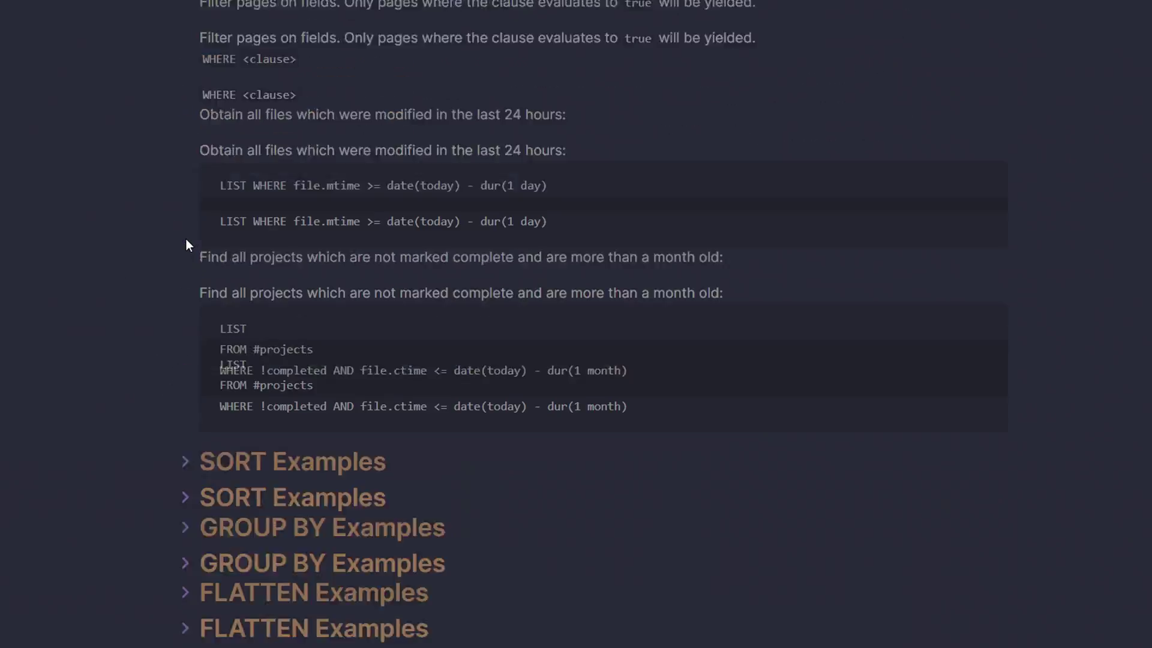
{"action": "scroll", "coordinate": [258, 300], "scroll_direction": "down", "scroll_amount": 1}
{"action": "left_click", "coordinate": [256, 362]}
{"action": "scroll", "coordinate": [186, 360], "scroll_direction": "down", "scroll_amount": 7}
{"action": "left_click", "coordinate": [193, 284]}
{"action": "left_click", "coordinate": [189, 521]}
{"action": "scroll", "coordinate": [189, 540], "scroll_direction": "down", "scroll_amount": 5}
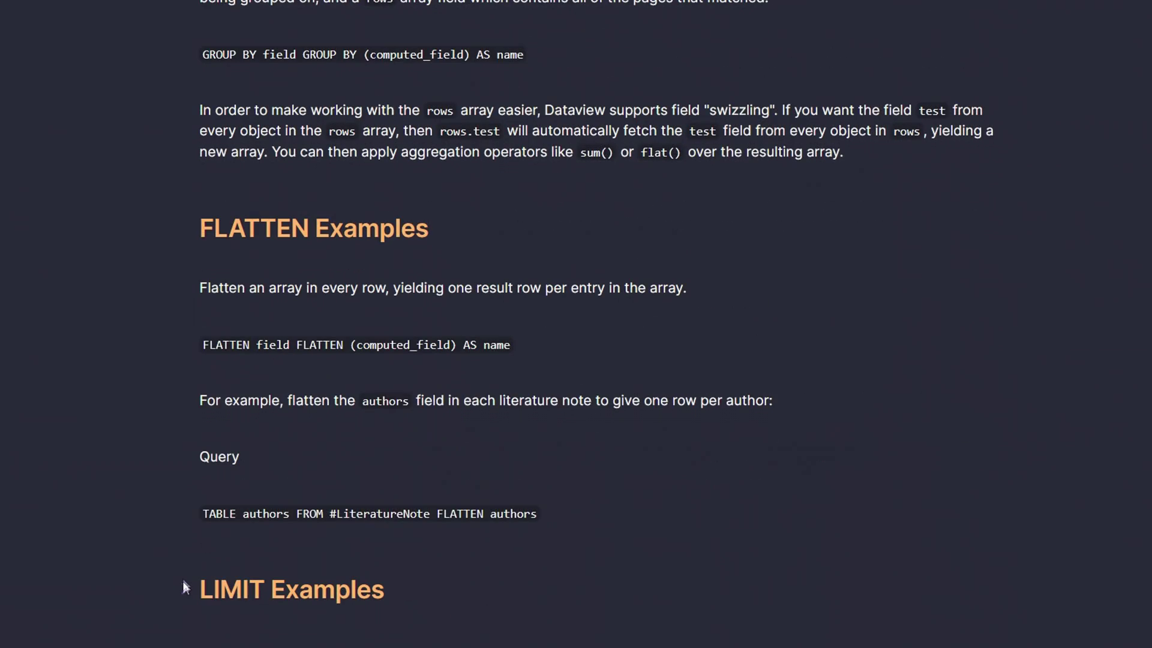
{"action": "left_click", "coordinate": [188, 588]}
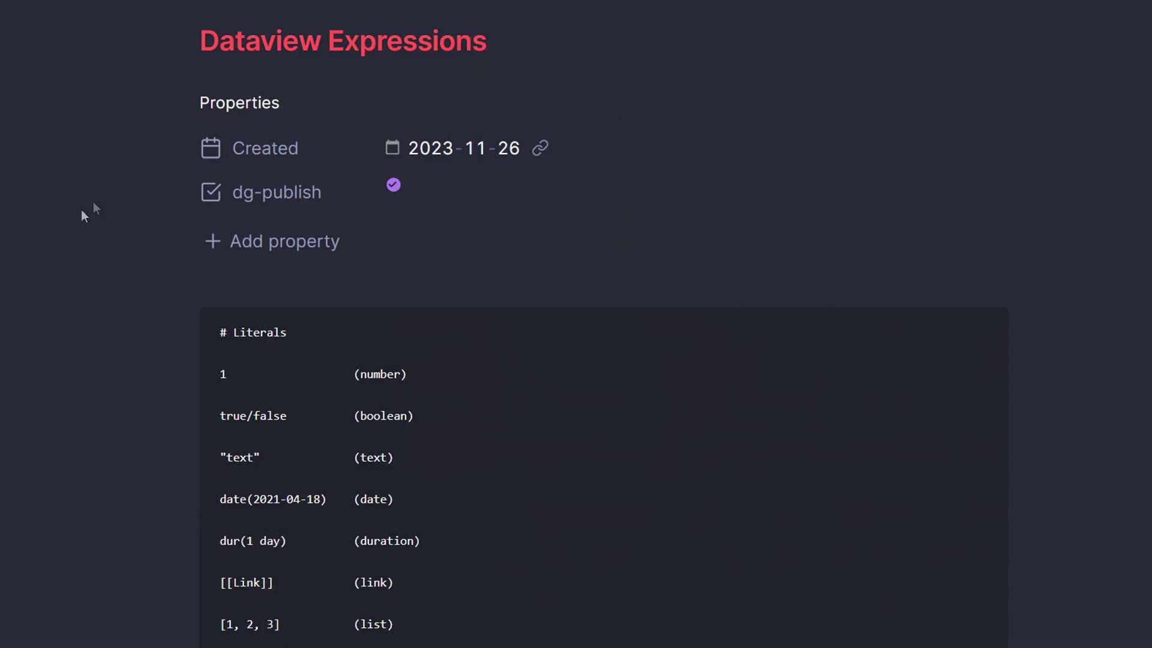
{"action": "scroll", "coordinate": [25, 354], "scroll_direction": "down", "scroll_amount": 15}
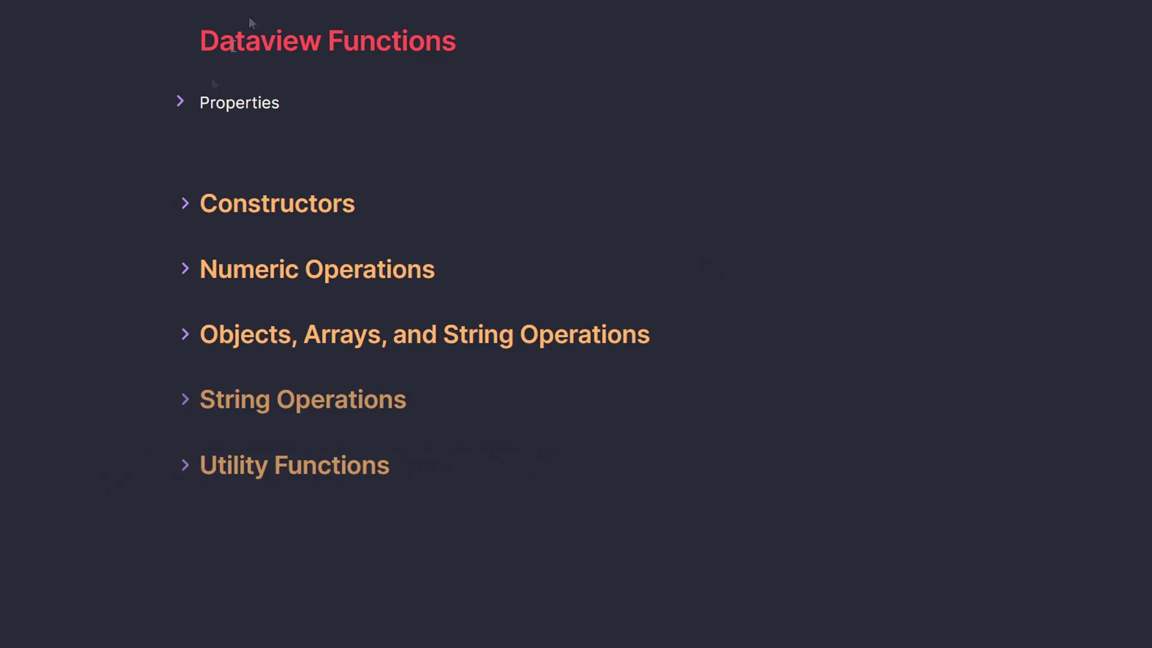
Expand the Constructors section of the Functions note and read through it
{"action": "left_click", "coordinate": [185, 204]}
{"action": "scroll", "coordinate": [174, 354], "scroll_direction": "down", "scroll_amount": 6}
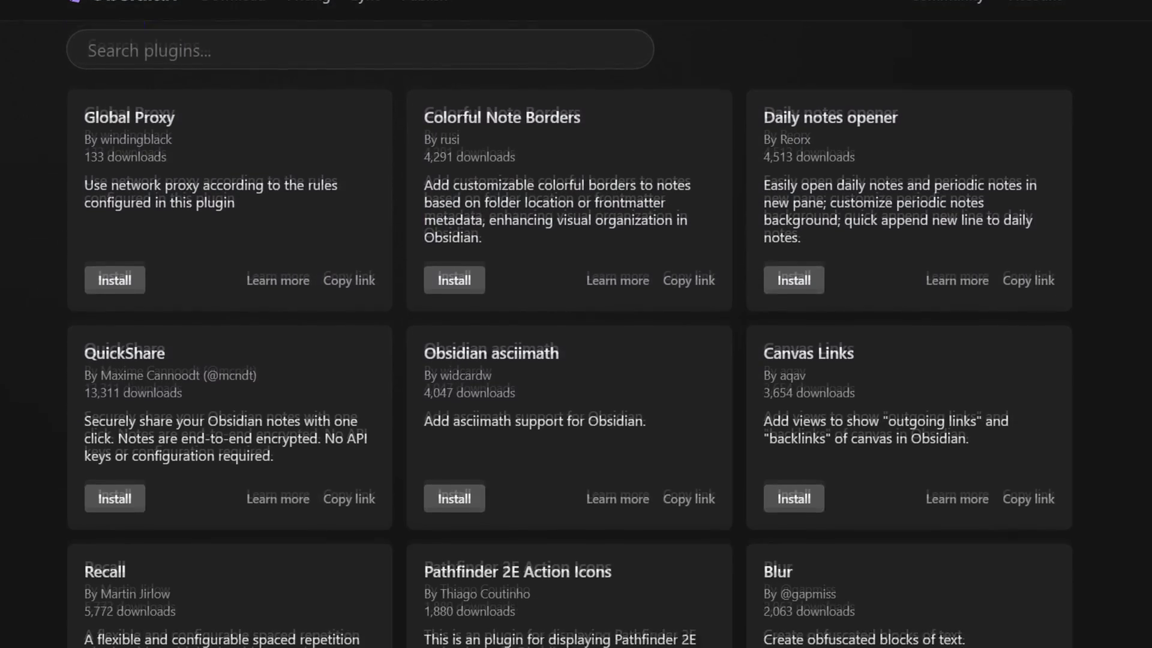
{"action": "scroll", "coordinate": [570, 360], "scroll_direction": "down", "scroll_amount": 9}
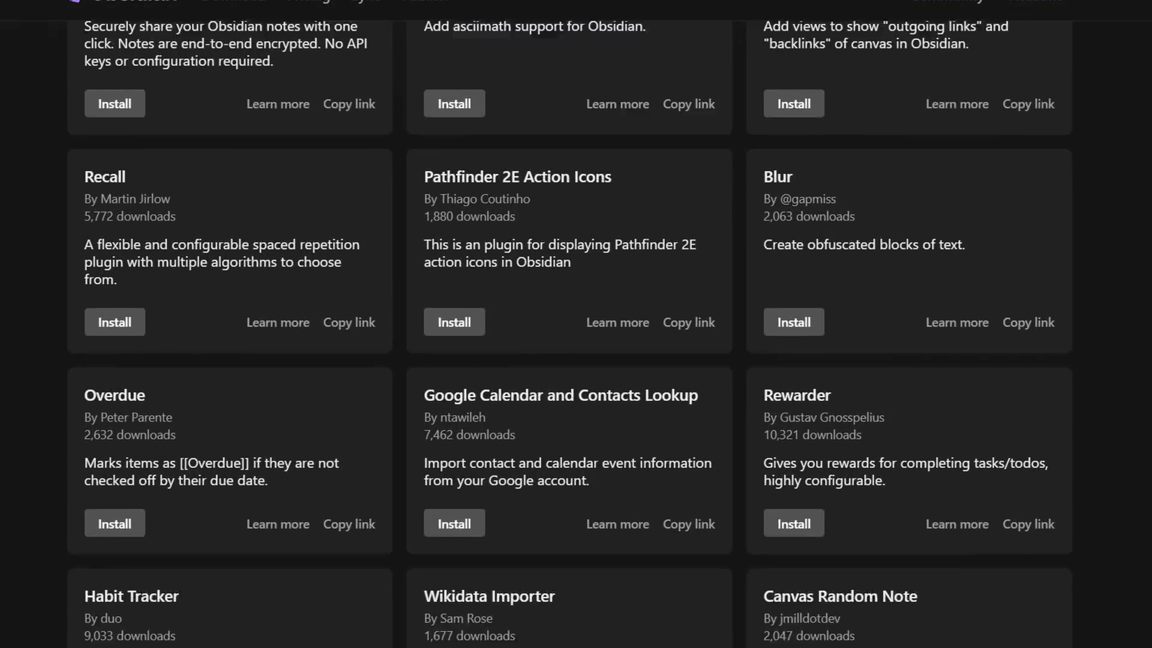
{"action": "scroll", "coordinate": [570, 360], "scroll_direction": "down", "scroll_amount": 8}
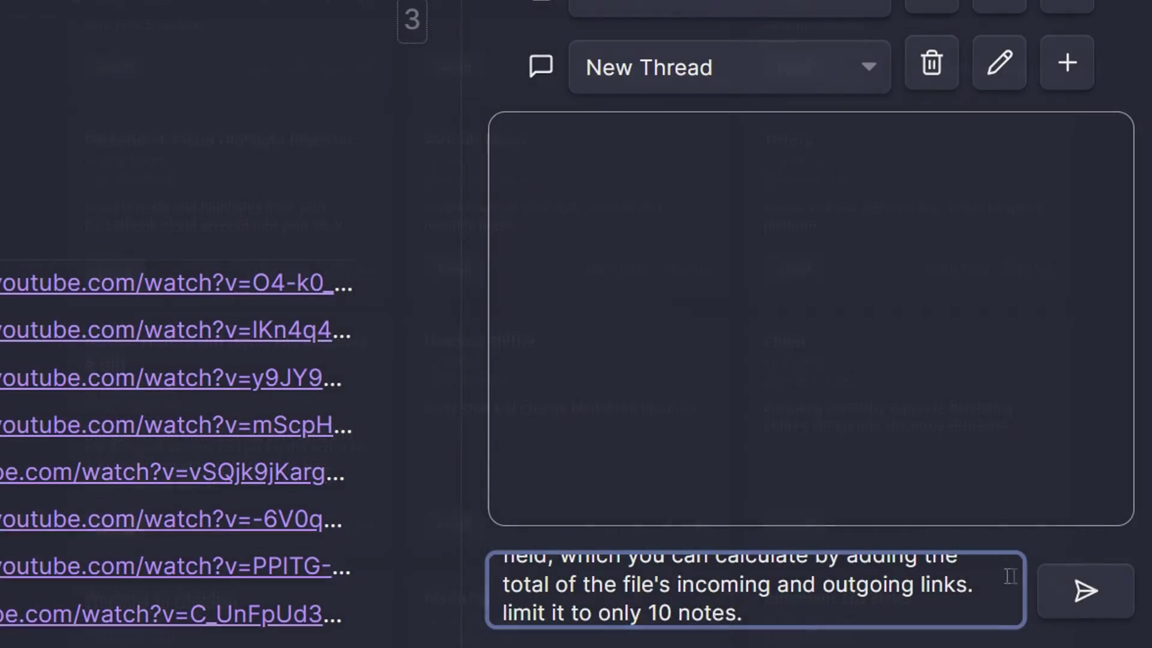
Send the assistant the request for a 10-note #input/videos Dataview query
{"action": "left_click", "coordinate": [1048, 578]}
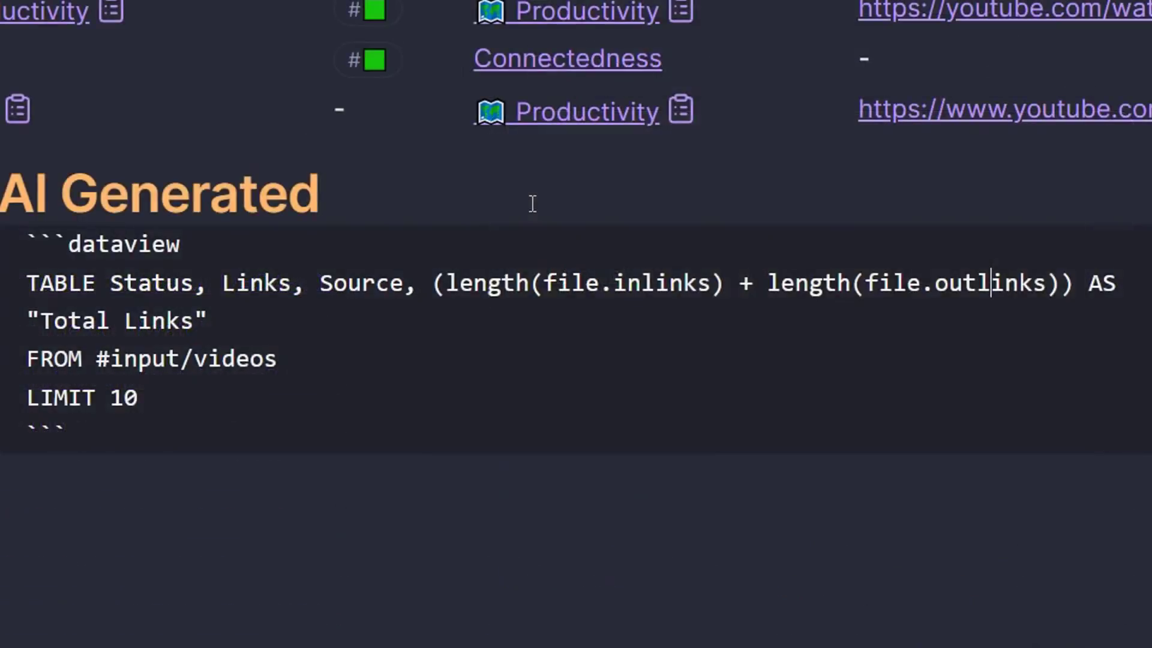
Render the AI-generated query as a 10-row Total Links table under AI Generated
{"action": "left_click", "coordinate": [532, 204]}
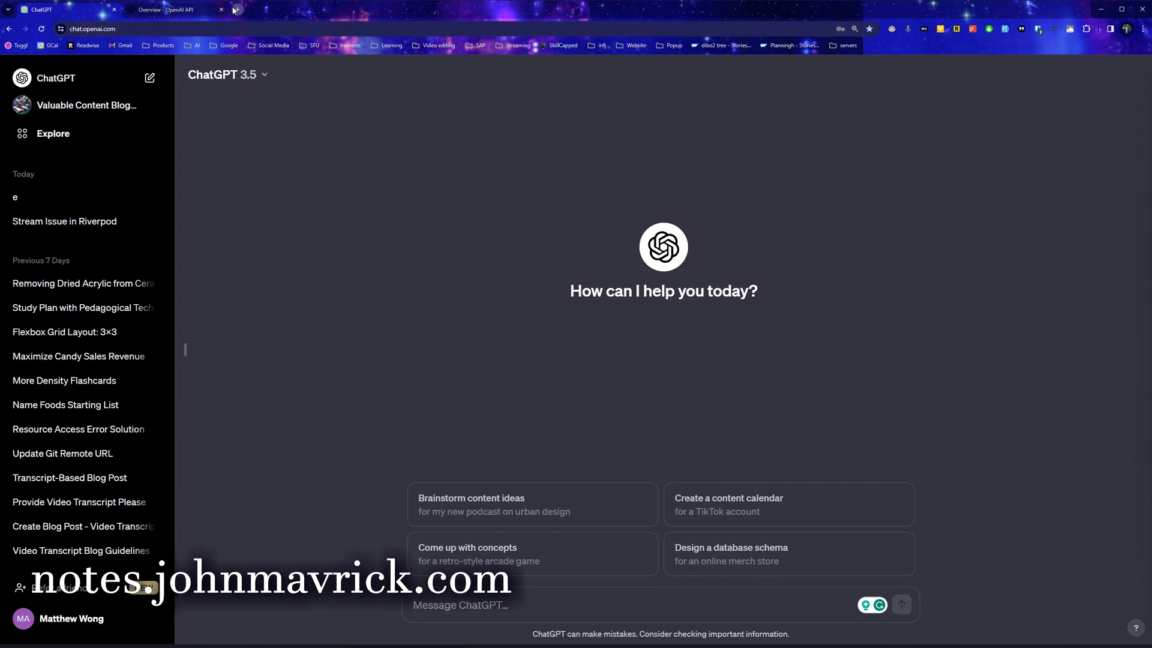
In a new tab, load the published notes site and open the Dataview Assistant Prompt page
{"action": "key", "text": "ctrl+t"}
{"action": "type", "text": "notes.johnmavrick.com"}
{"action": "key", "text": "Return"}
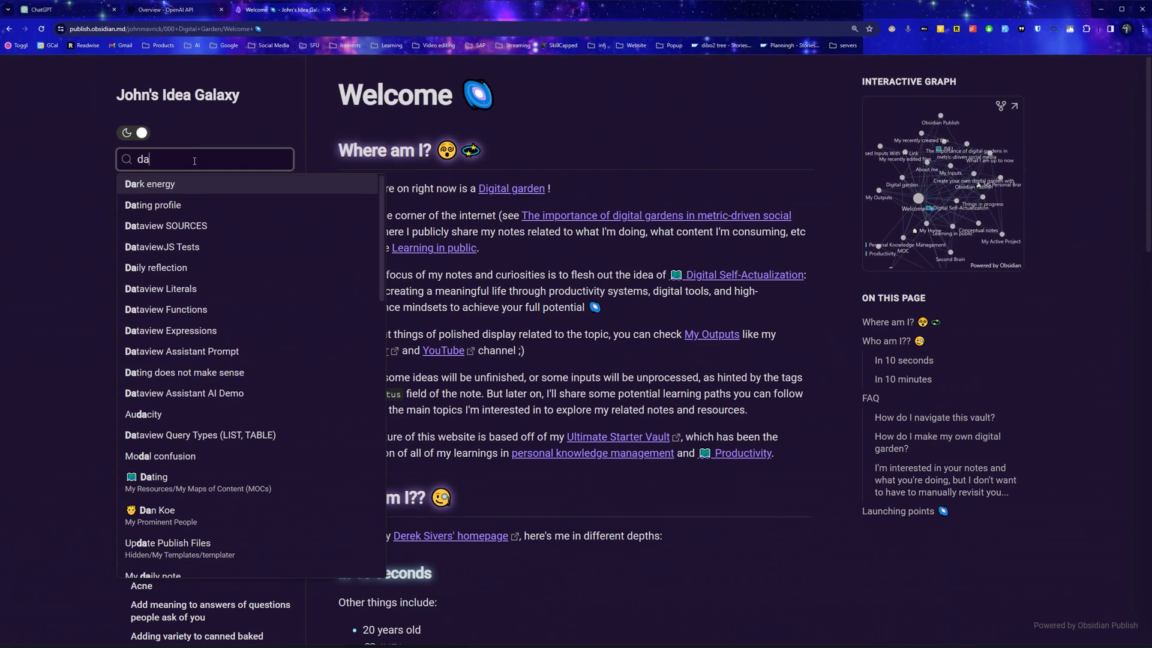
{"action": "type", "text": "taview prompt"}
{"action": "left_click", "coordinate": [198, 185]}
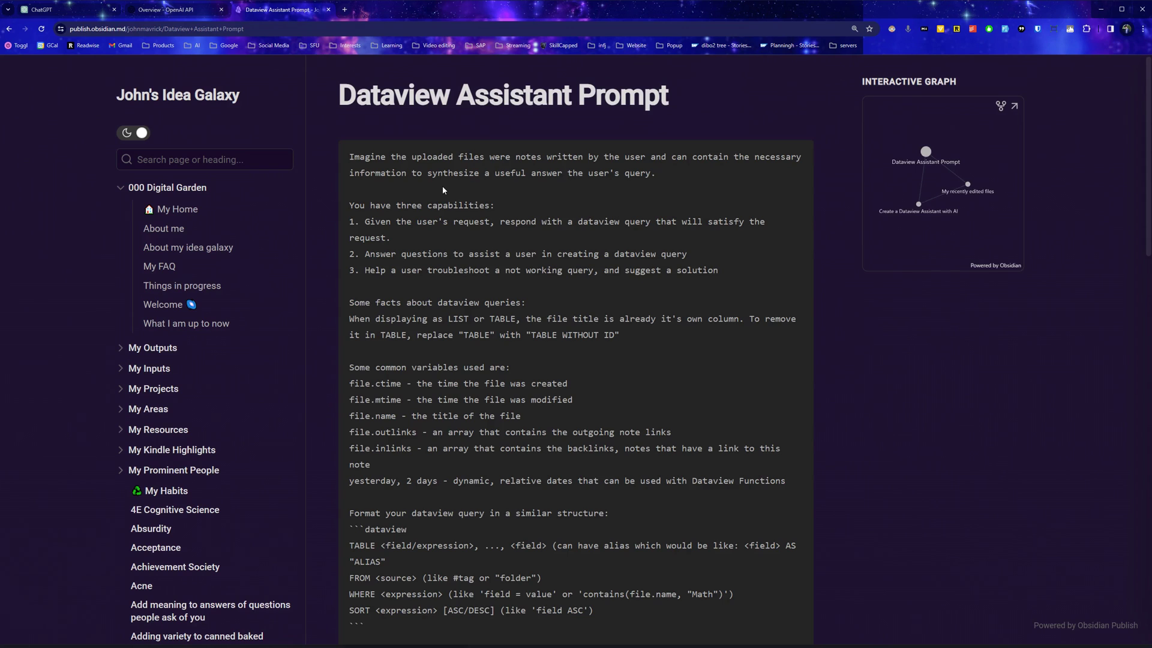
Read through the prompt's capabilities, query facts, example format and example questions
{"action": "scroll", "coordinate": [420, 215], "scroll_direction": "down", "scroll_amount": 1}
{"action": "left_click_drag", "start_coordinate": [384, 144], "coordinate": [737, 234]}
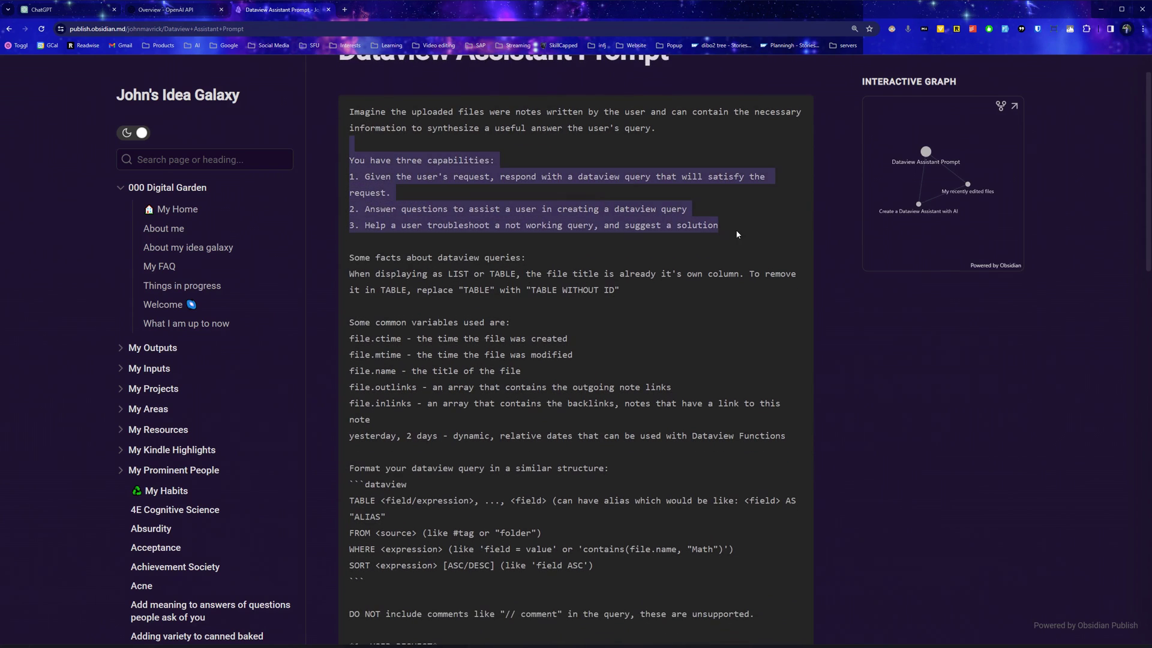
{"action": "left_click", "coordinate": [732, 234]}
{"action": "scroll", "coordinate": [444, 240], "scroll_direction": "down", "scroll_amount": 3}
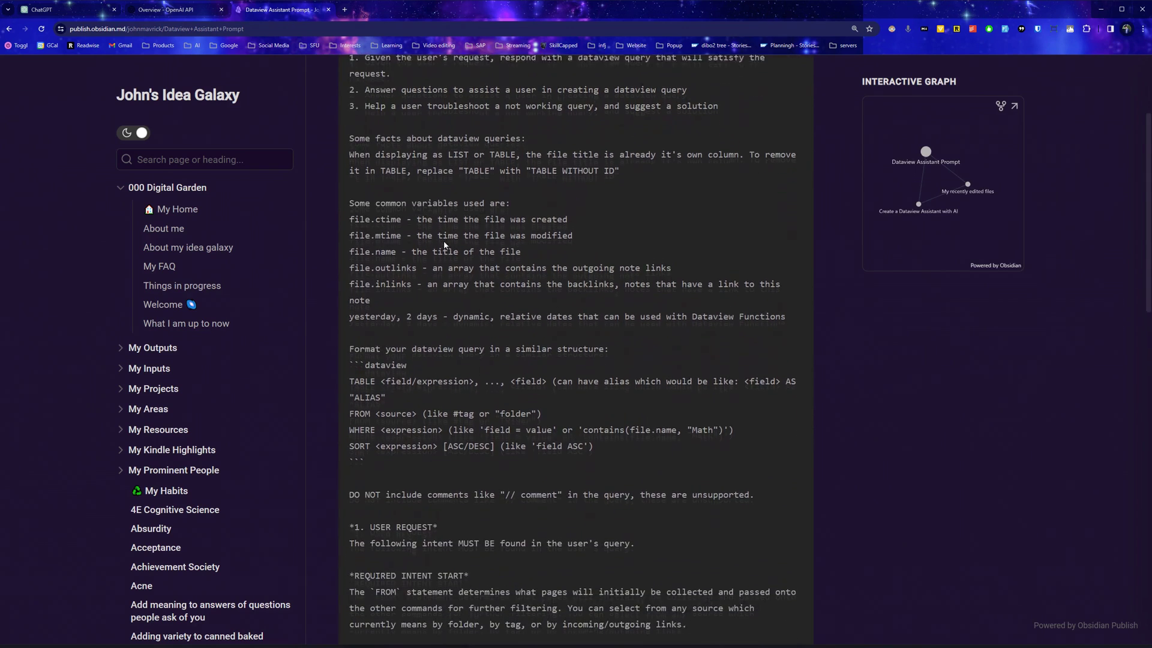
{"action": "left_click_drag", "start_coordinate": [394, 120], "coordinate": [670, 426]}
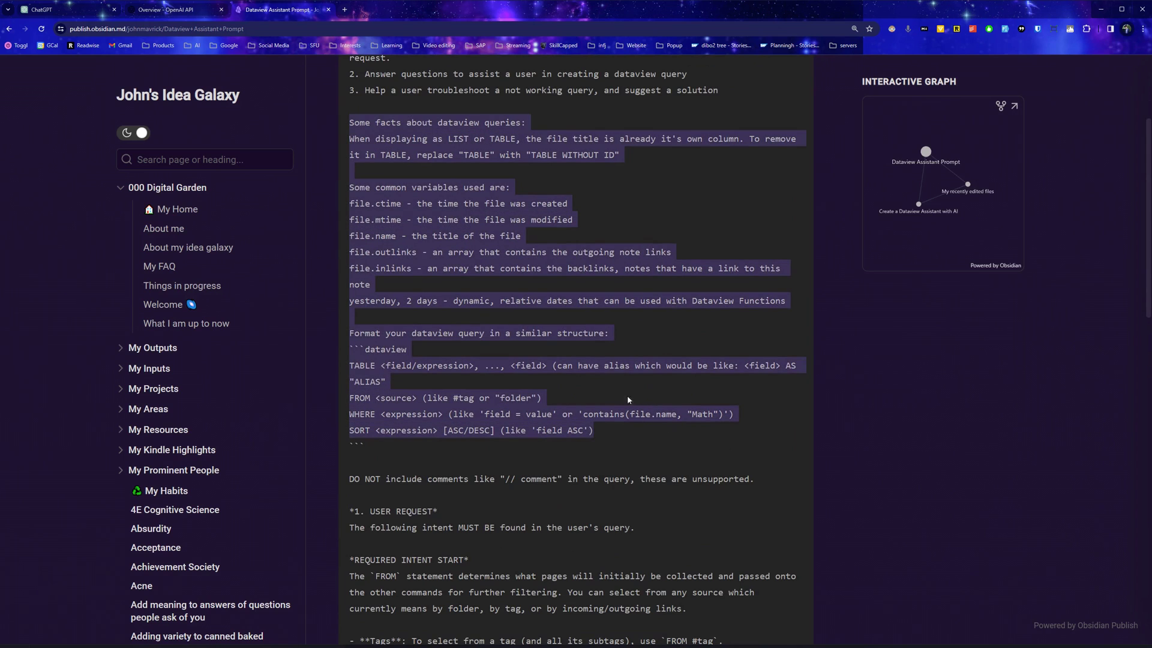
{"action": "left_click", "coordinate": [631, 397]}
{"action": "scroll", "coordinate": [542, 365], "scroll_direction": "down", "scroll_amount": 4}
{"action": "scroll", "coordinate": [486, 343], "scroll_direction": "up", "scroll_amount": 1}
{"action": "left_click_drag", "start_coordinate": [357, 182], "coordinate": [456, 321]}
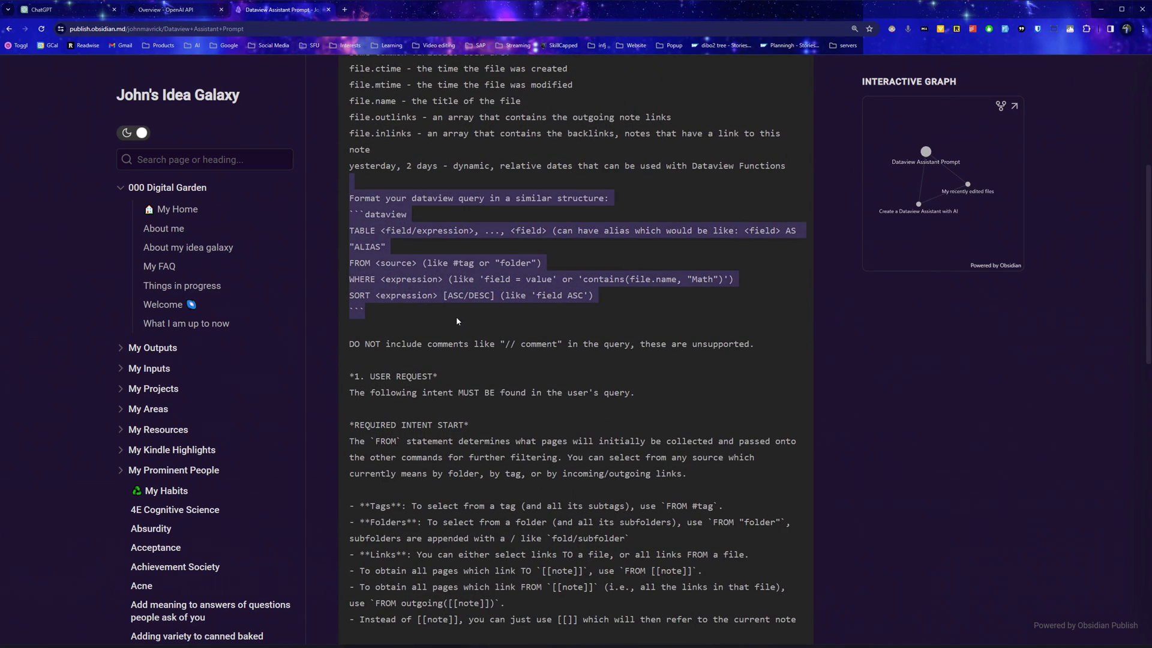
{"action": "left_click", "coordinate": [477, 300]}
{"action": "scroll", "coordinate": [477, 300], "scroll_direction": "down", "scroll_amount": 6}
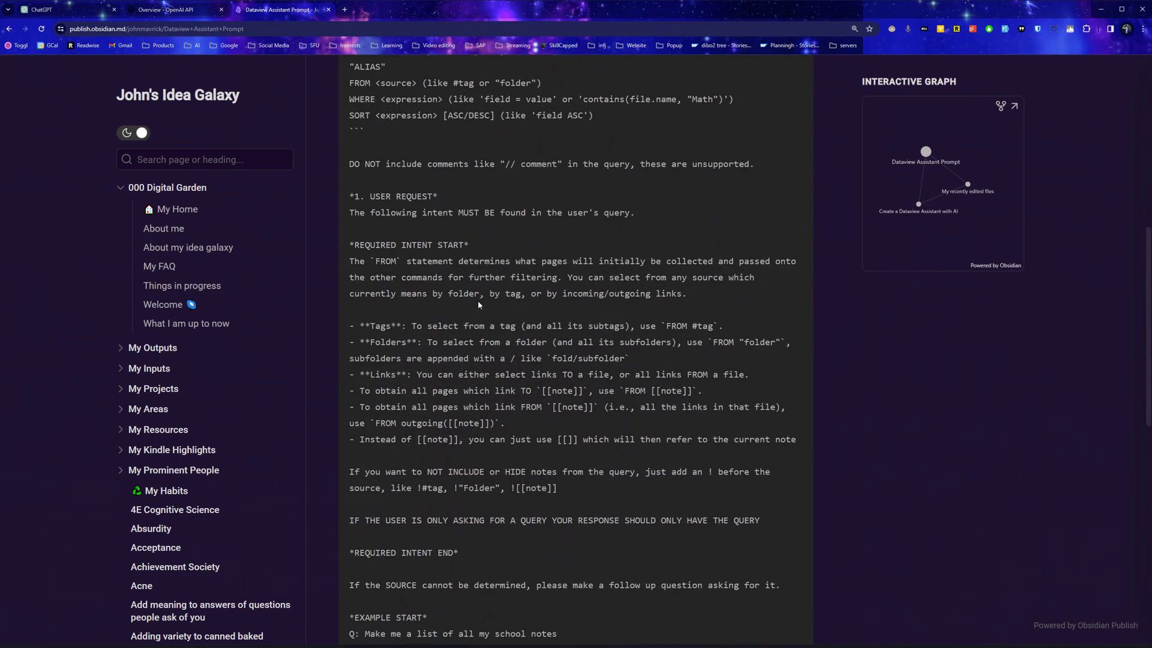
{"action": "scroll", "coordinate": [456, 324], "scroll_direction": "down", "scroll_amount": 4}
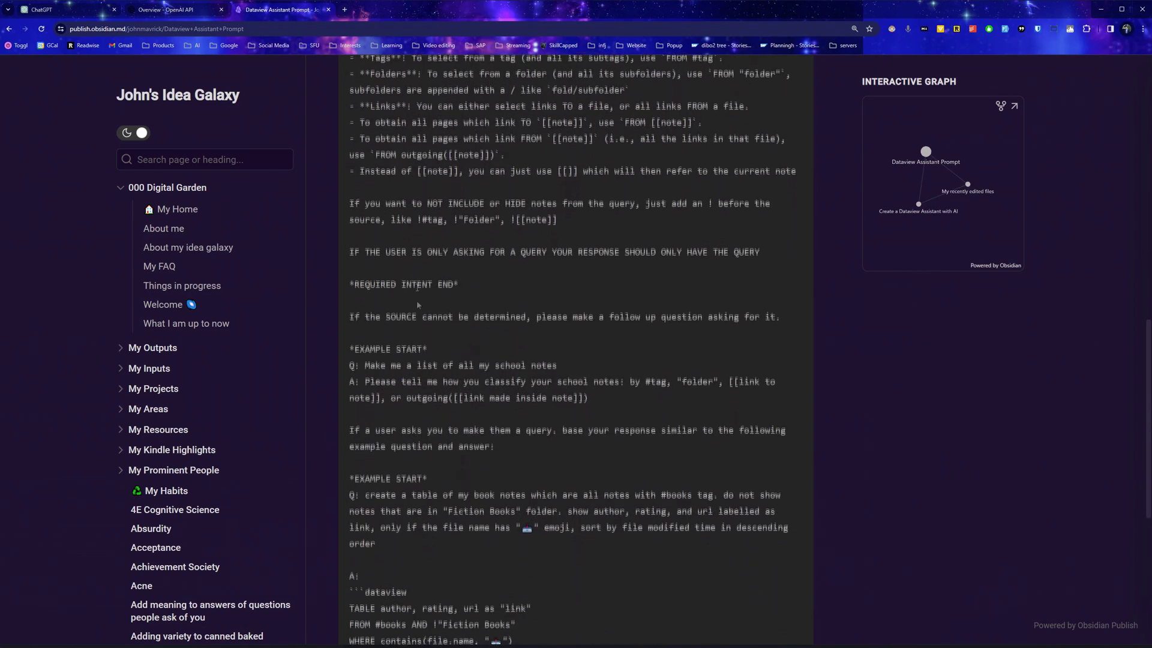
{"action": "left_click_drag", "start_coordinate": [351, 286], "coordinate": [506, 494]}
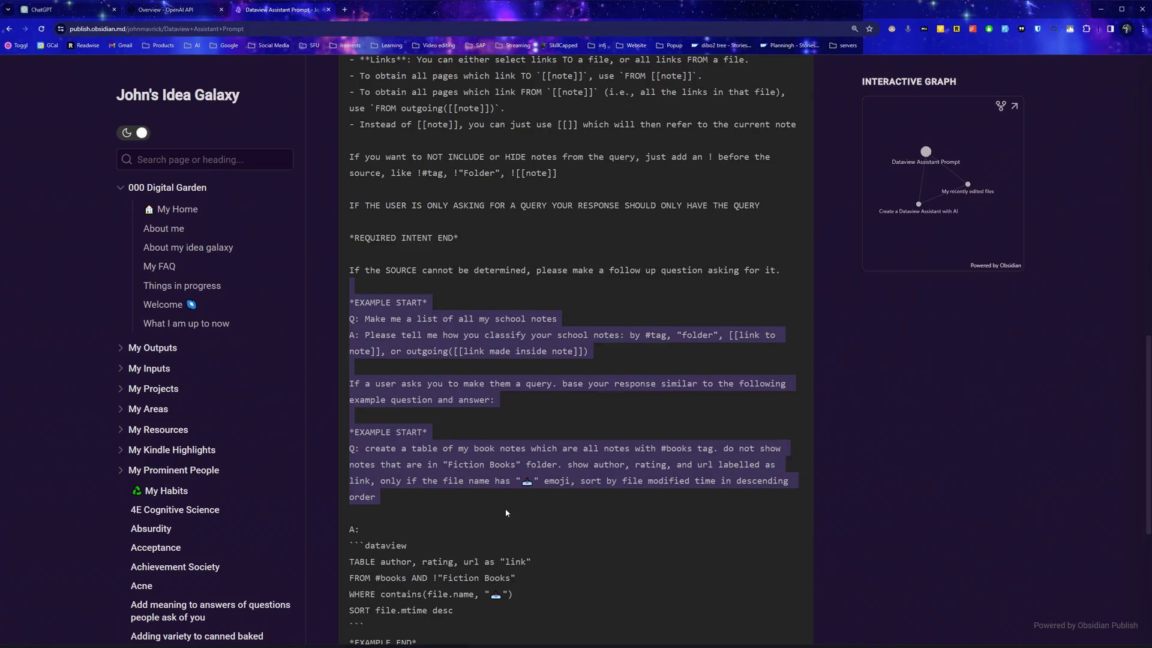
{"action": "left_click", "coordinate": [505, 509]}
Select the entire Dataview Assistant Prompt and copy it
{"action": "scroll", "coordinate": [456, 312], "scroll_direction": "up", "scroll_amount": 10}
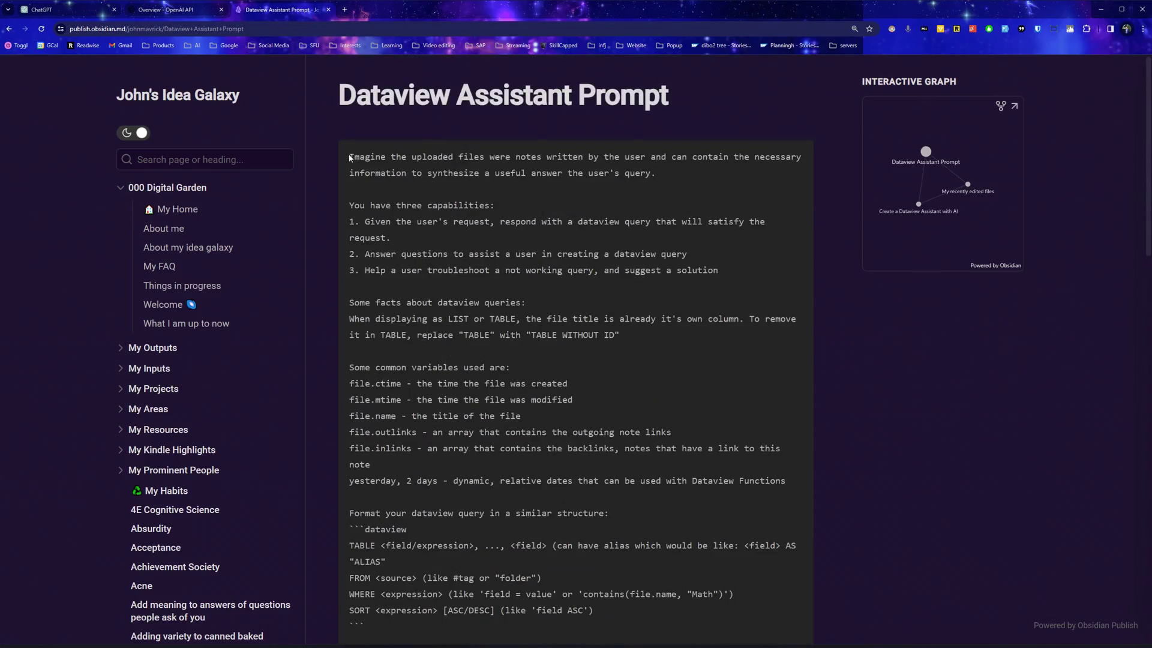
{"action": "left_click_drag", "start_coordinate": [349, 158], "coordinate": [600, 466]}
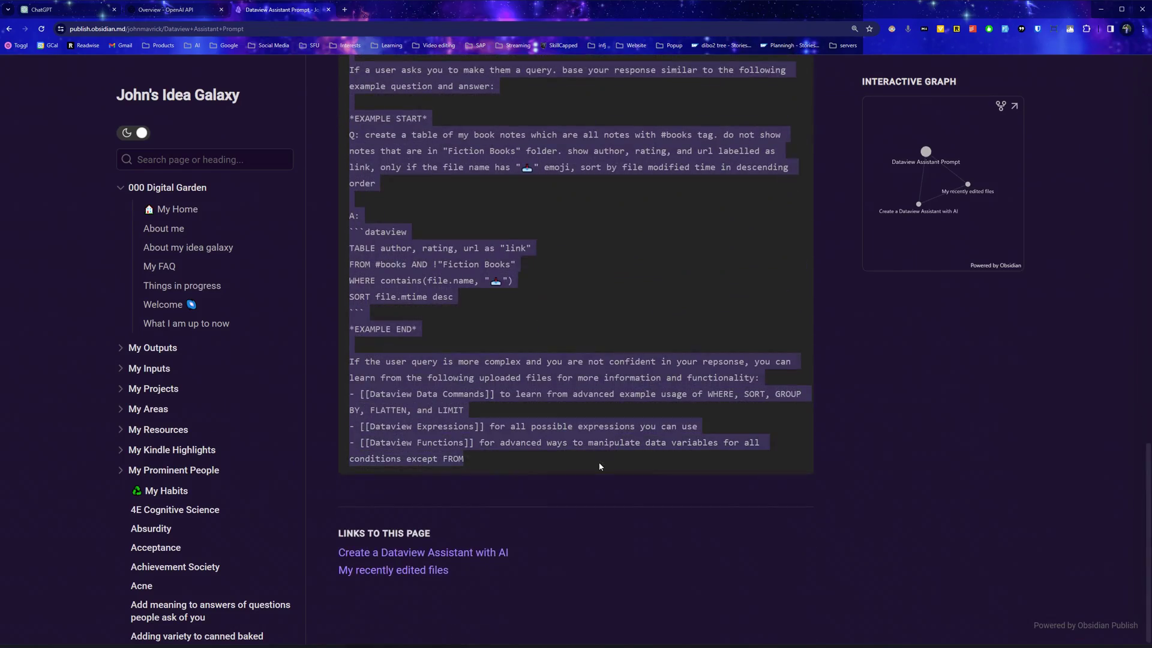
{"action": "key", "text": "ctrl+c"}
{"action": "key", "text": "ctrl+1"}
Paste the Dataview Assistant Prompt into ChatGPT, send it, and review the reply
{"action": "key", "text": "ctrl+v"}
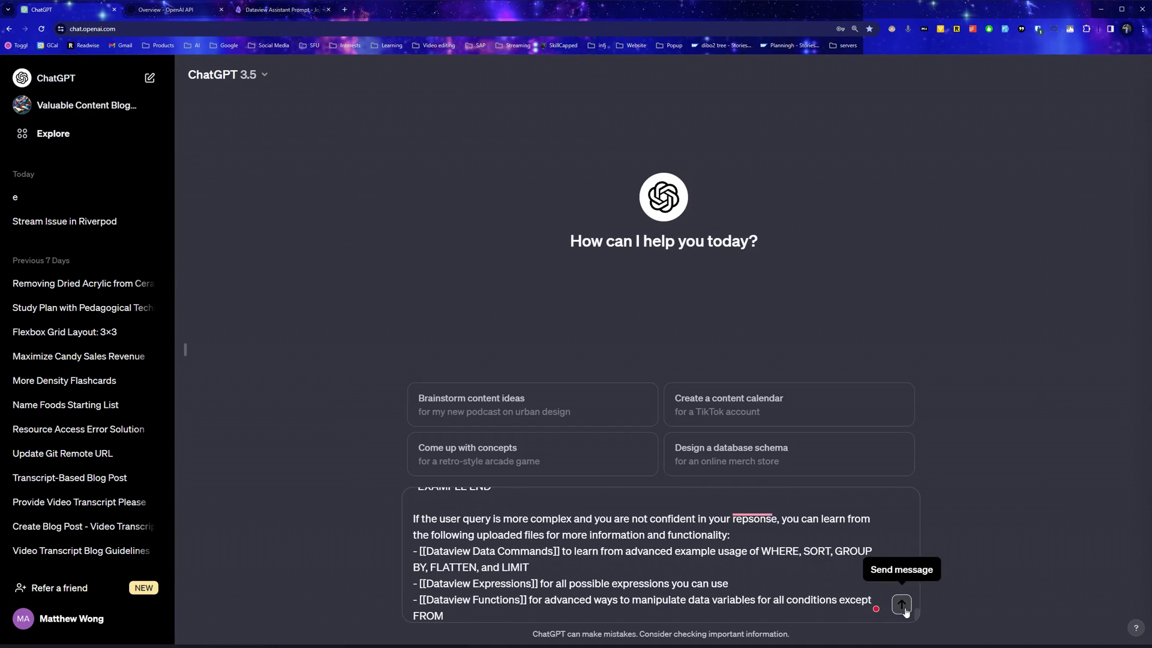
{"action": "left_click", "coordinate": [902, 604]}
{"action": "triple_click", "coordinate": [653, 530]}
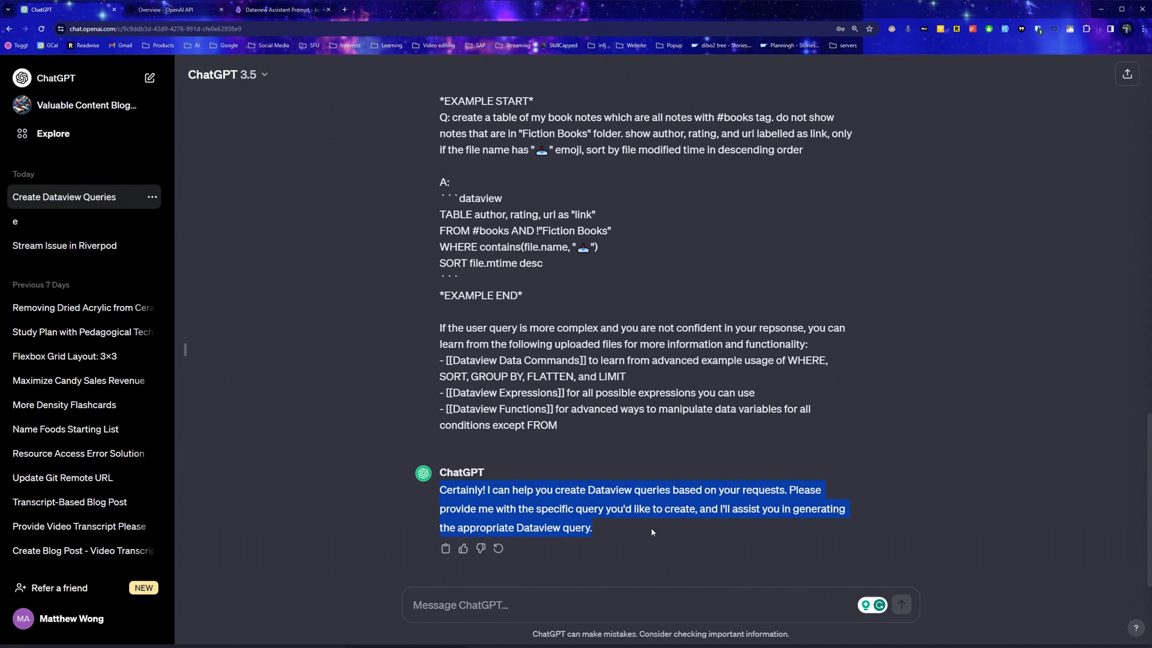
{"action": "left_click", "coordinate": [319, 497]}
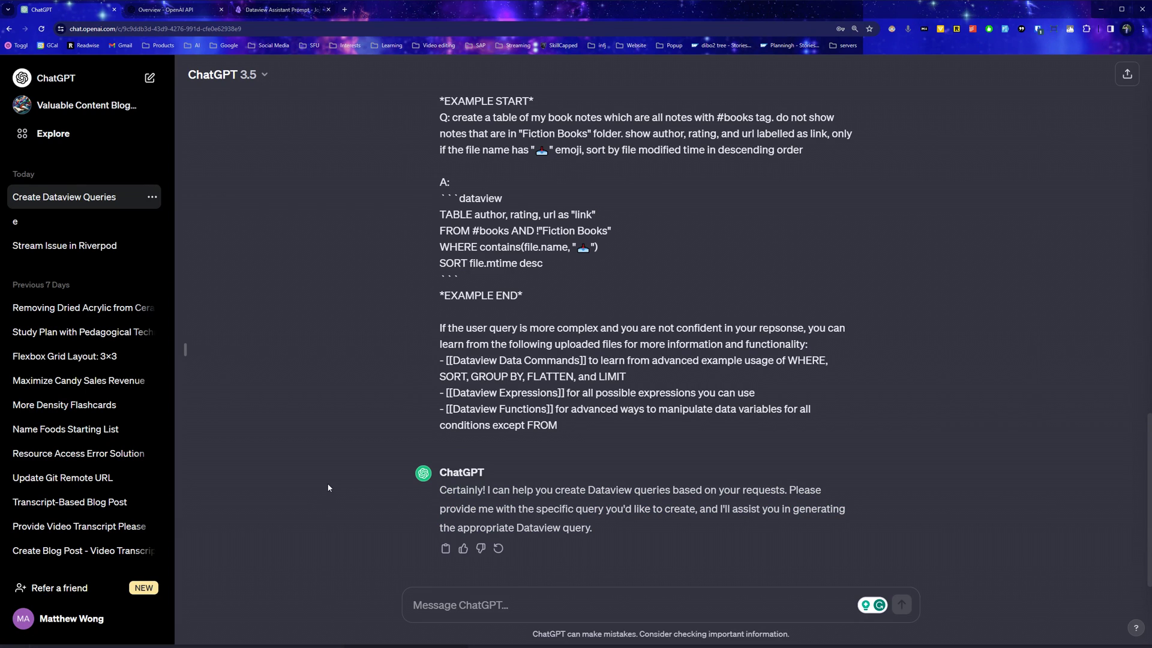
Open the General Input Template note with the Quick Switcher to check its fields
{"action": "key", "text": "alt+Tab"}
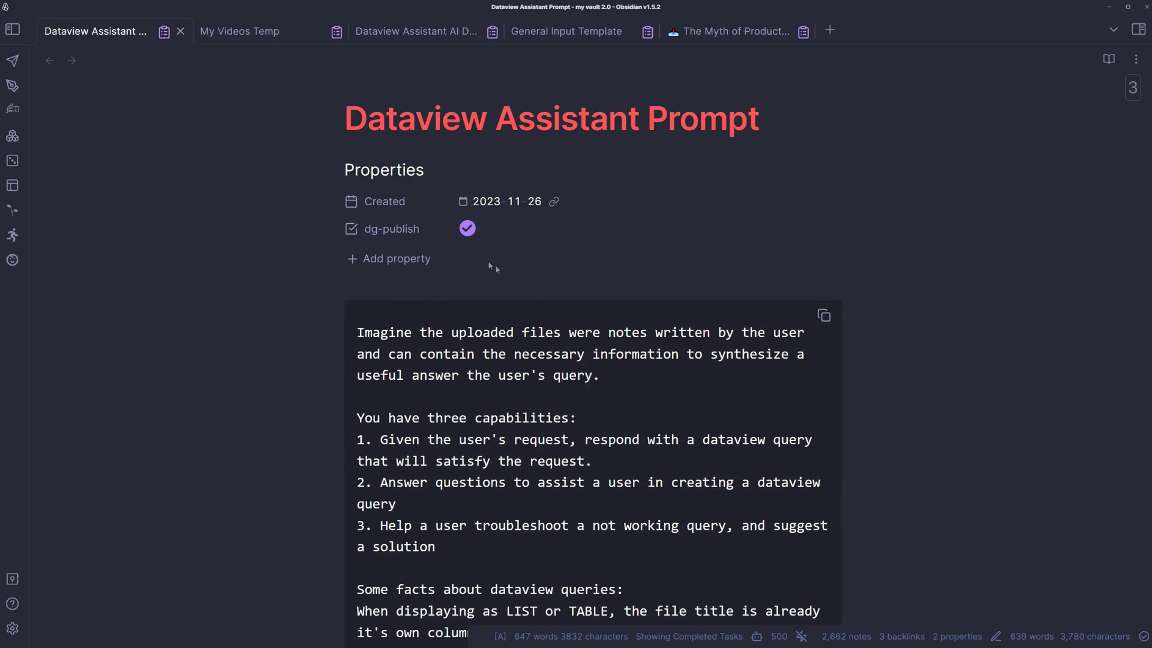
{"action": "left_click", "coordinate": [619, 301]}
{"action": "key", "text": "ctrl+o"}
{"action": "type", "text": "general in"}
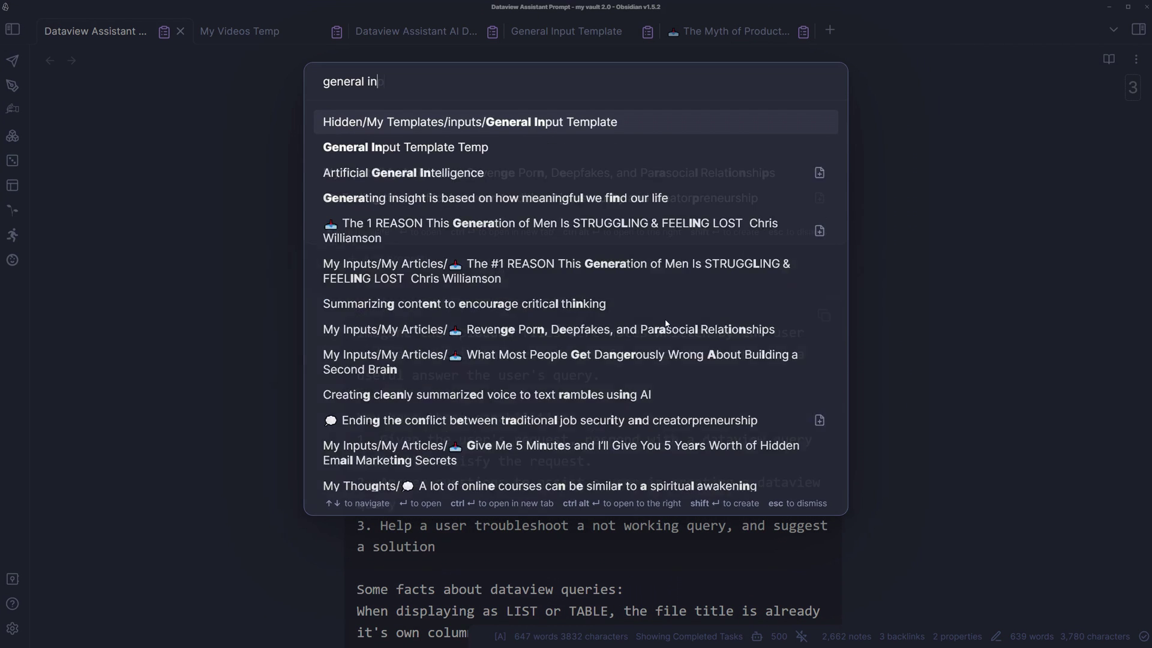
{"action": "key", "text": "Return"}
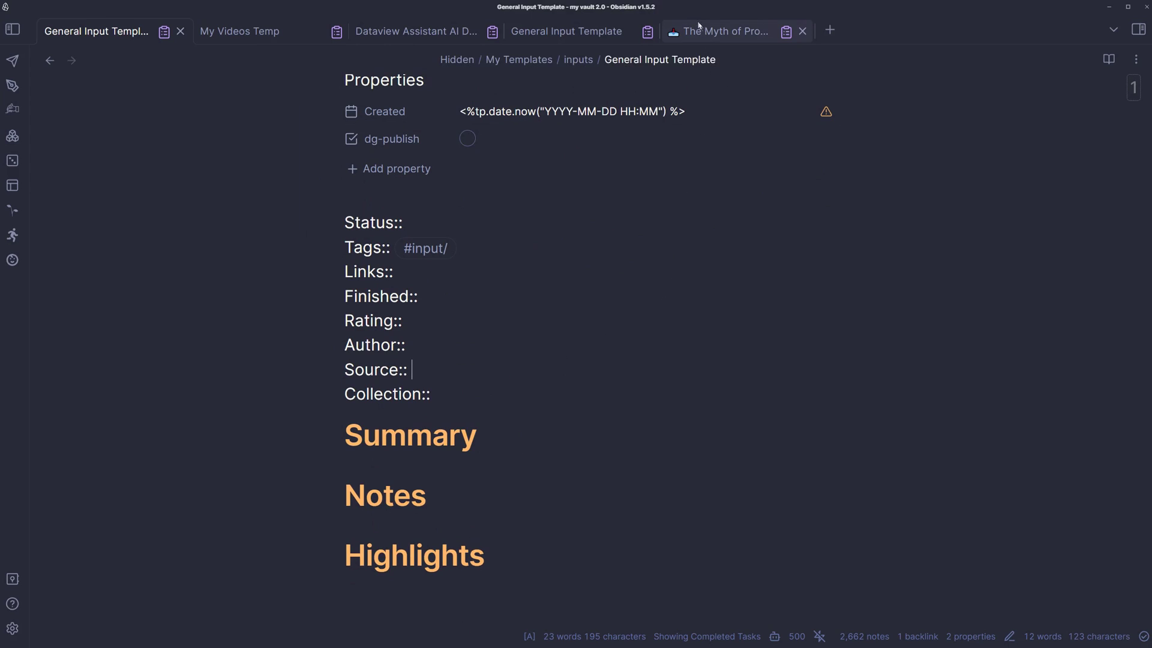
Inspect the #input/videos tag in The Myth of Productivity note
{"action": "left_click", "coordinate": [720, 31]}
{"action": "scroll", "coordinate": [581, 254], "scroll_direction": "up", "scroll_amount": 2}
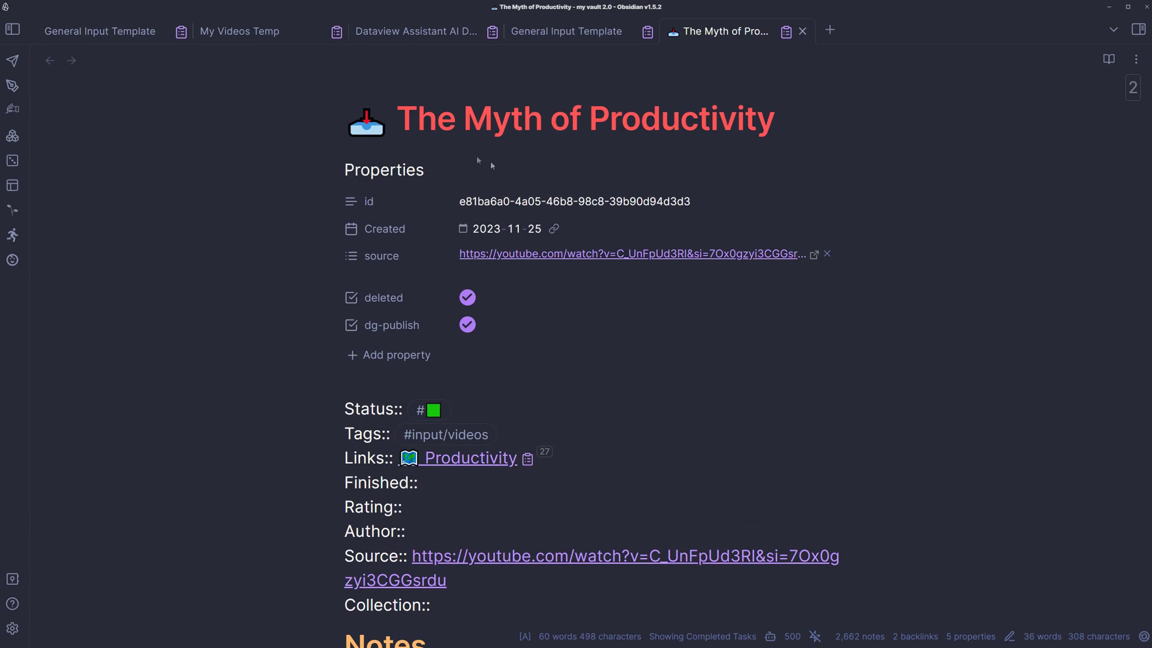
{"action": "scroll", "coordinate": [530, 249], "scroll_direction": "down", "scroll_amount": 1}
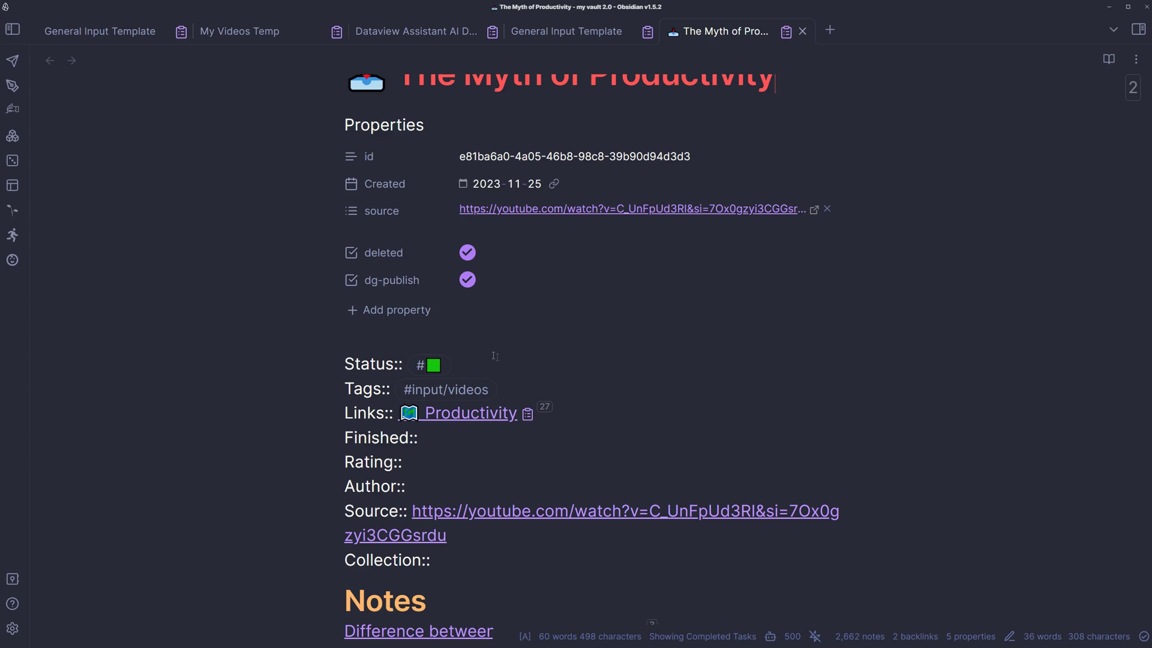
{"action": "left_click_drag", "start_coordinate": [523, 390], "coordinate": [408, 396]}
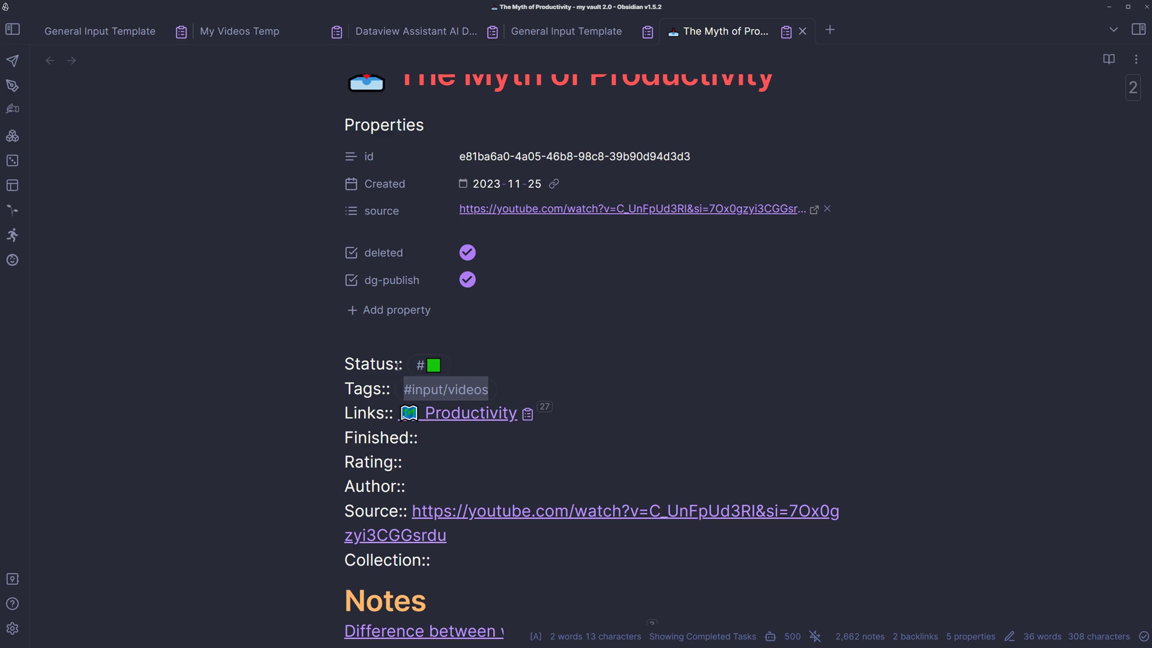
{"action": "scroll", "coordinate": [431, 347], "scroll_direction": "down", "scroll_amount": 1}
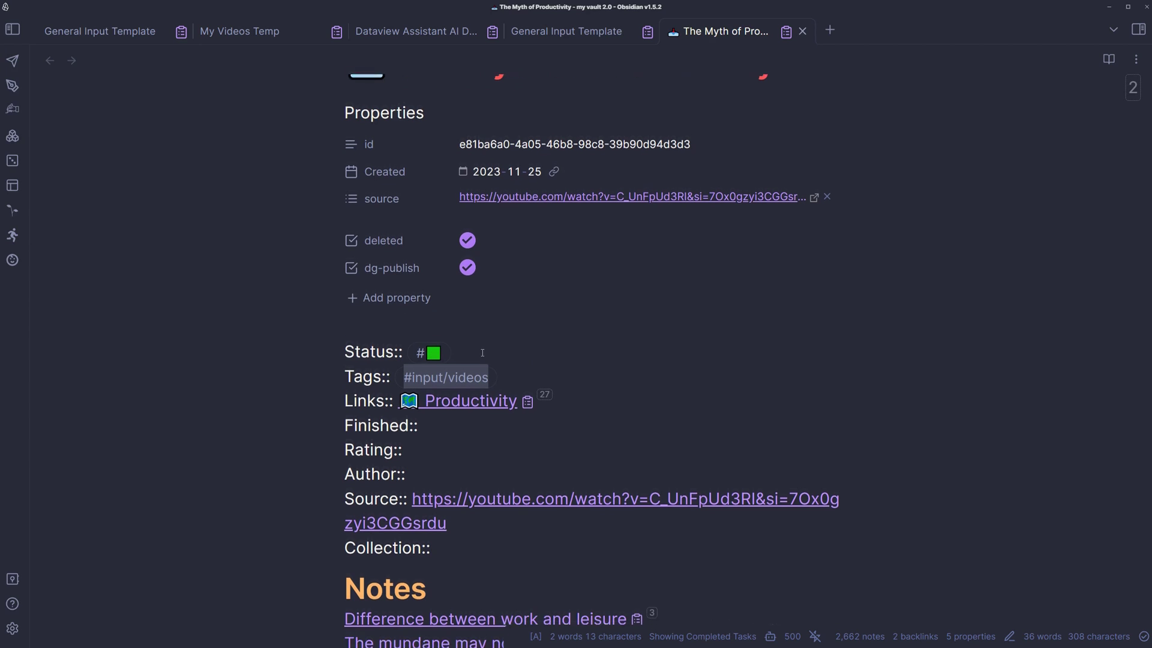
{"action": "left_click_drag", "start_coordinate": [455, 318], "coordinate": [308, 319]}
{"action": "left_click", "coordinate": [382, 321]}
Inspect the note's Source and Status field lines, then bring up My Videos Temp
{"action": "scroll", "coordinate": [384, 324], "scroll_direction": "down", "scroll_amount": 1}
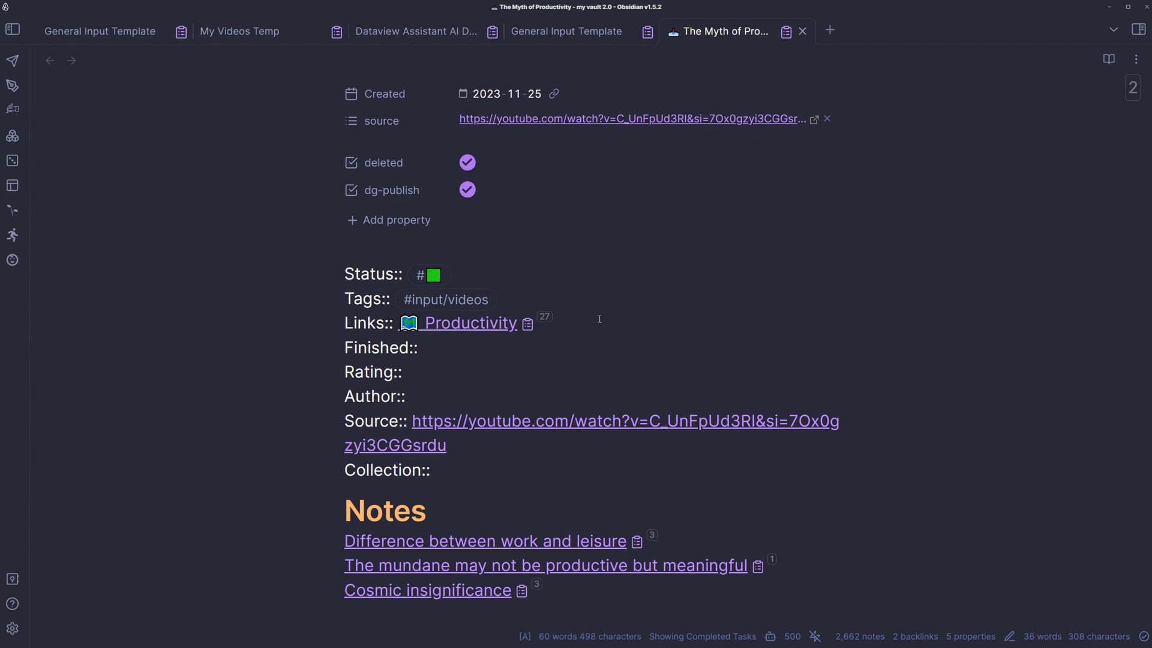
{"action": "left_click", "coordinate": [418, 348]}
{"action": "scroll", "coordinate": [478, 363], "scroll_direction": "down", "scroll_amount": 2}
{"action": "triple_click", "coordinate": [484, 354]}
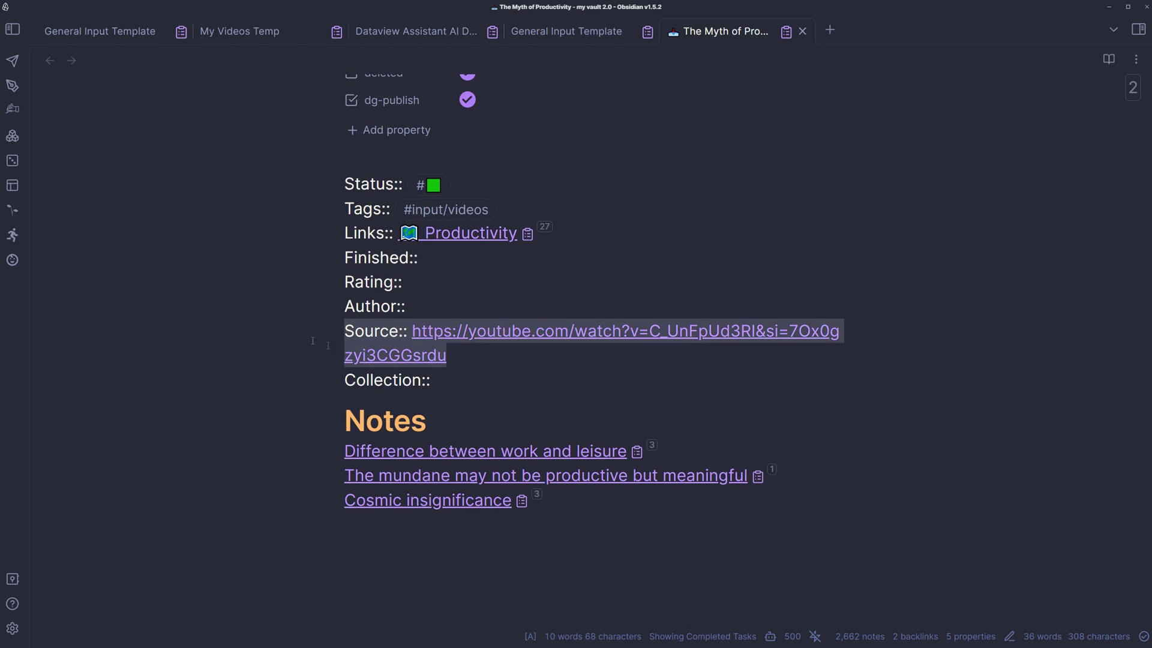
{"action": "left_click", "coordinate": [484, 355]}
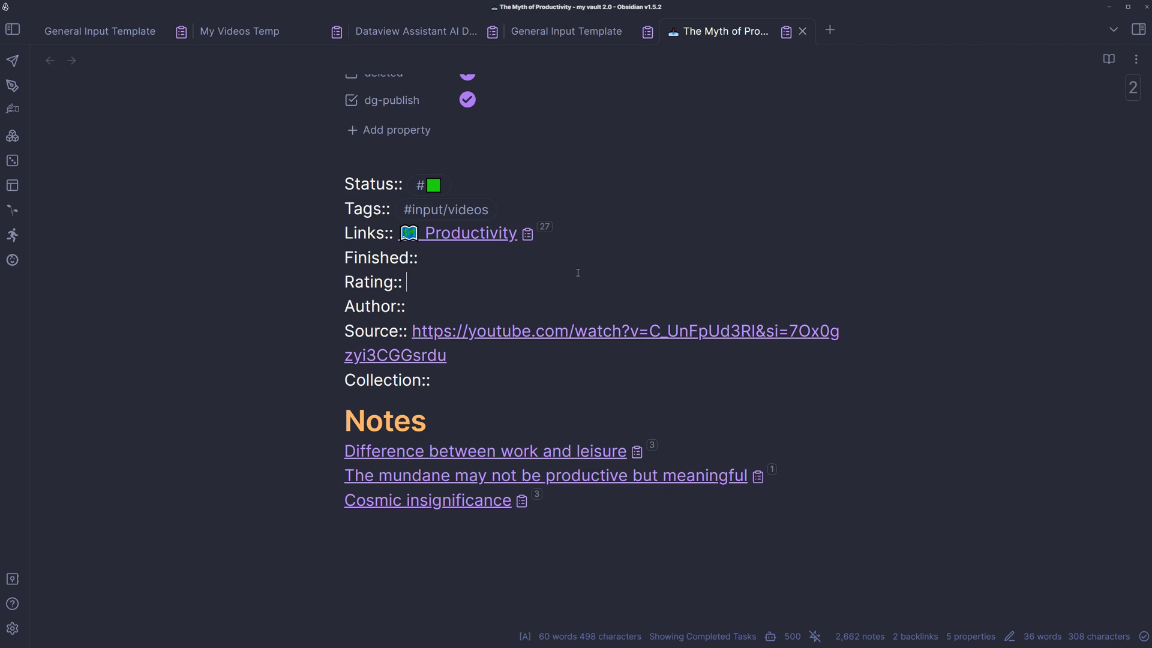
{"action": "scroll", "coordinate": [540, 300], "scroll_direction": "up", "scroll_amount": 1}
{"action": "key", "text": "Up"}
{"action": "key", "text": "Up"}
{"action": "key", "text": "Up"}
{"action": "key", "text": "End"}
{"action": "key", "text": "shift+Home"}
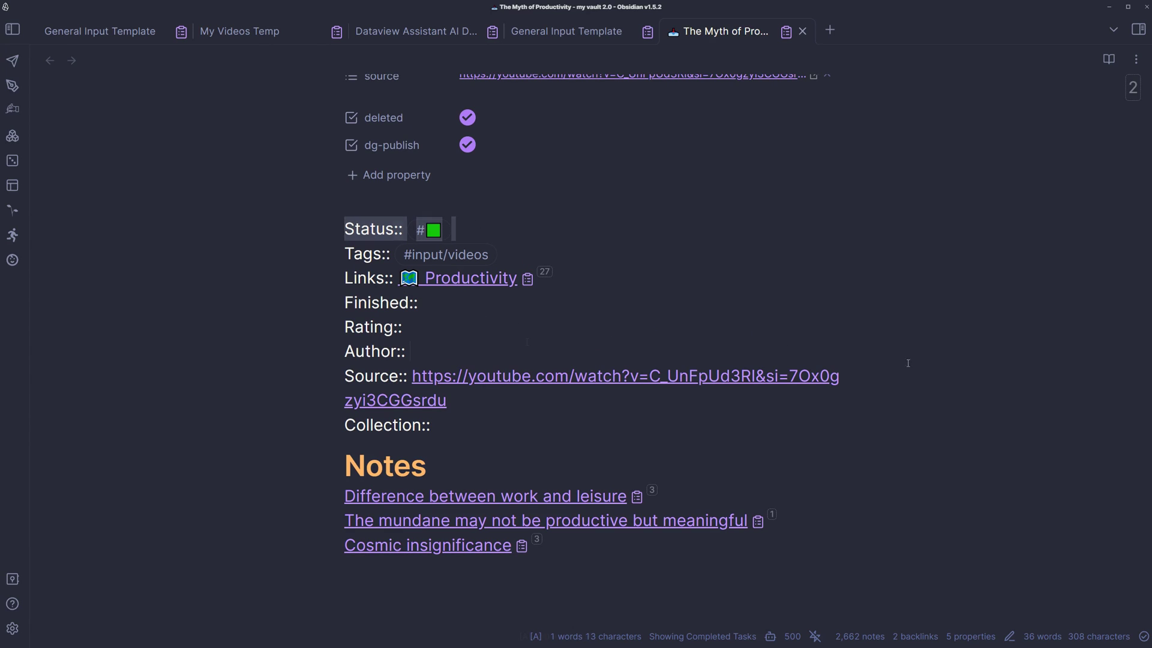
{"action": "left_click", "coordinate": [846, 341]}
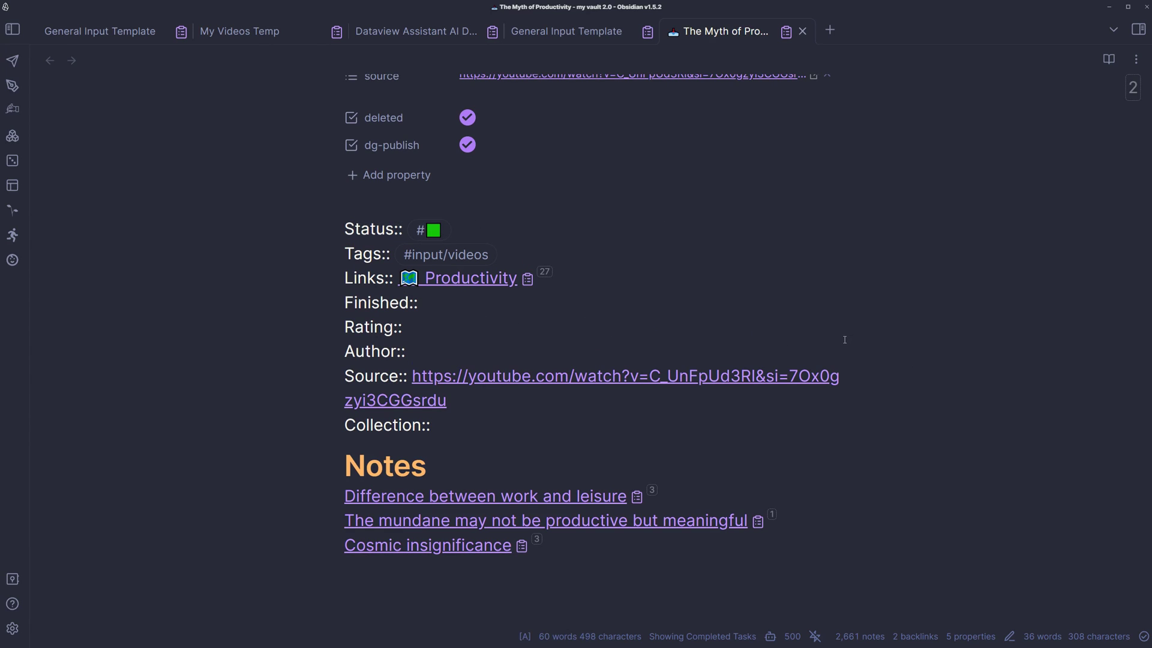
{"action": "left_click", "coordinate": [264, 36]}
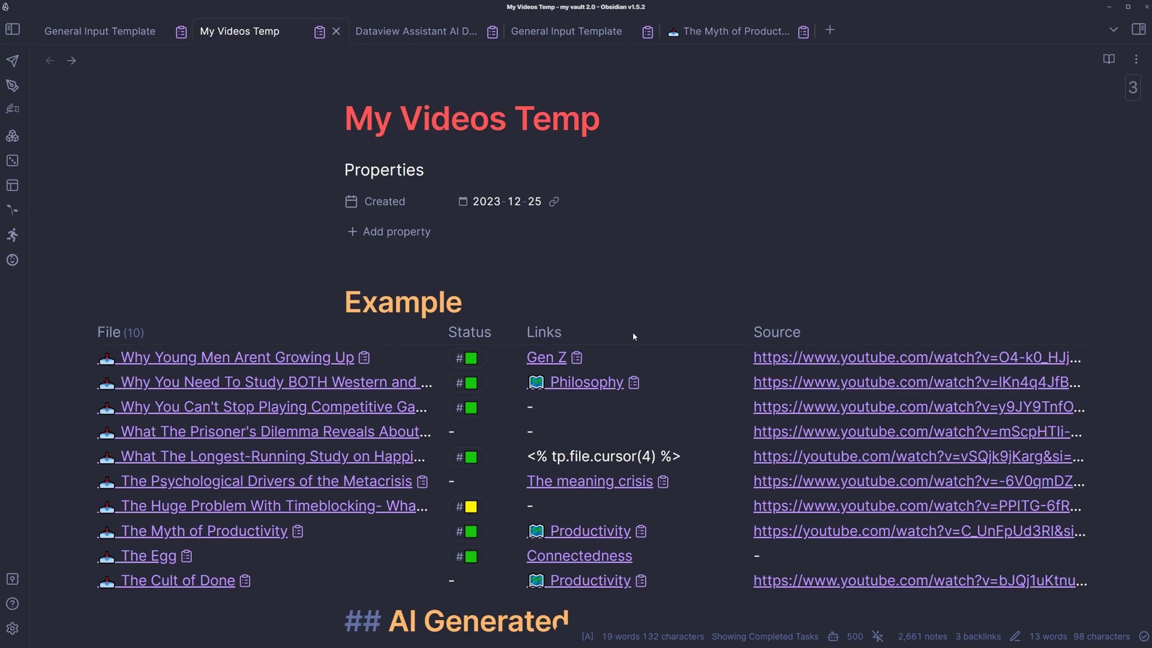
{"action": "left_click", "coordinate": [657, 309]}
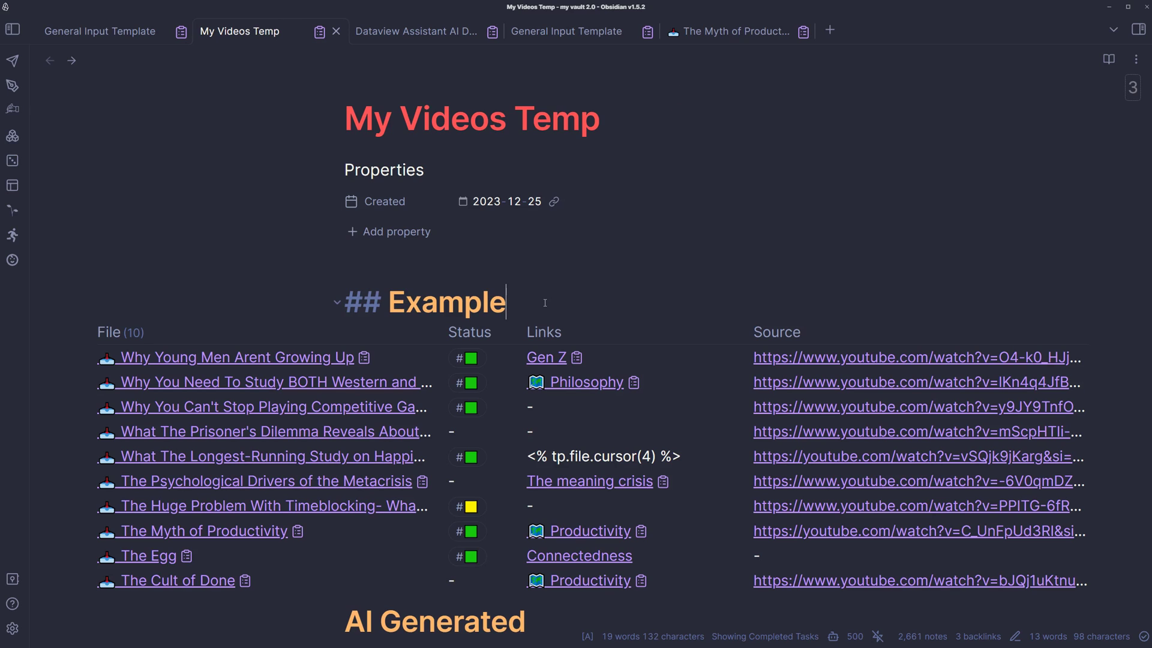
{"action": "scroll", "coordinate": [544, 303], "scroll_direction": "down", "scroll_amount": 3}
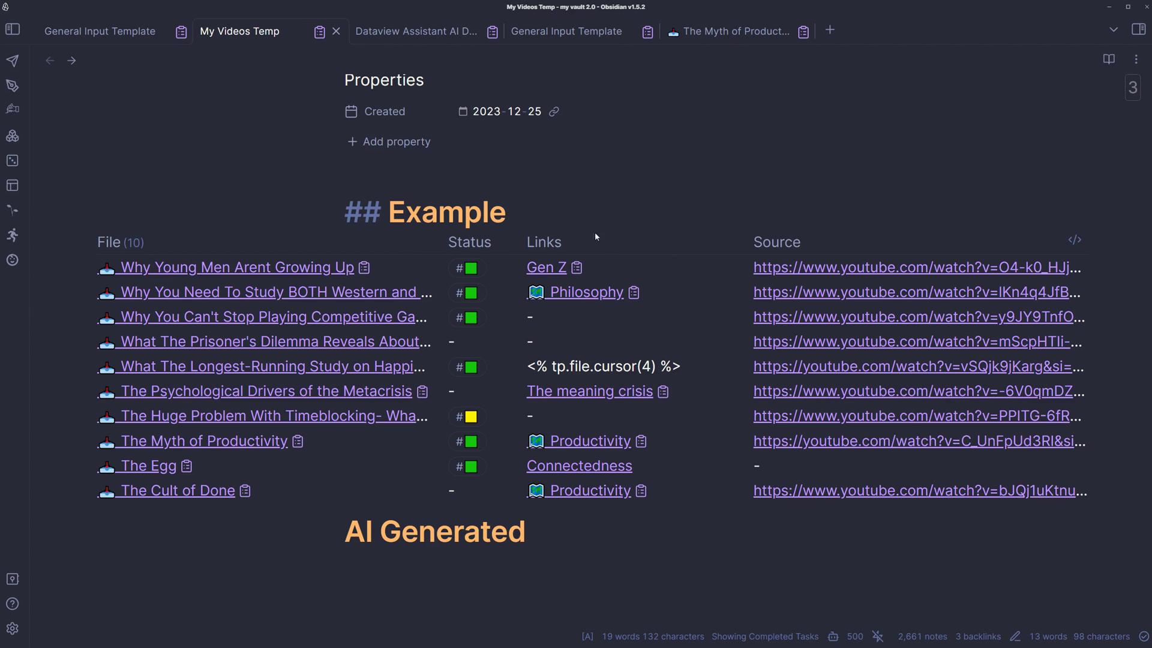
{"action": "key", "text": "alt+Tab"}
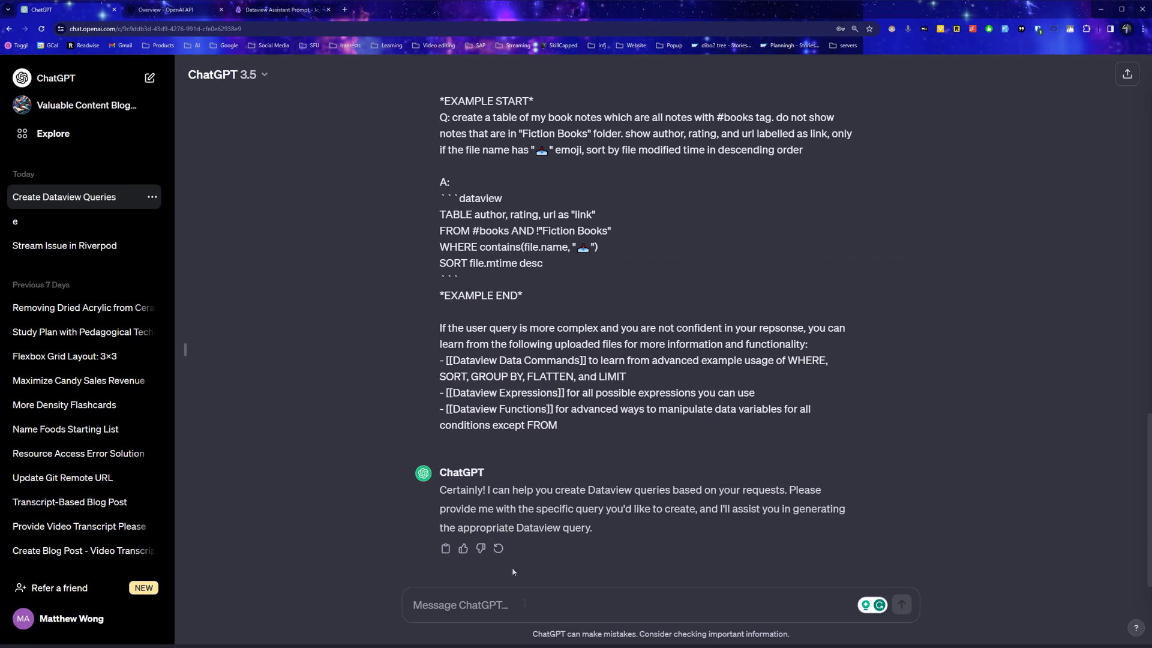
Ask ChatGPT for a Status, Links, Source query of #input/videos notes and copy the code
{"action": "key", "text": "ctrl+plus"}
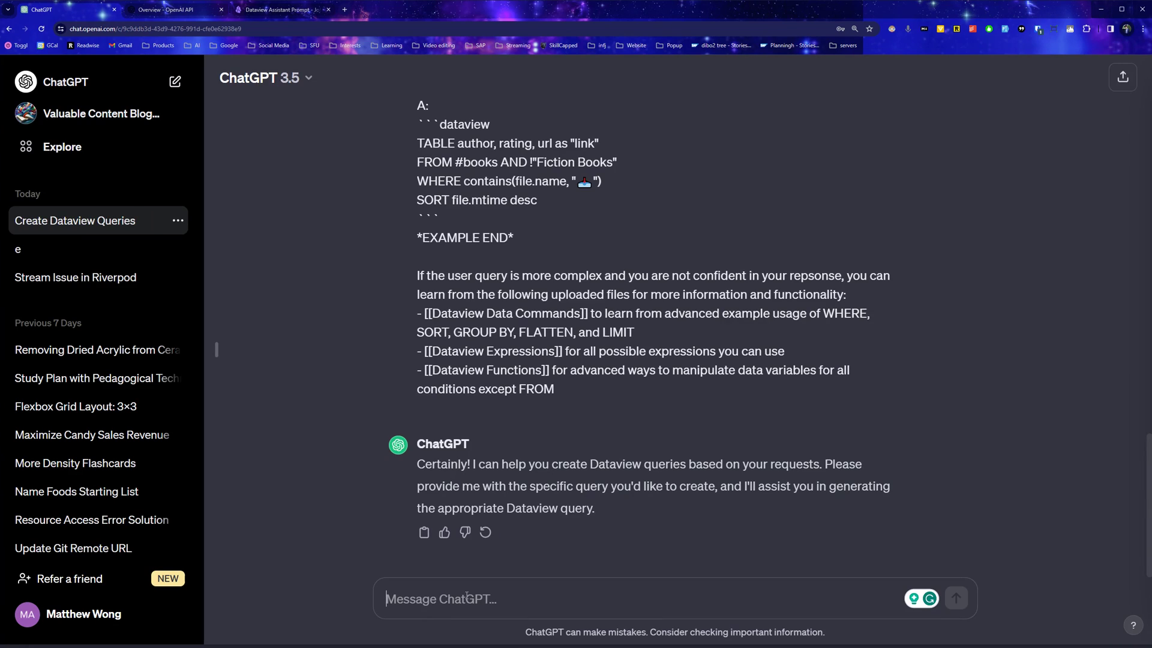
{"action": "type", "text": "Please create a "}
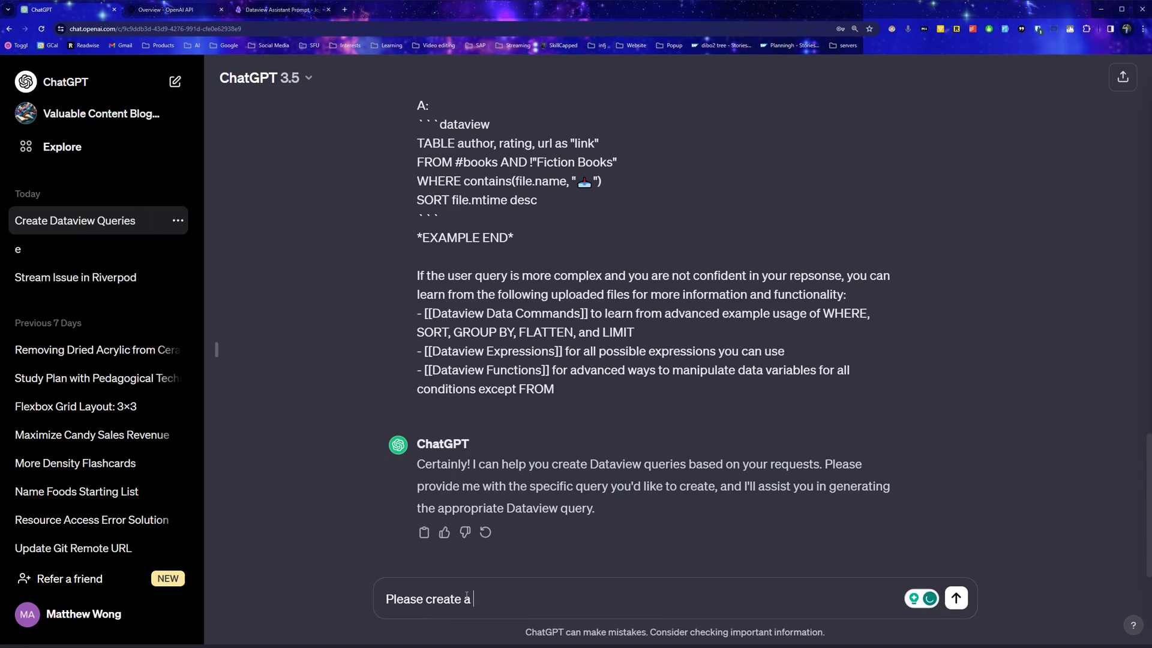
{"action": "type", "text": "query that shows a"}
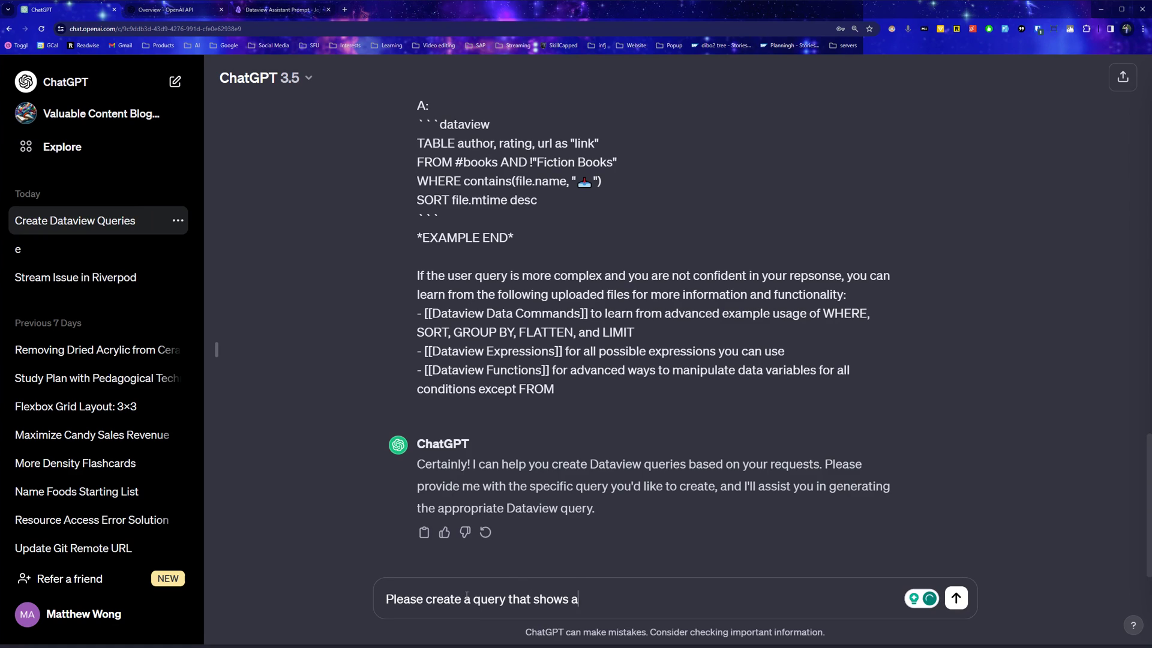
{"action": "type", "text": "ll my notes with the"}
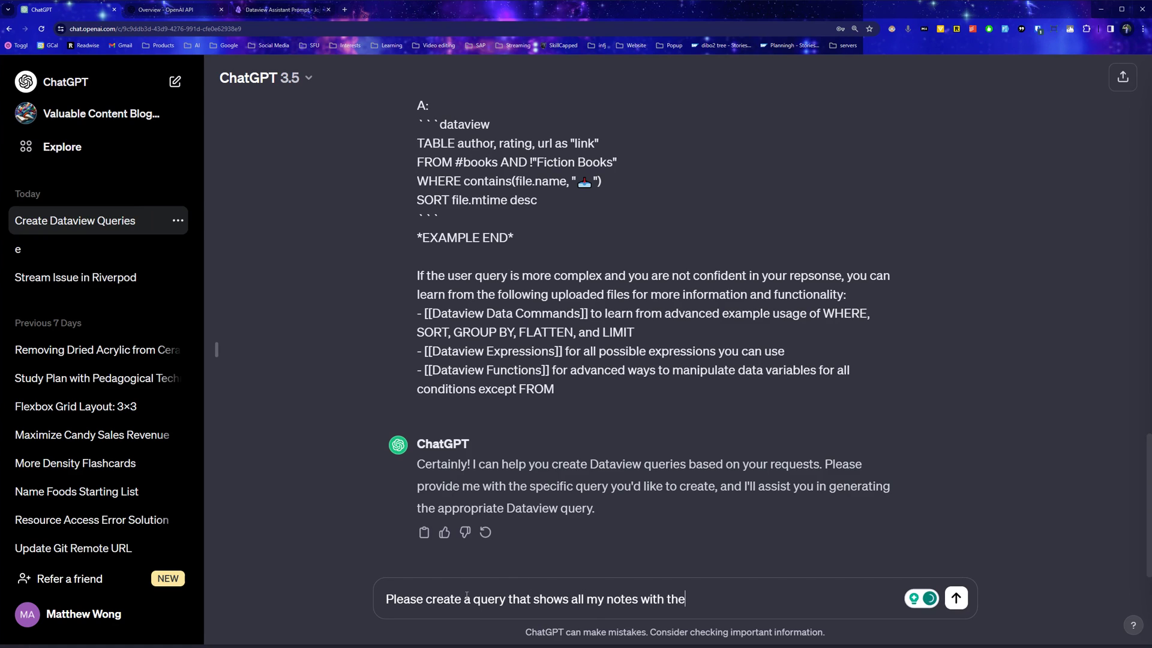
{"action": "type", "text": " tag #input/videos,"}
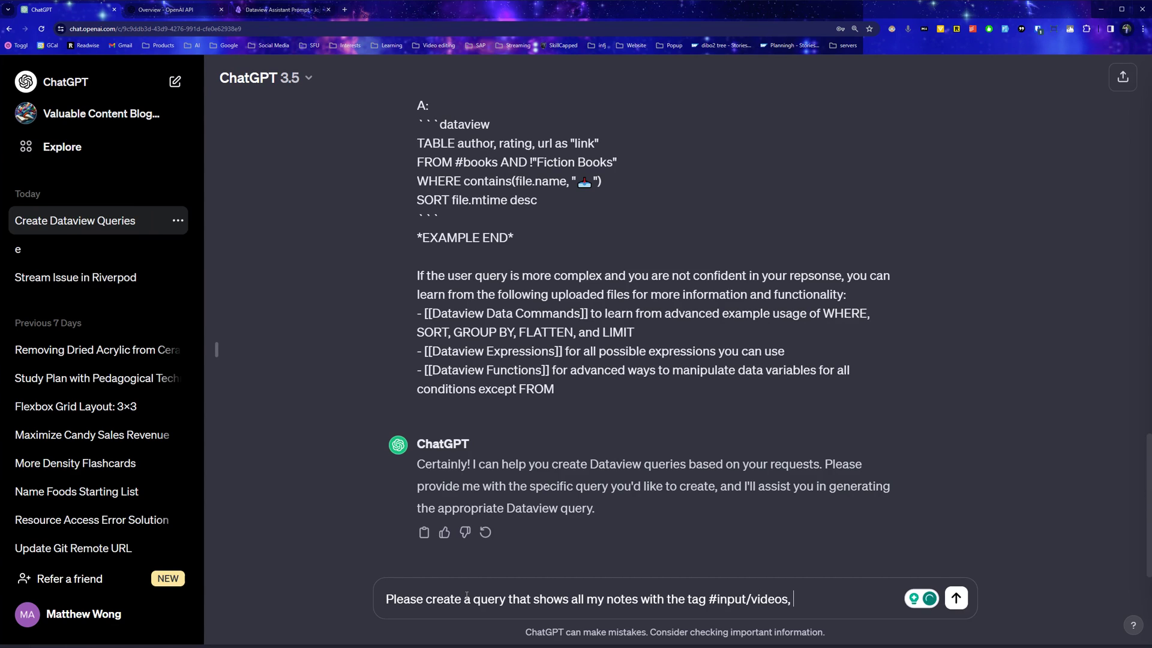
{"action": "type", "text": " and for each show"}
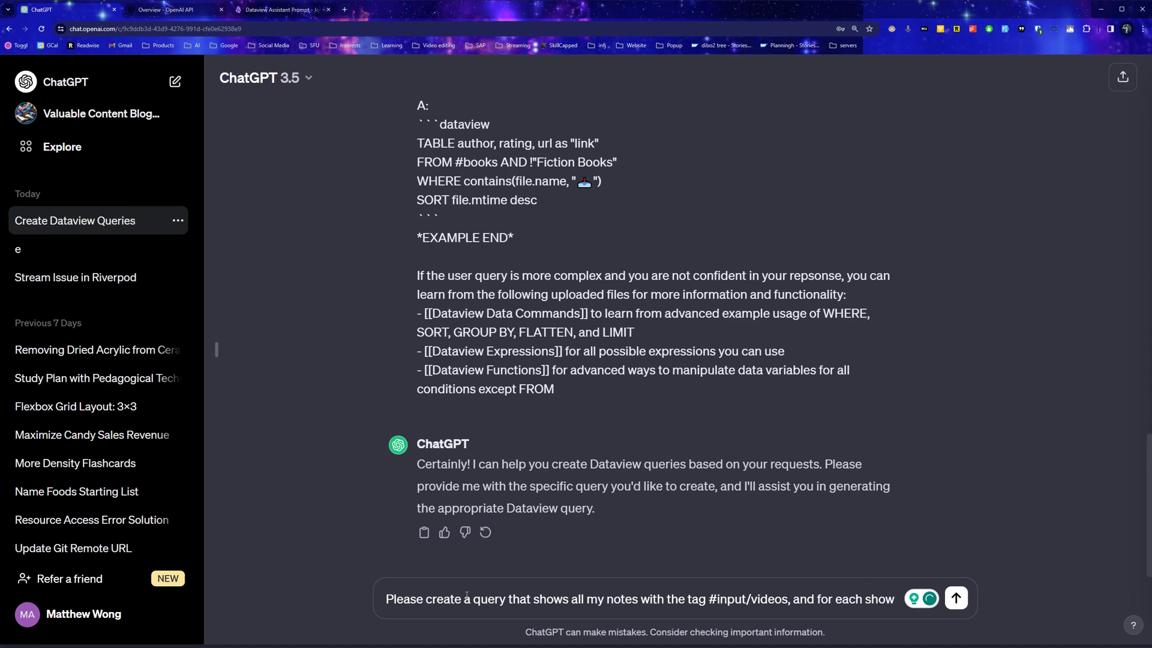
{"action": "type", "text": " the Status, Links, and sou"}
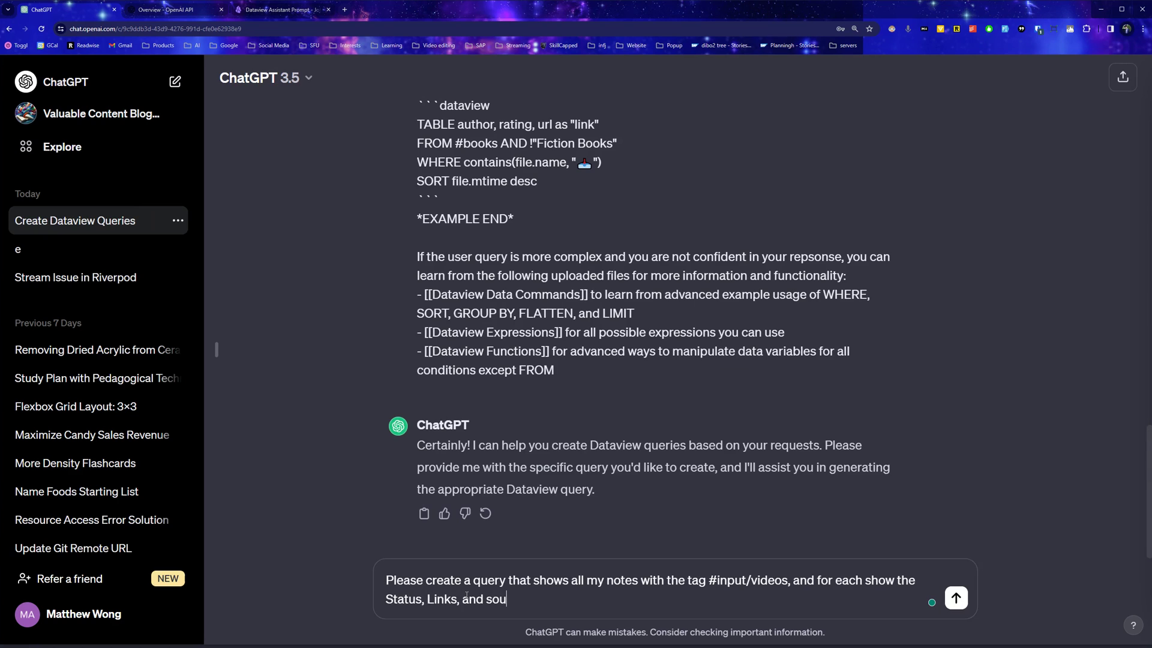
{"action": "key", "text": "BackSpace"}
{"action": "type", "text": "Source fields"}
{"action": "left_click", "coordinate": [956, 598]}
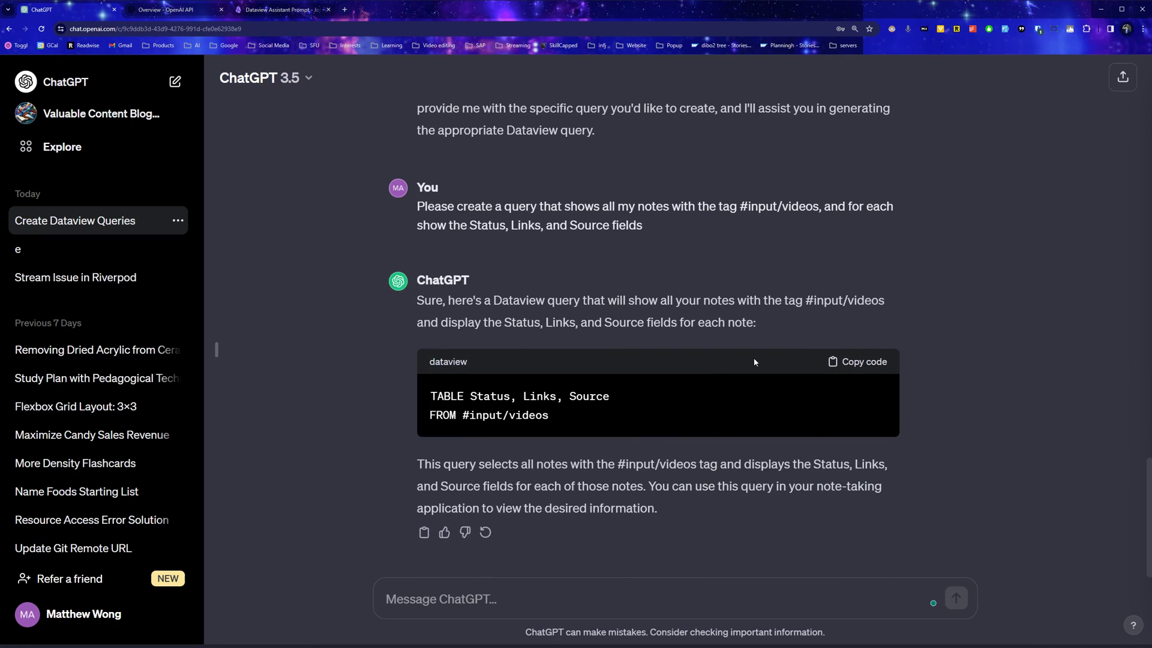
{"action": "left_click", "coordinate": [845, 366]}
{"action": "key", "text": "alt+Tab"}
Paste the query under the AI Generated heading, then delete the bare pasted lines
{"action": "scroll", "coordinate": [480, 468], "scroll_direction": "down", "scroll_amount": 3}
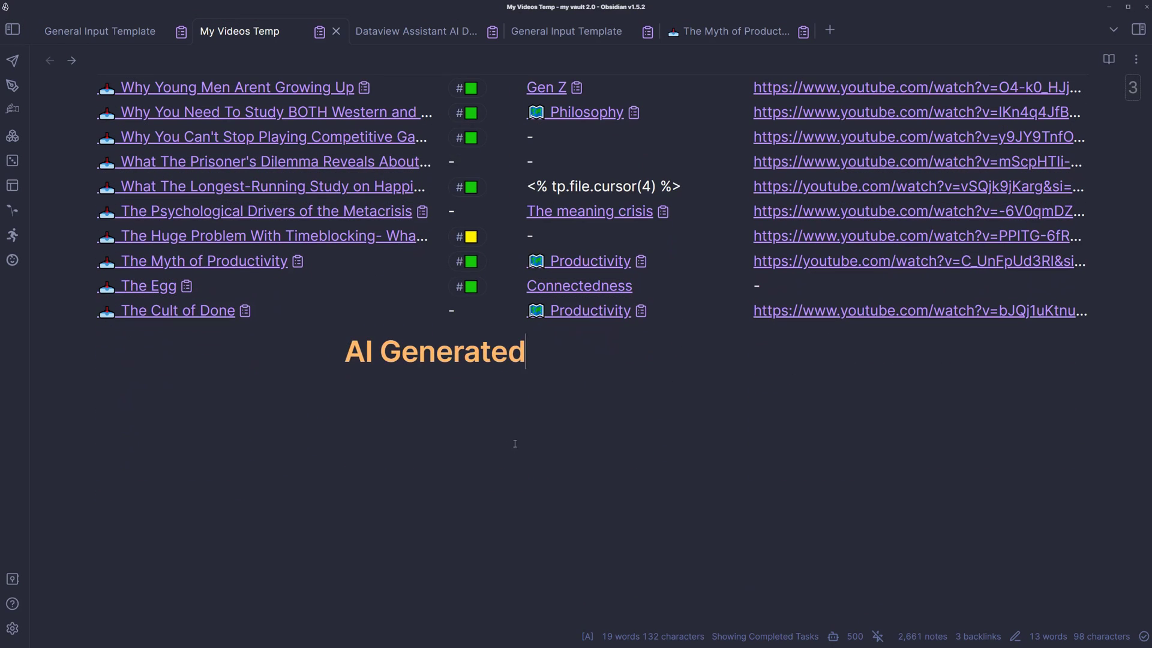
{"action": "left_click", "coordinate": [567, 413]}
{"action": "key", "text": "Return"}
{"action": "key", "text": "ctrl+v"}
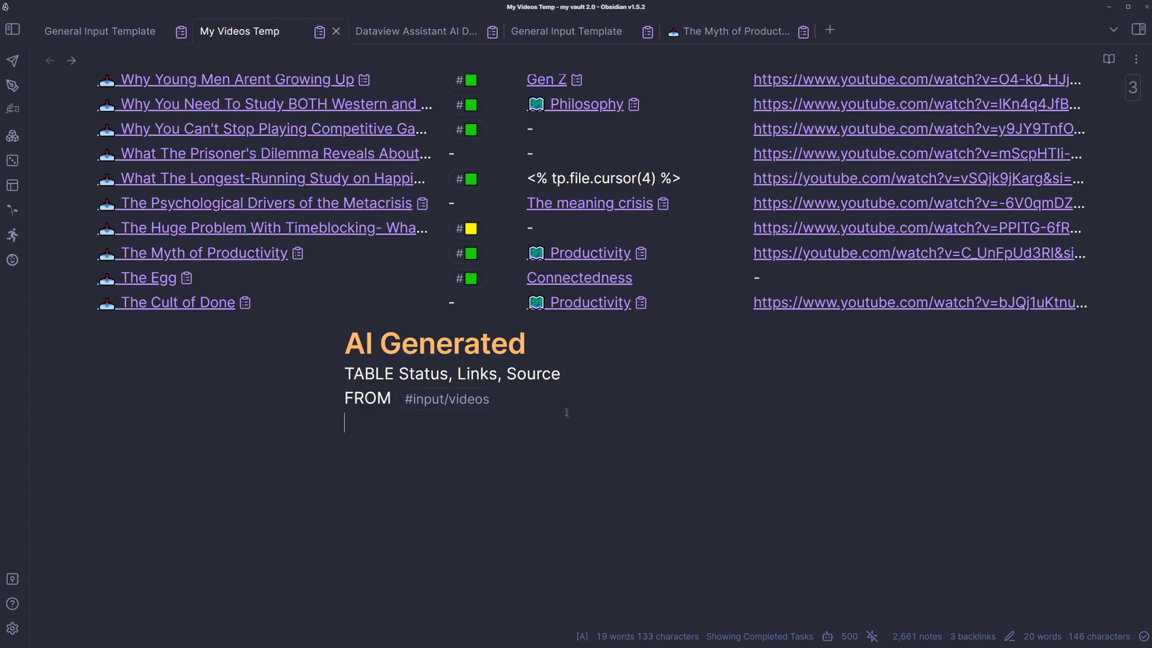
{"action": "left_click_drag", "start_coordinate": [567, 413], "coordinate": [308, 367]}
{"action": "key", "text": "BackSpace"}
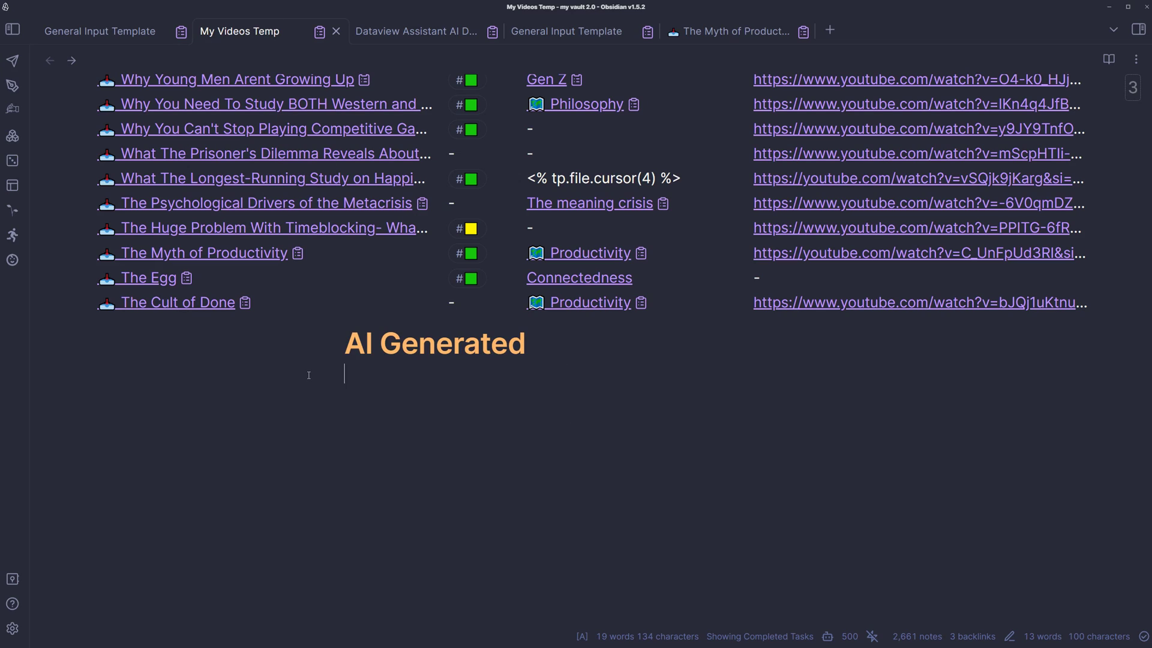
Wrap the query in a ```dataview block so it renders as a 113-row table
{"action": "type", "text": "```d"}
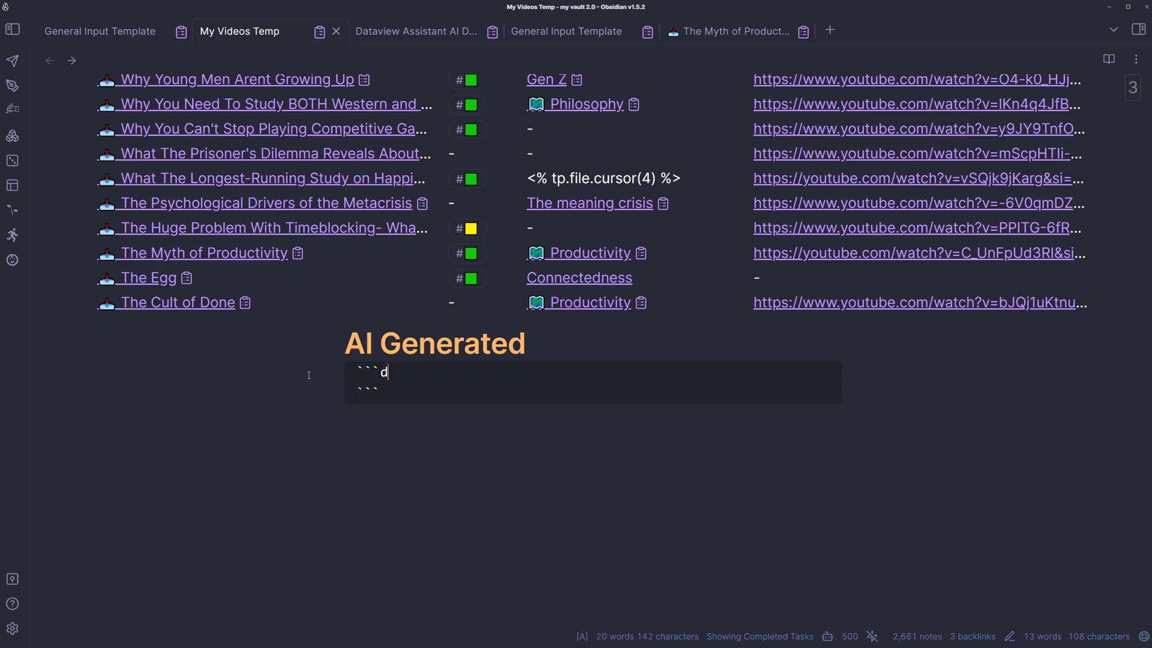
{"action": "type", "text": "atavies"}
{"action": "key", "text": "BackSpace"}
{"action": "type", "text": "w"}
{"action": "key", "text": "Return"}
{"action": "key", "text": "ctrl+v"}
{"action": "left_click", "coordinate": [549, 435]}
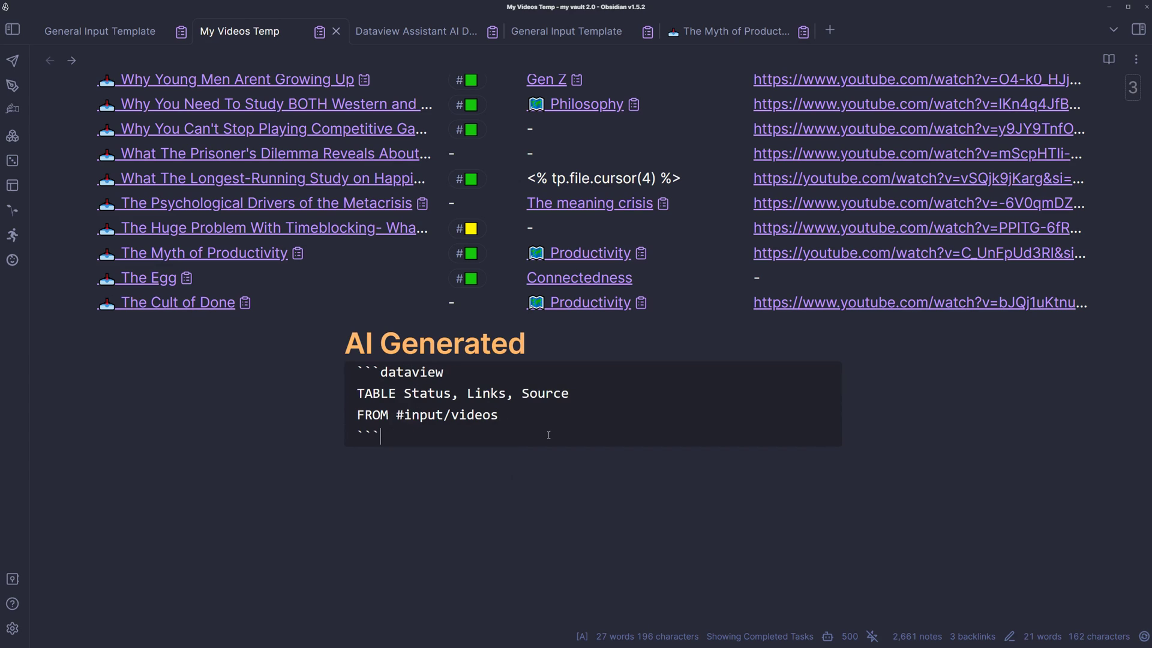
{"action": "left_click", "coordinate": [576, 352]}
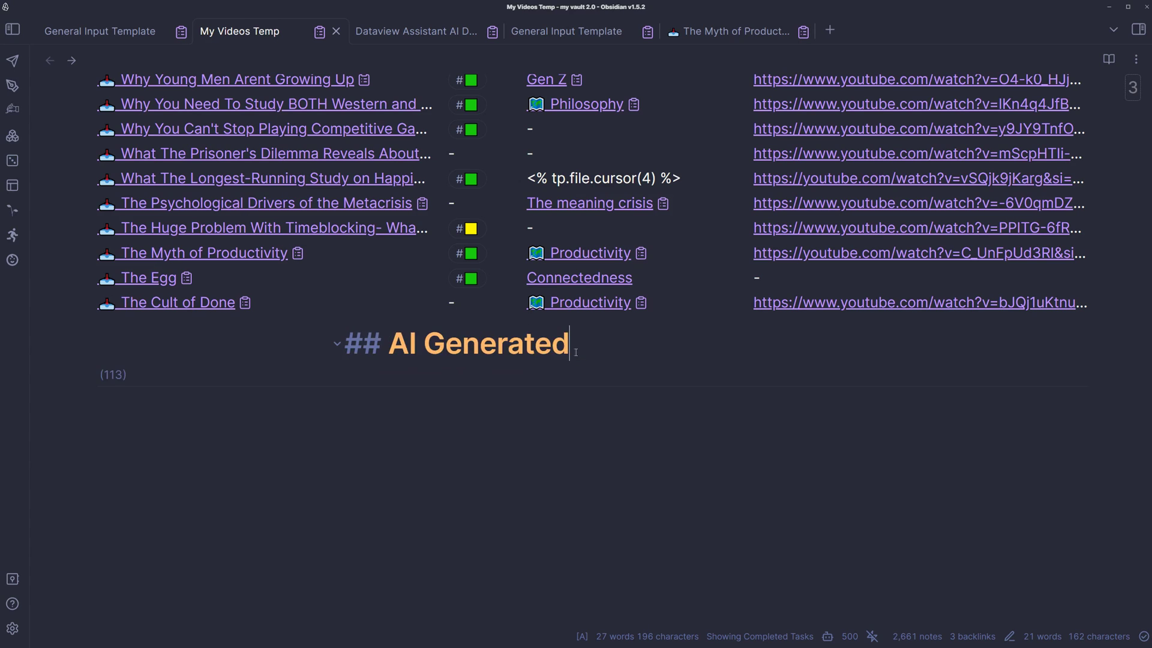
{"action": "scroll", "coordinate": [397, 283], "scroll_direction": "up", "scroll_amount": 3}
{"action": "scroll", "coordinate": [397, 283], "scroll_direction": "down", "scroll_amount": 1}
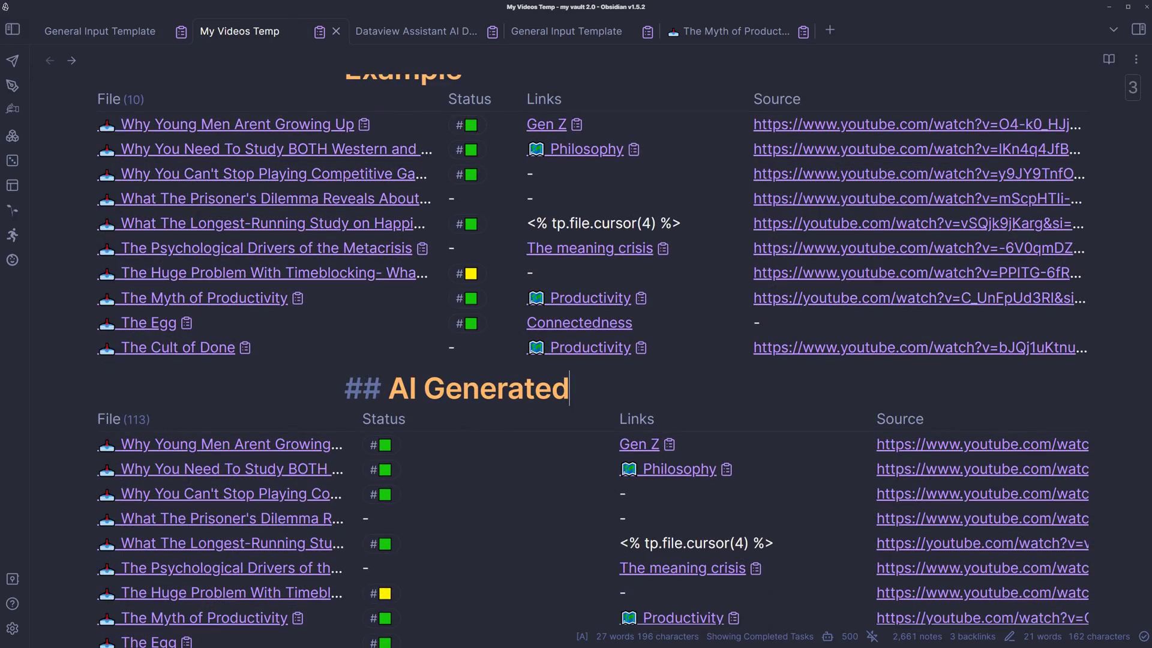
{"action": "scroll", "coordinate": [459, 292], "scroll_direction": "down", "scroll_amount": 4}
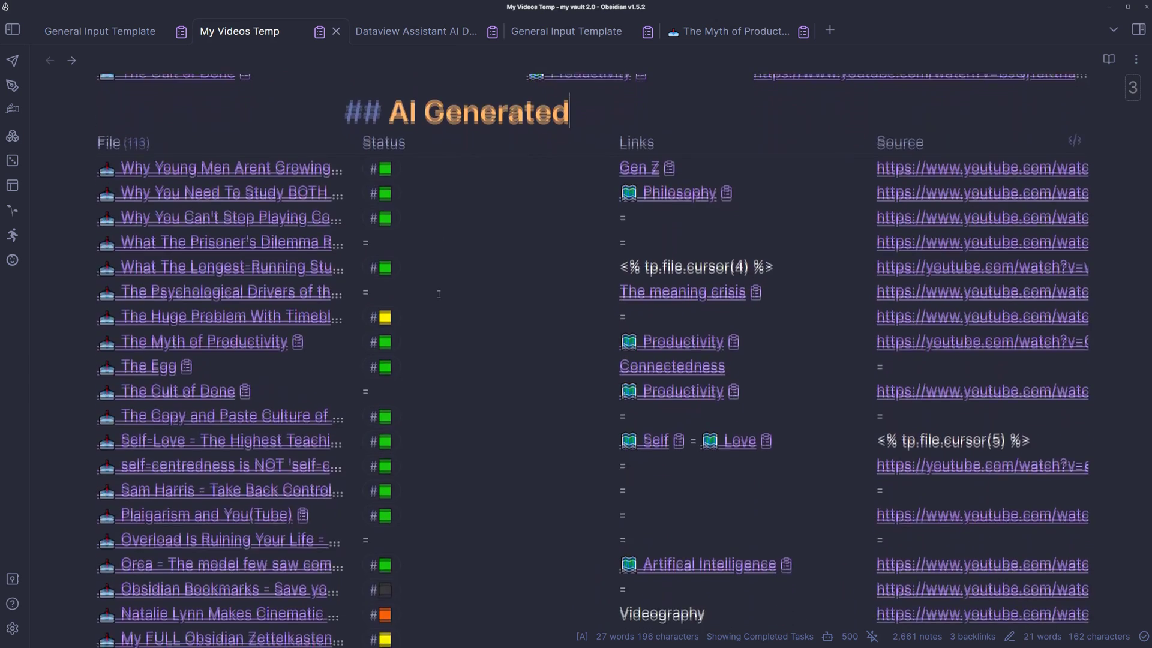
{"action": "scroll", "coordinate": [520, 188], "scroll_direction": "up", "scroll_amount": 1}
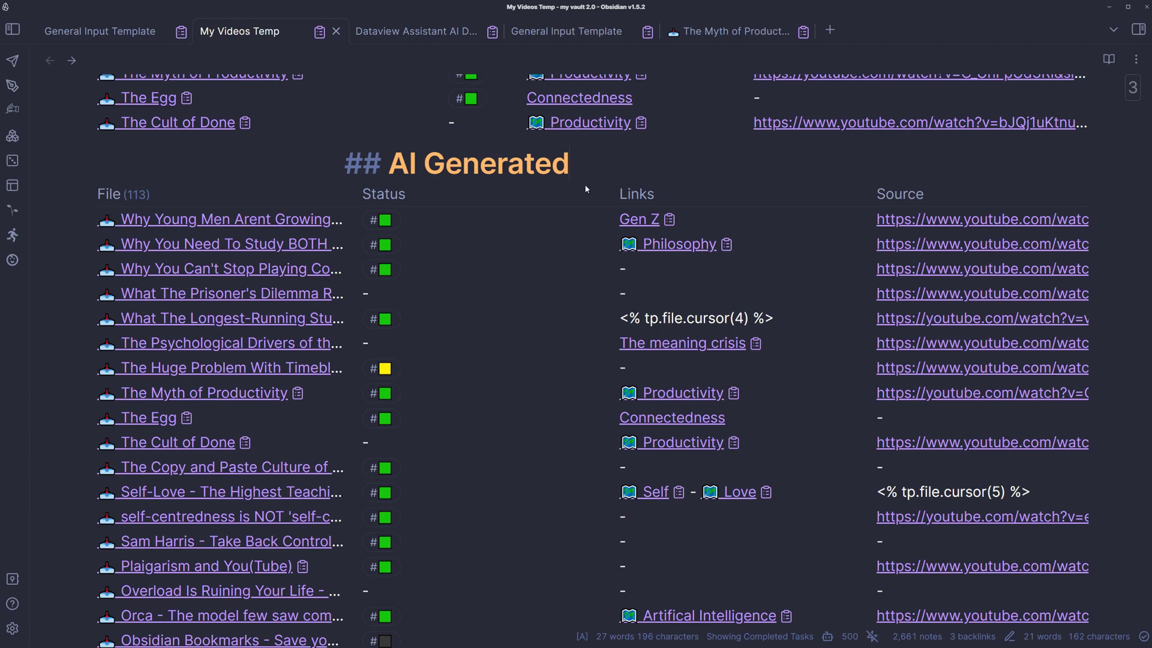
{"action": "scroll", "coordinate": [403, 240], "scroll_direction": "up", "scroll_amount": 1}
{"action": "scroll", "coordinate": [403, 240], "scroll_direction": "down", "scroll_amount": 8}
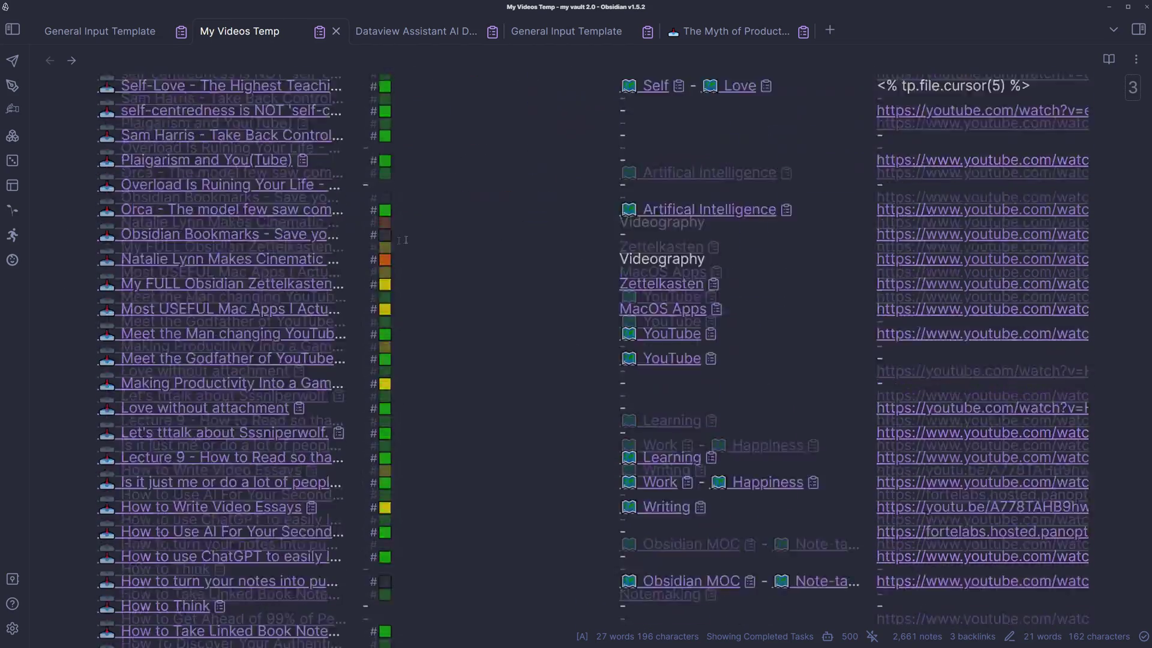
{"action": "scroll", "coordinate": [270, 258], "scroll_direction": "down", "scroll_amount": 15}
{"action": "mouse_move", "coordinate": [265, 257]}
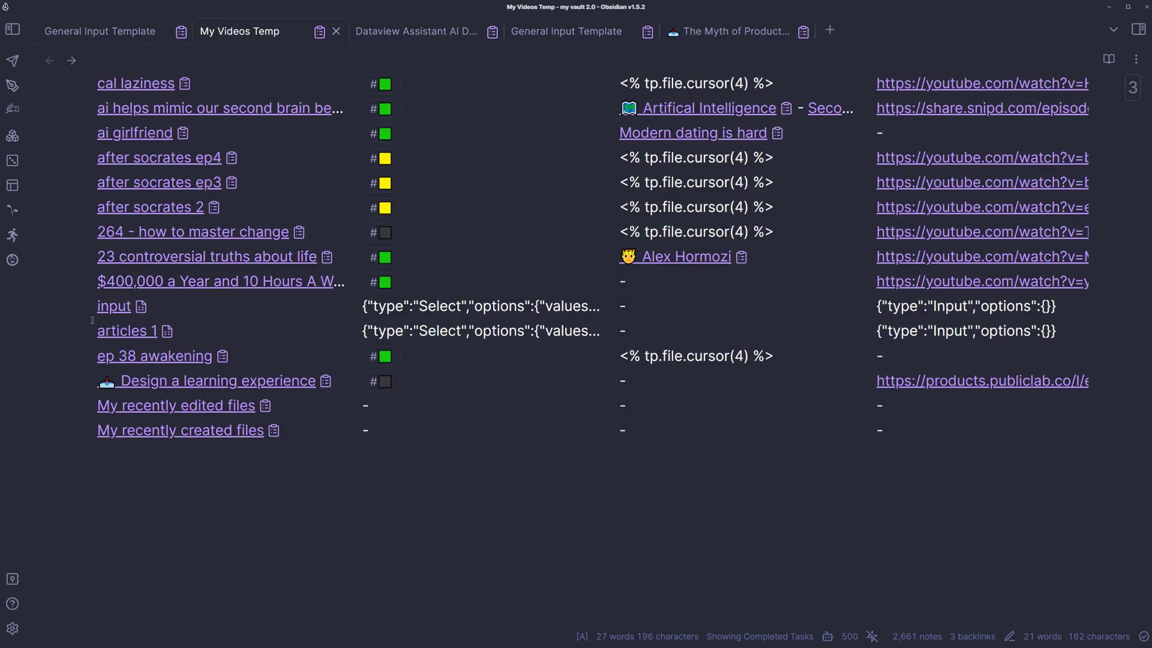
{"action": "mouse_move", "coordinate": [112, 311]}
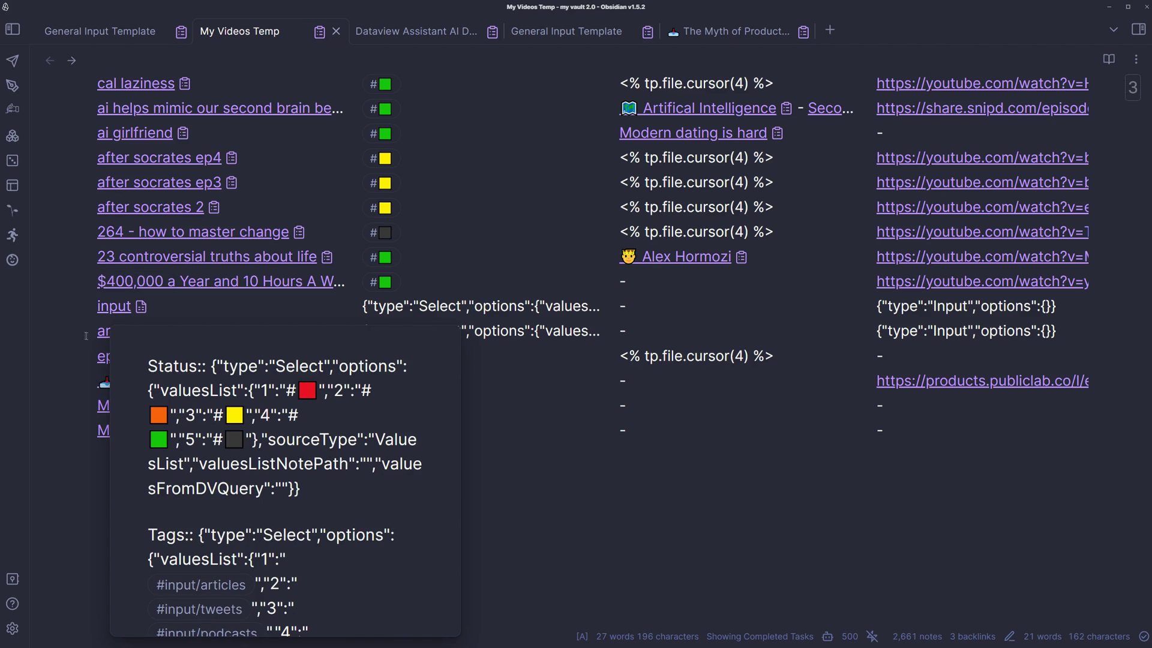
{"action": "mouse_move", "coordinate": [111, 336]}
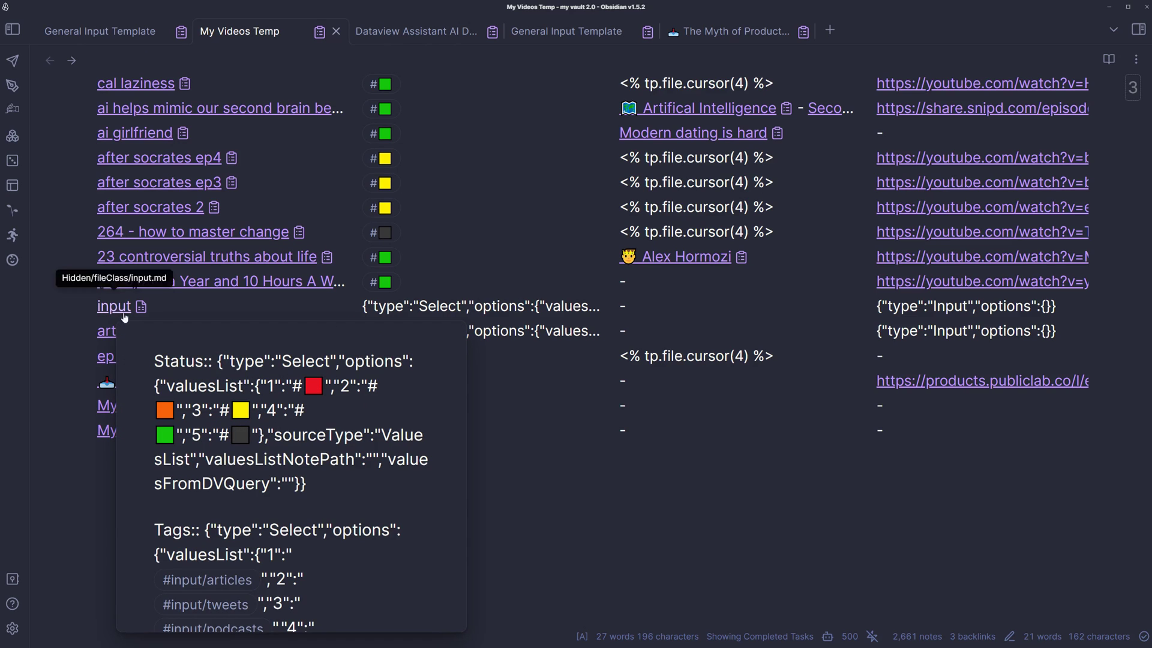
{"action": "scroll", "coordinate": [291, 474], "scroll_direction": "down", "scroll_amount": 10}
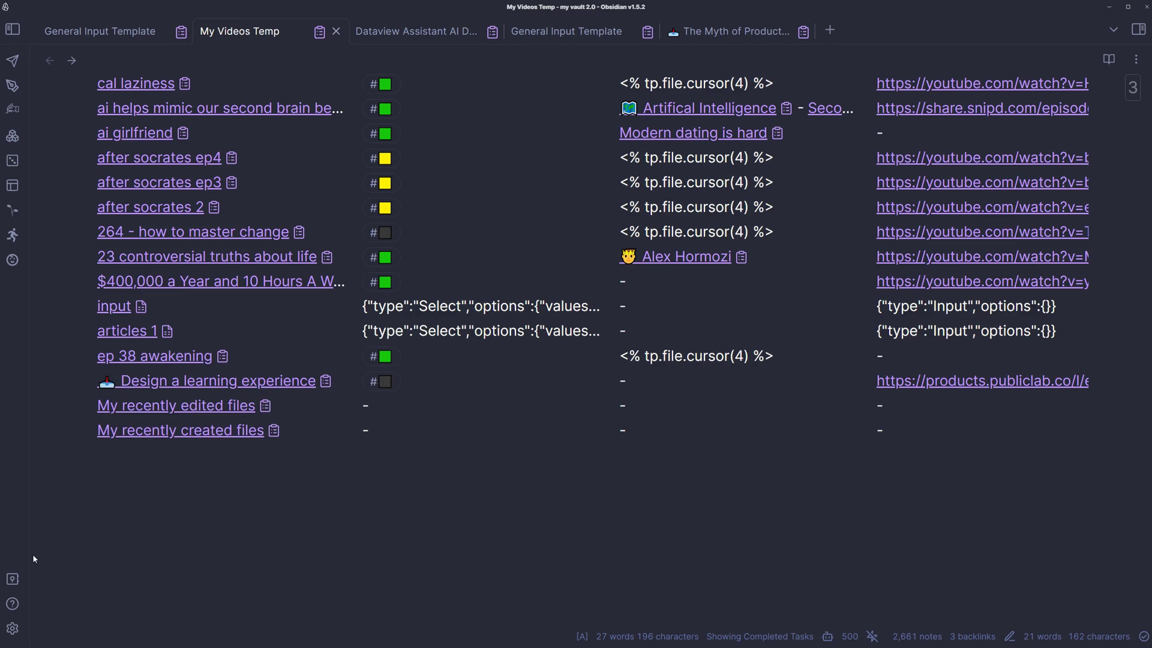
{"action": "key", "text": "alt+Tab"}
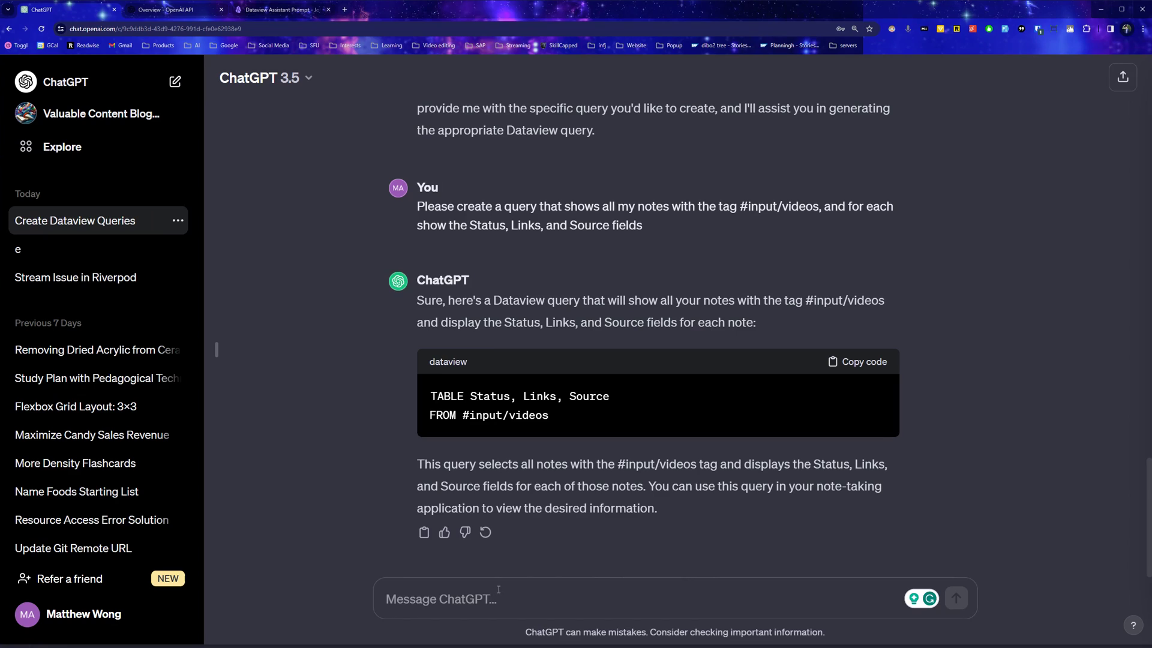
Ask ChatGPT to sort the query by created date descending and exclude the Hidden folder, then copy it
{"action": "type", "text": "C"}
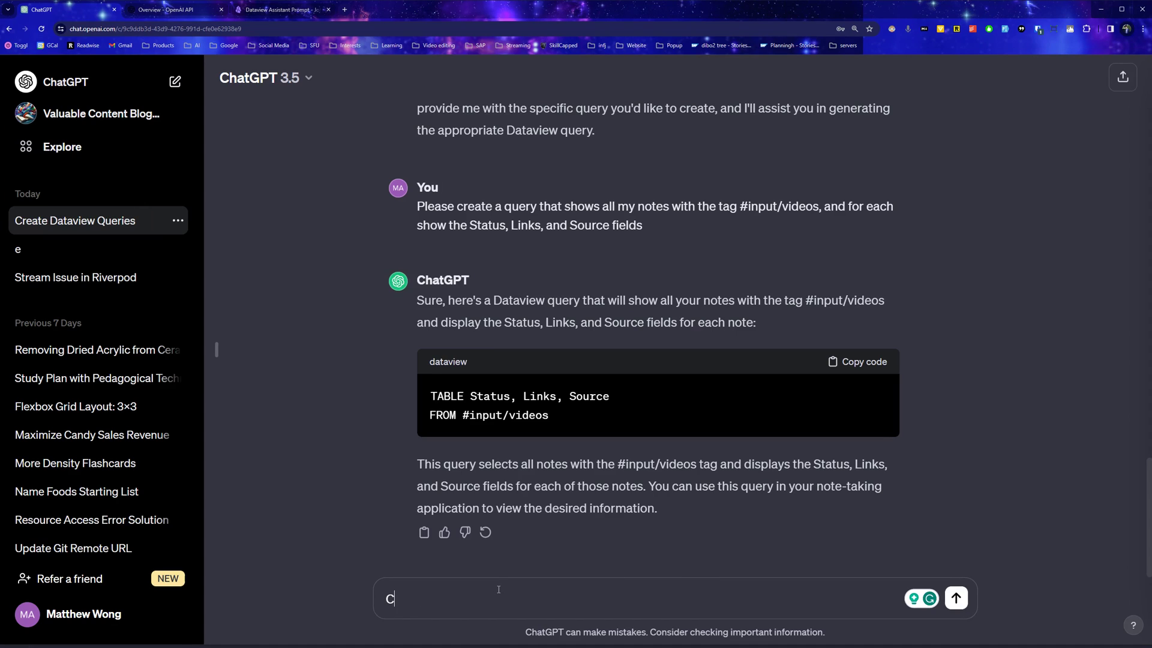
{"action": "type", "text": "an you please updat"}
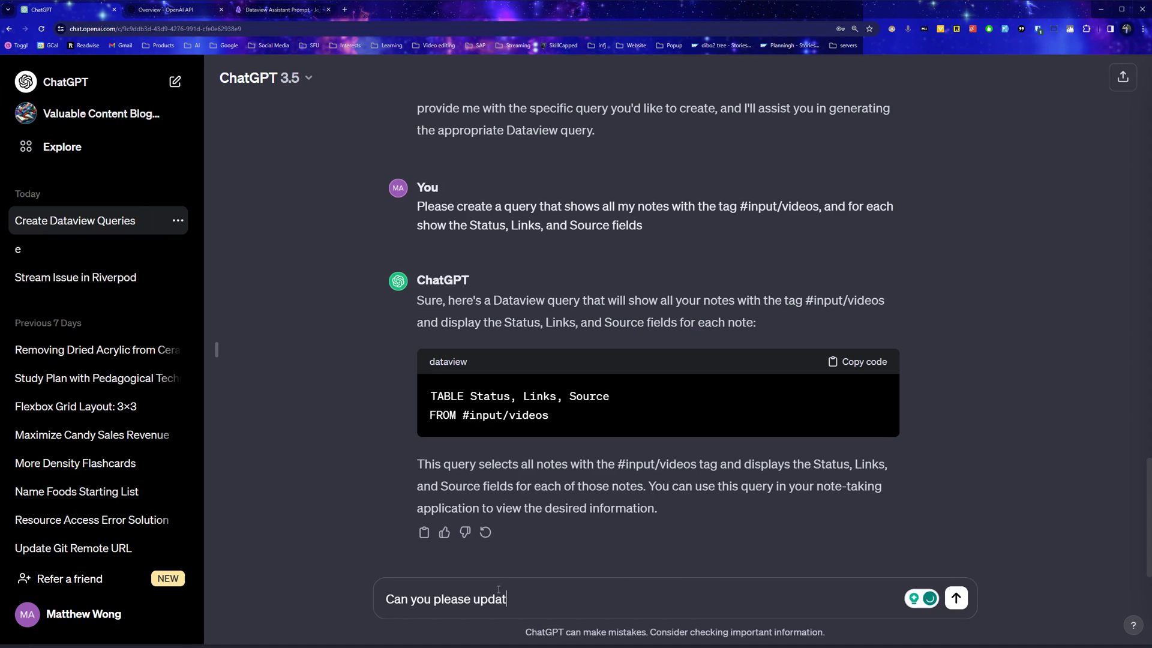
{"action": "type", "text": "e the query by also sorting i t  by c"}
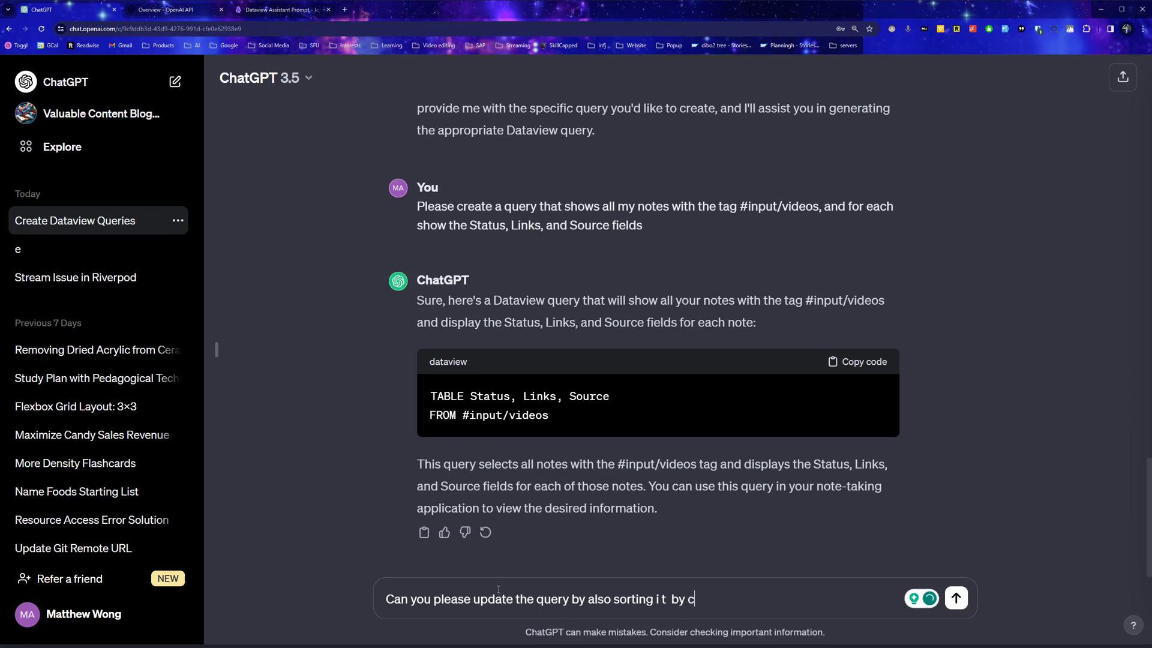
{"action": "type", "text": "reated date in descending order and"}
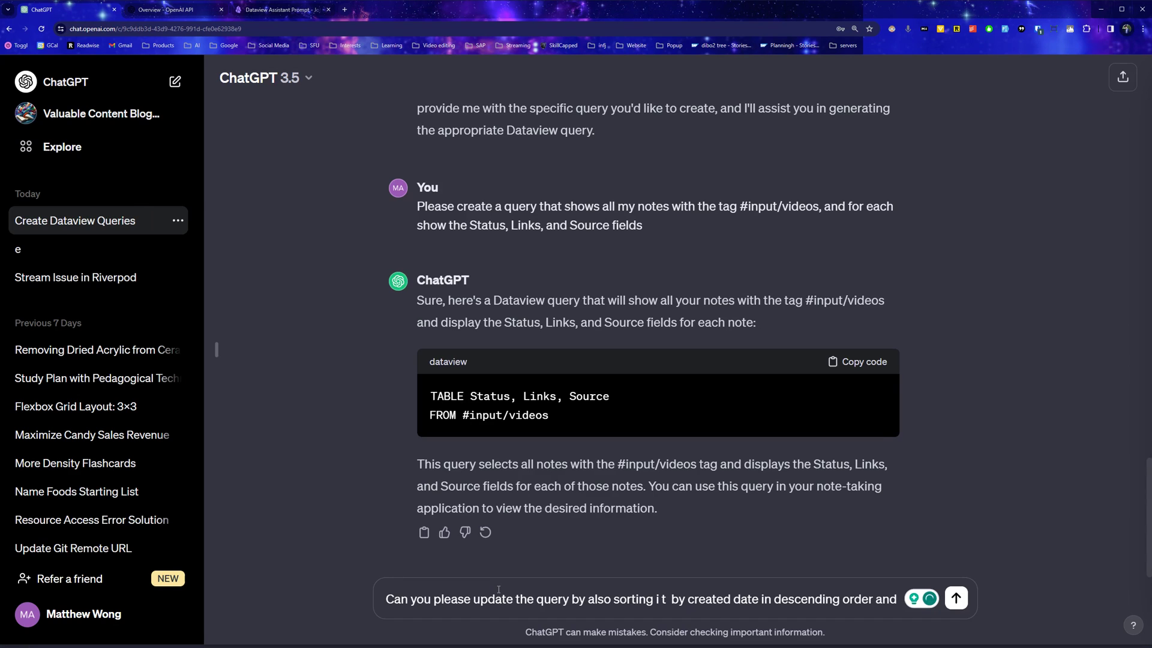
{"action": "type", "text": " by not including "}
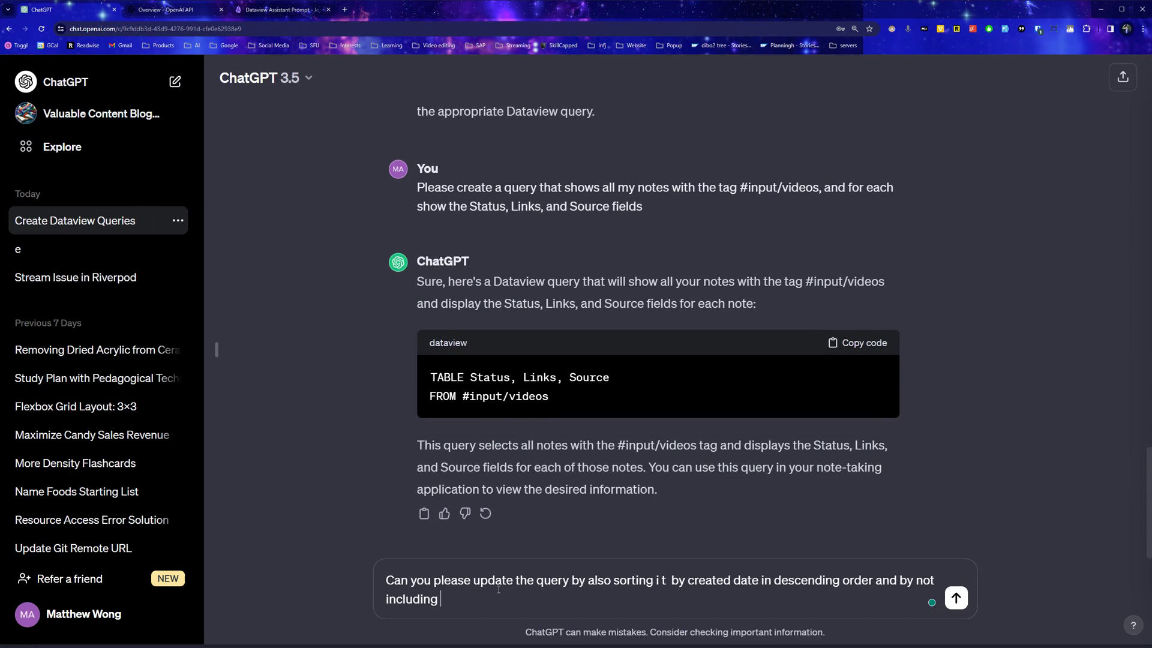
{"action": "type", "text": "the files in the \"hidd"}
{"action": "key", "text": "BackSpace"}
{"action": "key", "text": "BackSpace"}
{"action": "key", "text": "BackSpace"}
{"action": "key", "text": "BackSpace"}
{"action": "type", "text": "Hidden\" folder ?"}
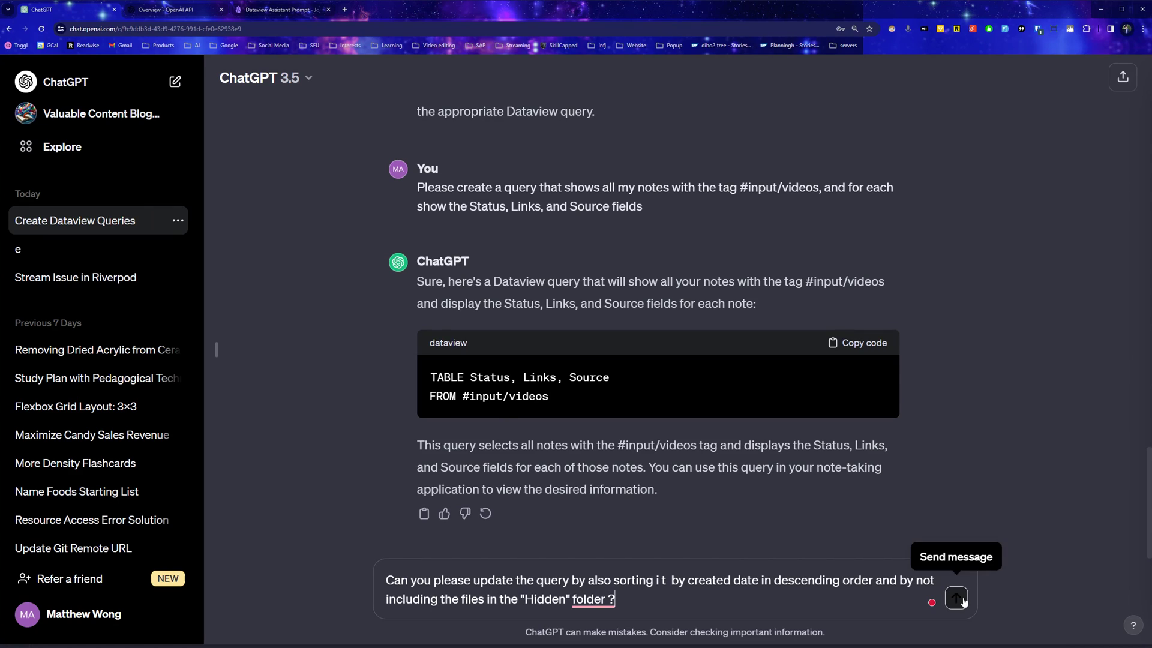
{"action": "left_click", "coordinate": [956, 598]}
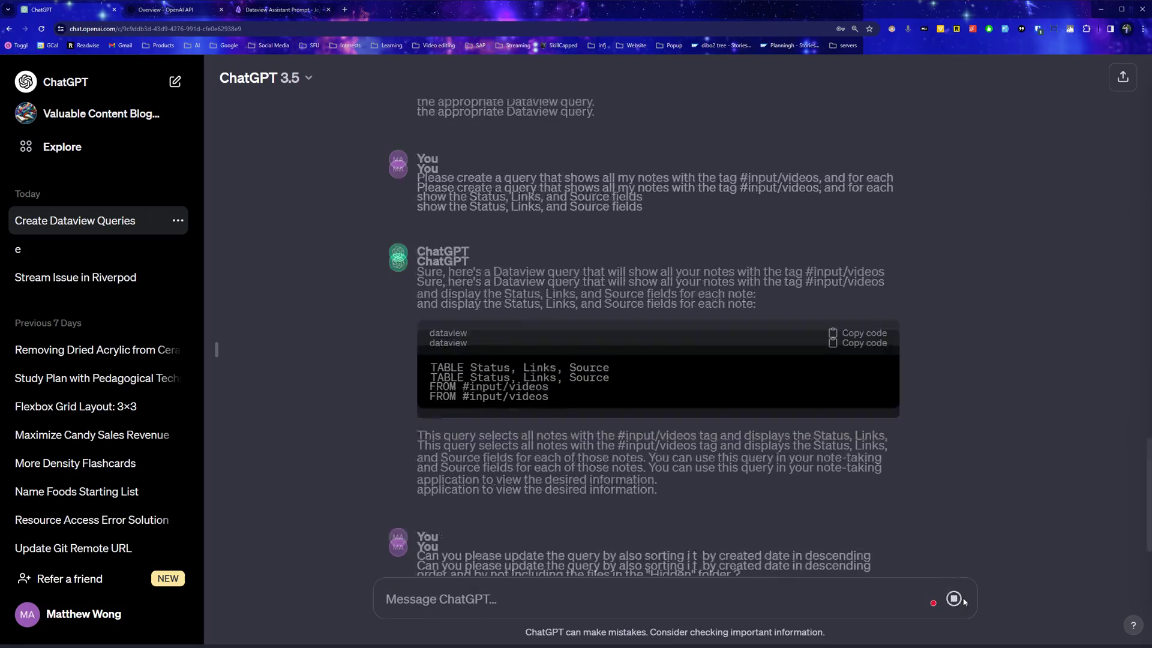
{"action": "left_click", "coordinate": [858, 343]}
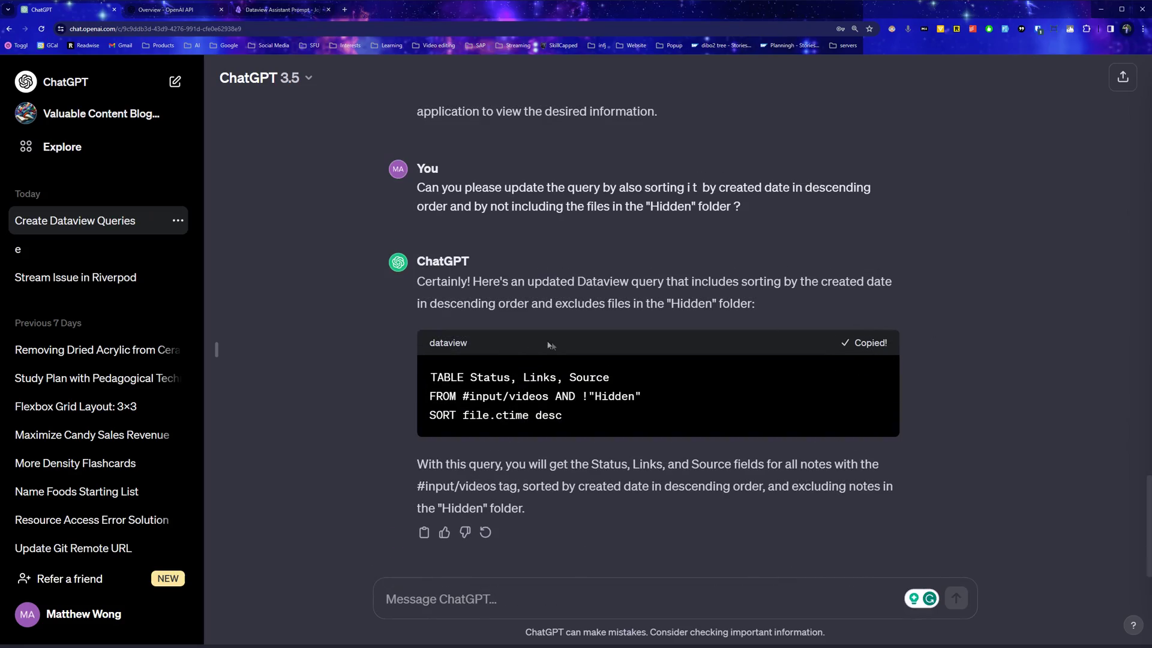
{"action": "key", "text": "alt+Tab"}
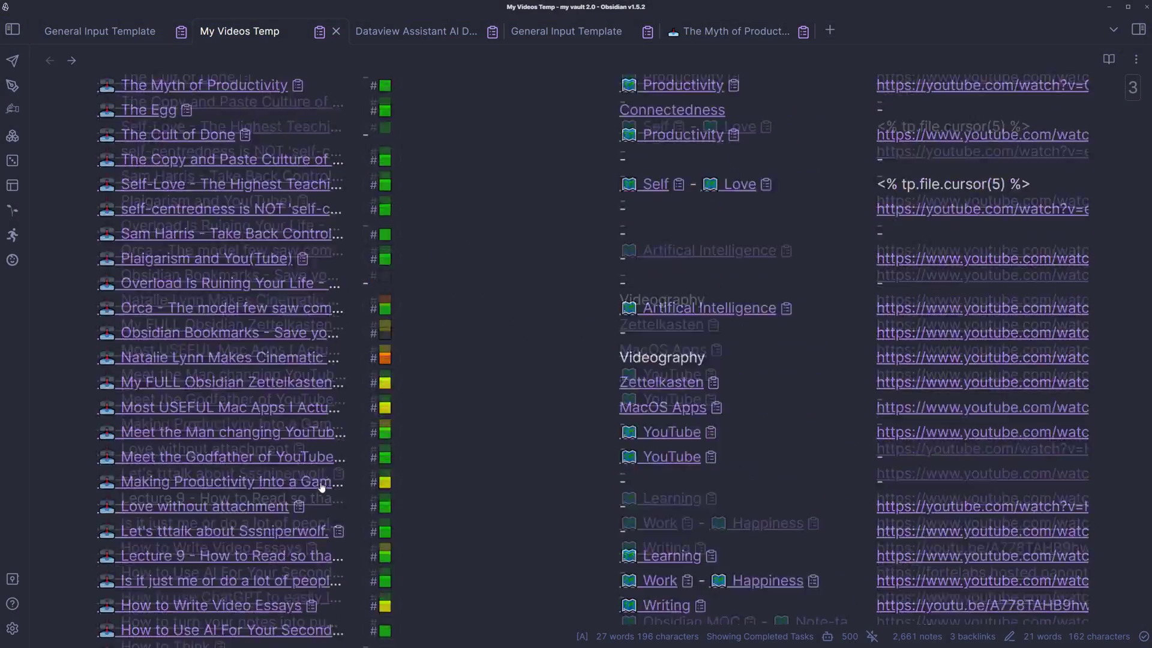
Replace the old TABLE and FROM lines of the AI Generated query with the updated query
{"action": "scroll", "coordinate": [322, 486], "scroll_direction": "down", "scroll_amount": 2}
{"action": "left_click", "coordinate": [360, 381]}
{"action": "key", "text": "ctrl+v"}
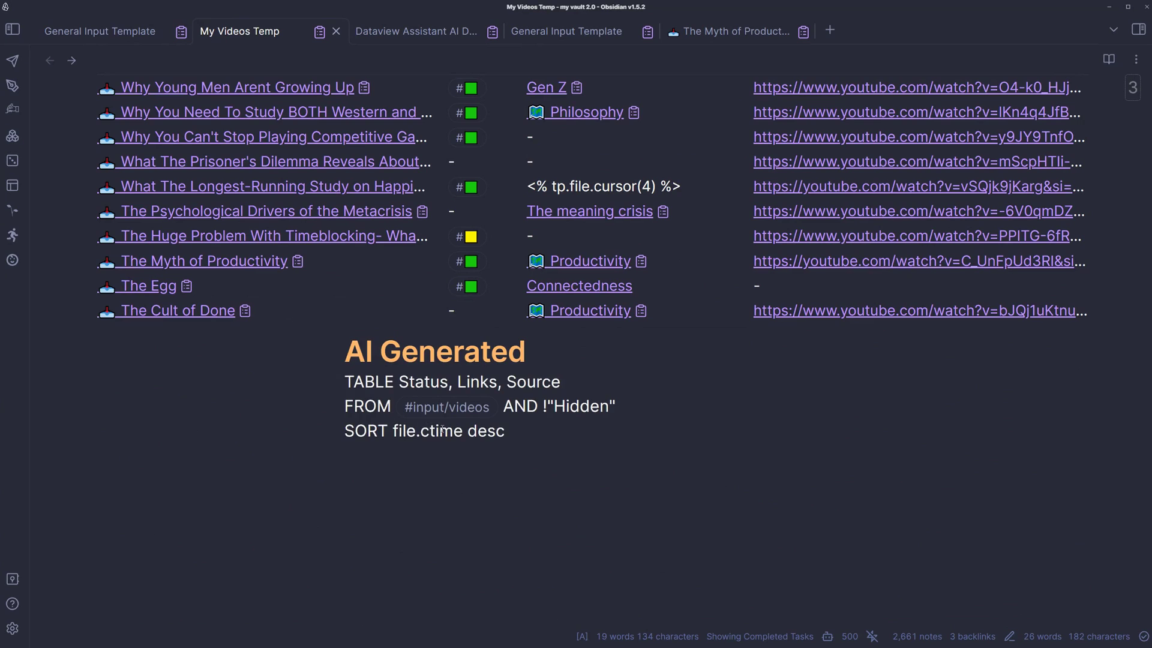
{"action": "left_click_drag", "start_coordinate": [498, 423], "coordinate": [339, 409]}
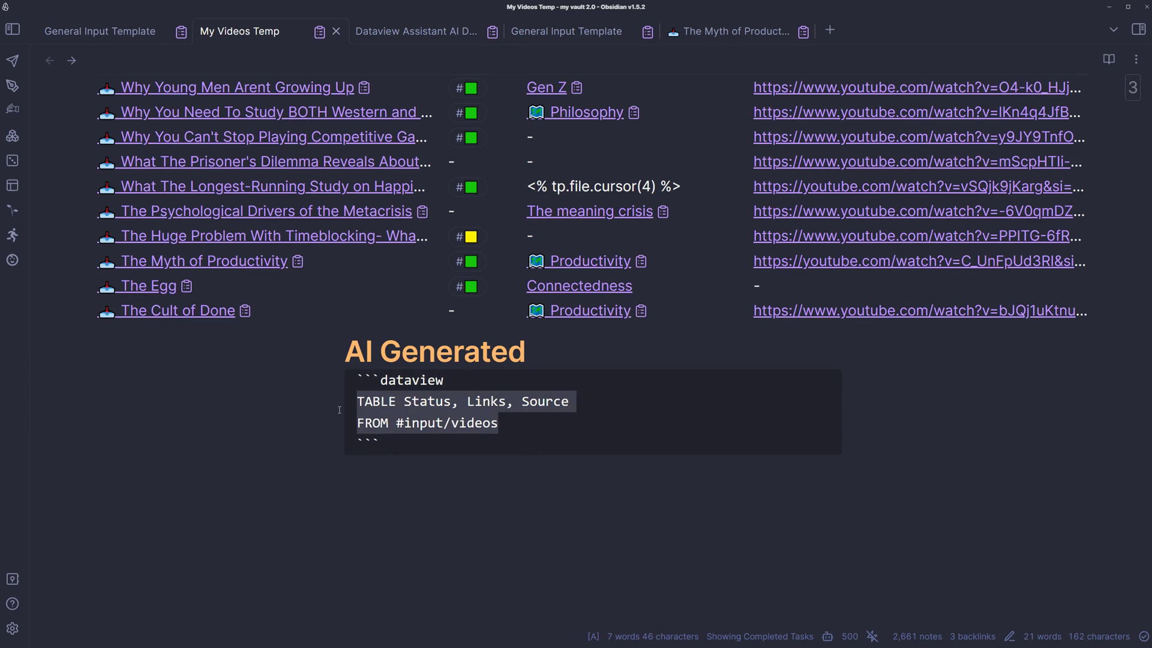
{"action": "key", "text": "ctrl+v"}
Add file.ctime as a column after TABLE and render the table
{"action": "scroll", "coordinate": [340, 409], "scroll_direction": "down", "scroll_amount": 2}
{"action": "left_click", "coordinate": [397, 262]}
{"action": "type", "text": "file.ctime"}
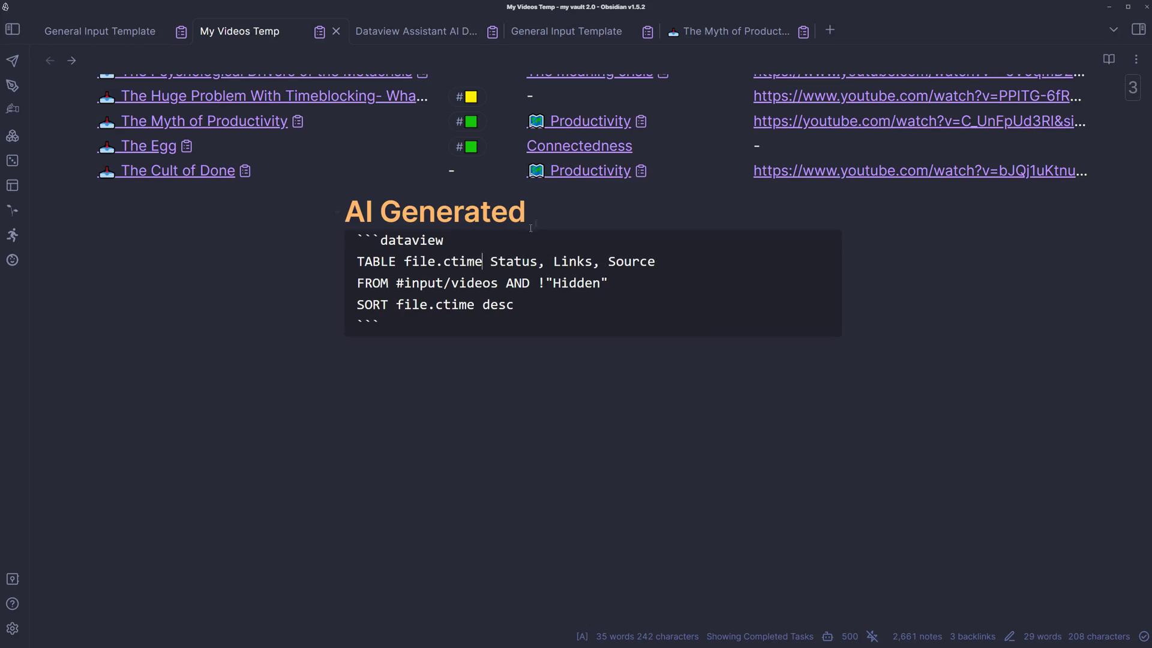
{"action": "left_click", "coordinate": [563, 211]}
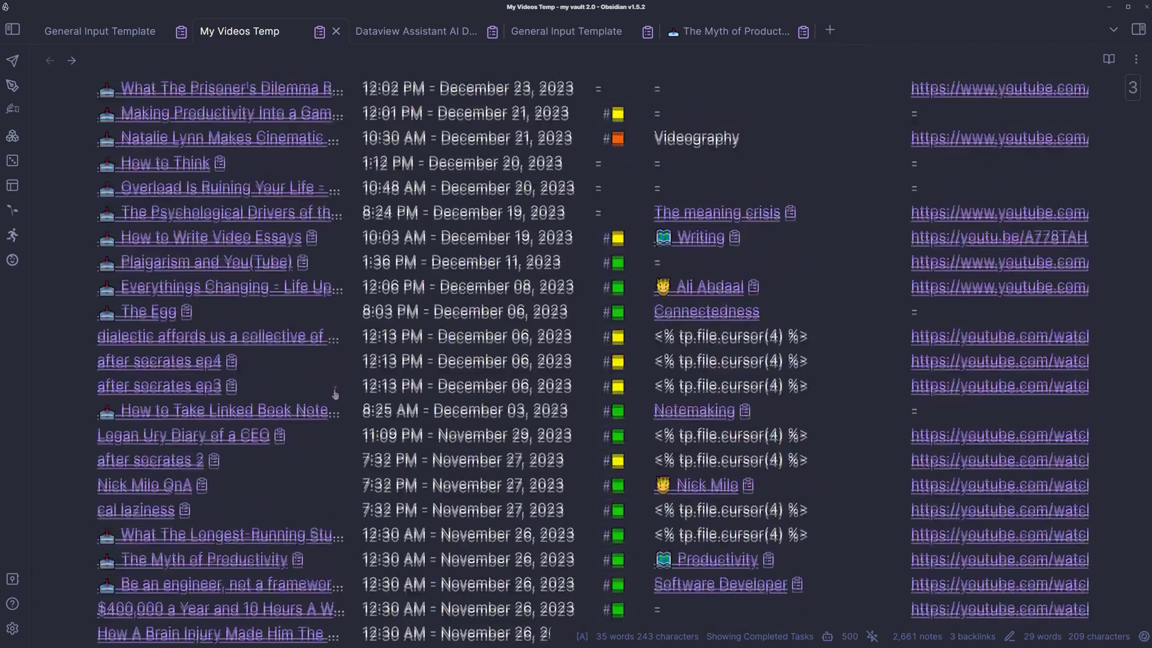
Scroll through the table to confirm videos are listed newest-created first
{"action": "scroll", "coordinate": [343, 384], "scroll_direction": "down", "scroll_amount": 3}
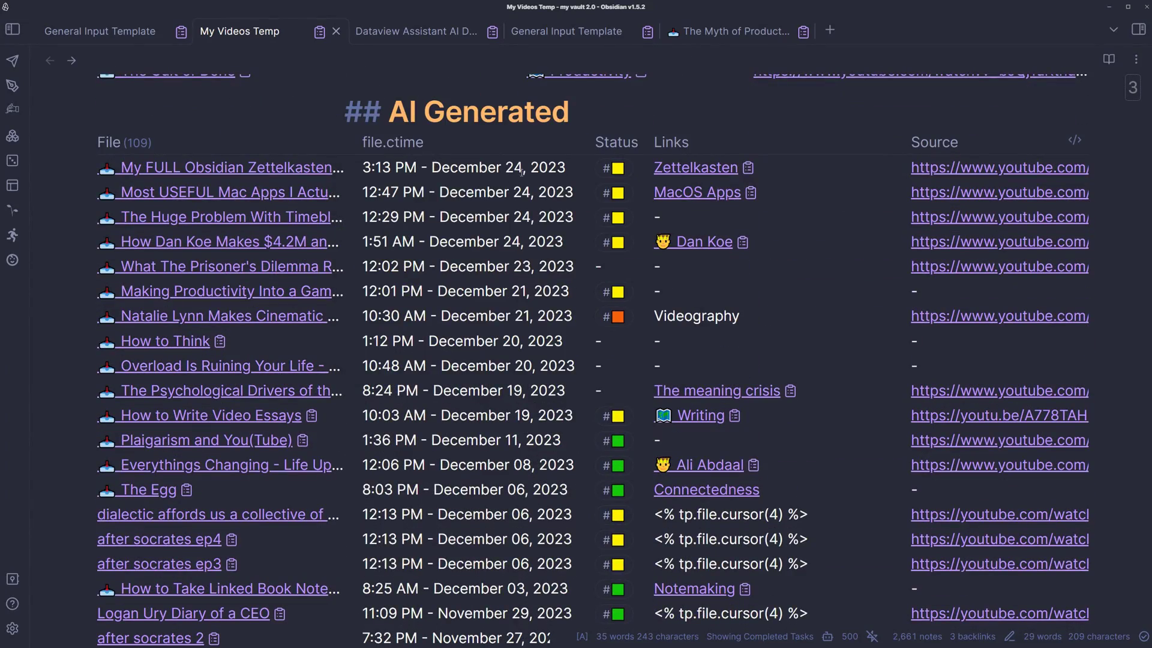
{"action": "scroll", "coordinate": [520, 214], "scroll_direction": "down", "scroll_amount": 2}
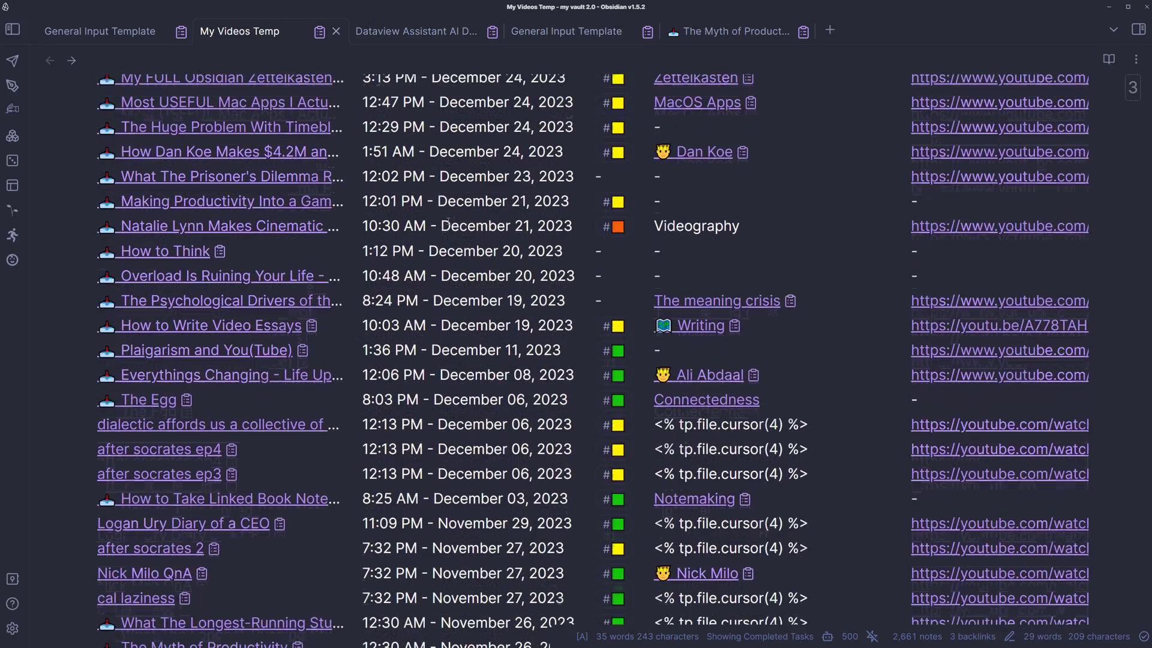
{"action": "scroll", "coordinate": [504, 345], "scroll_direction": "up", "scroll_amount": 2}
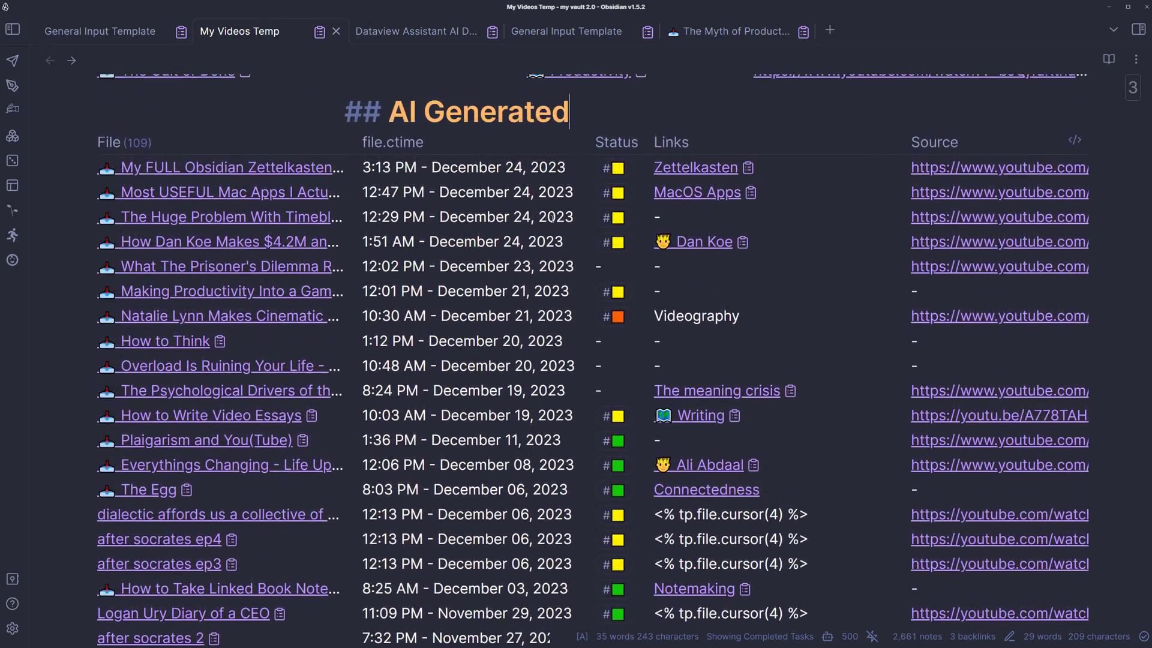
{"action": "scroll", "coordinate": [162, 298], "scroll_direction": "down", "scroll_amount": 9}
{"action": "scroll", "coordinate": [162, 298], "scroll_direction": "down", "scroll_amount": 20}
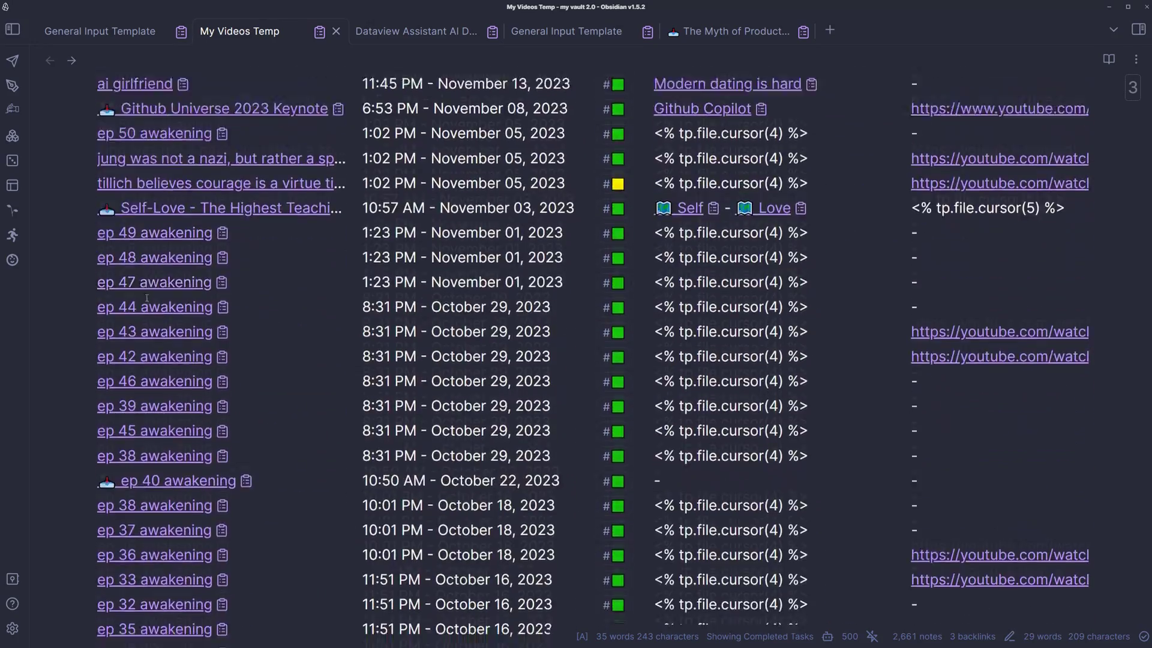
{"action": "scroll", "coordinate": [61, 277], "scroll_direction": "down", "scroll_amount": 12}
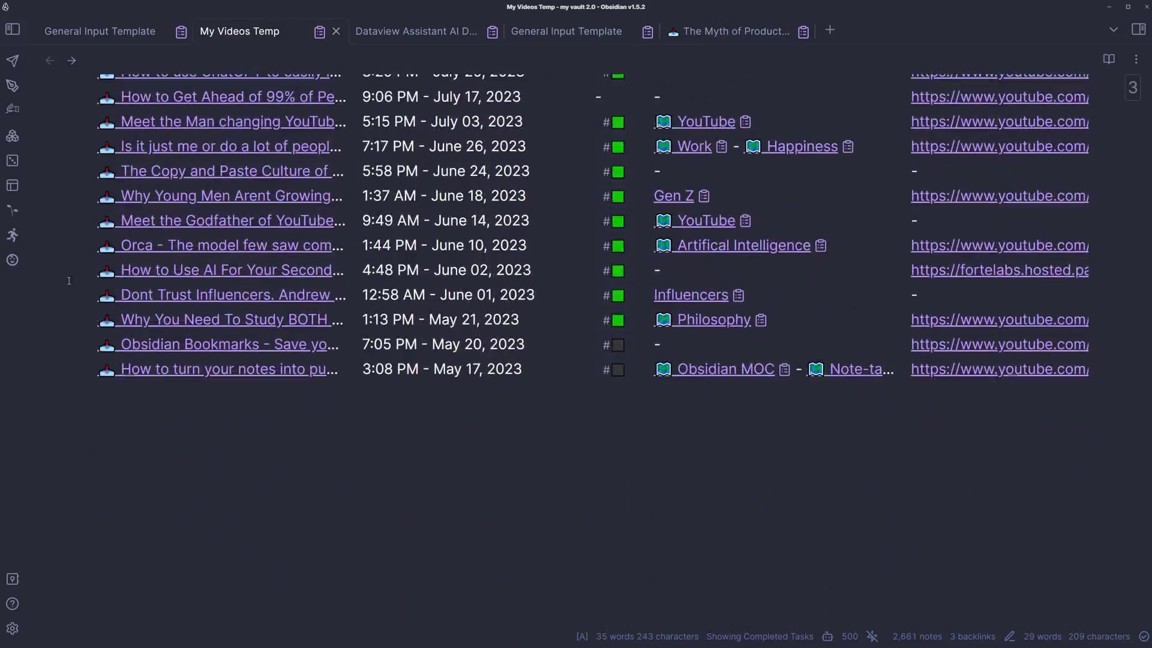
{"action": "scroll", "coordinate": [69, 281], "scroll_direction": "up", "scroll_amount": 20}
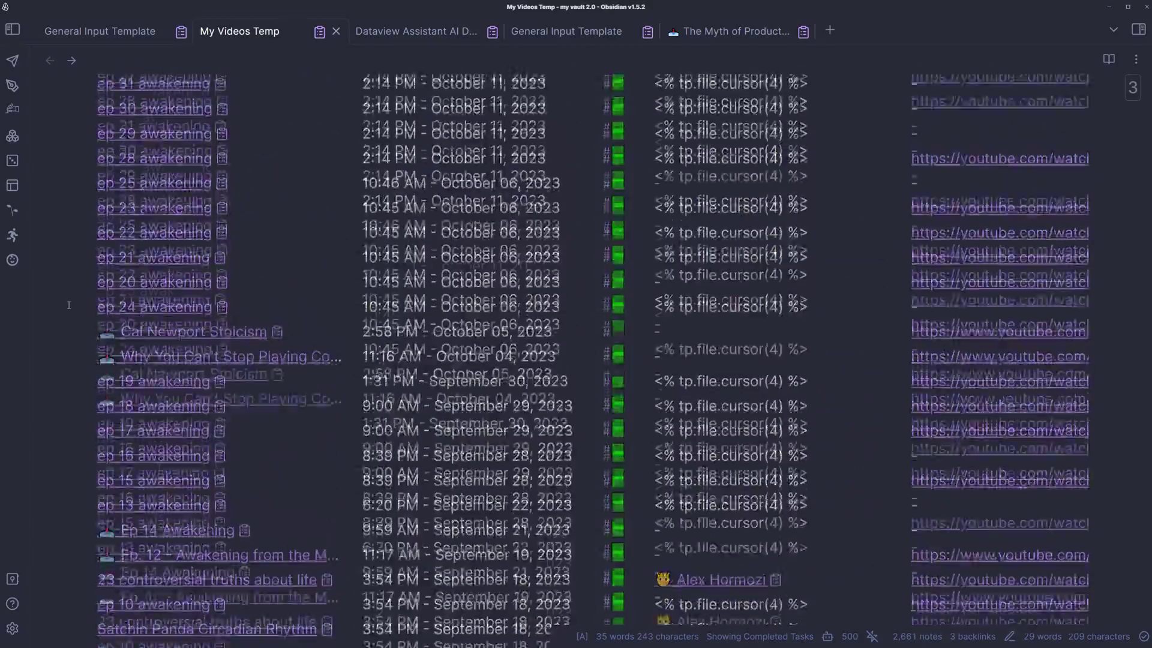
{"action": "scroll", "coordinate": [69, 305], "scroll_direction": "up", "scroll_amount": 15}
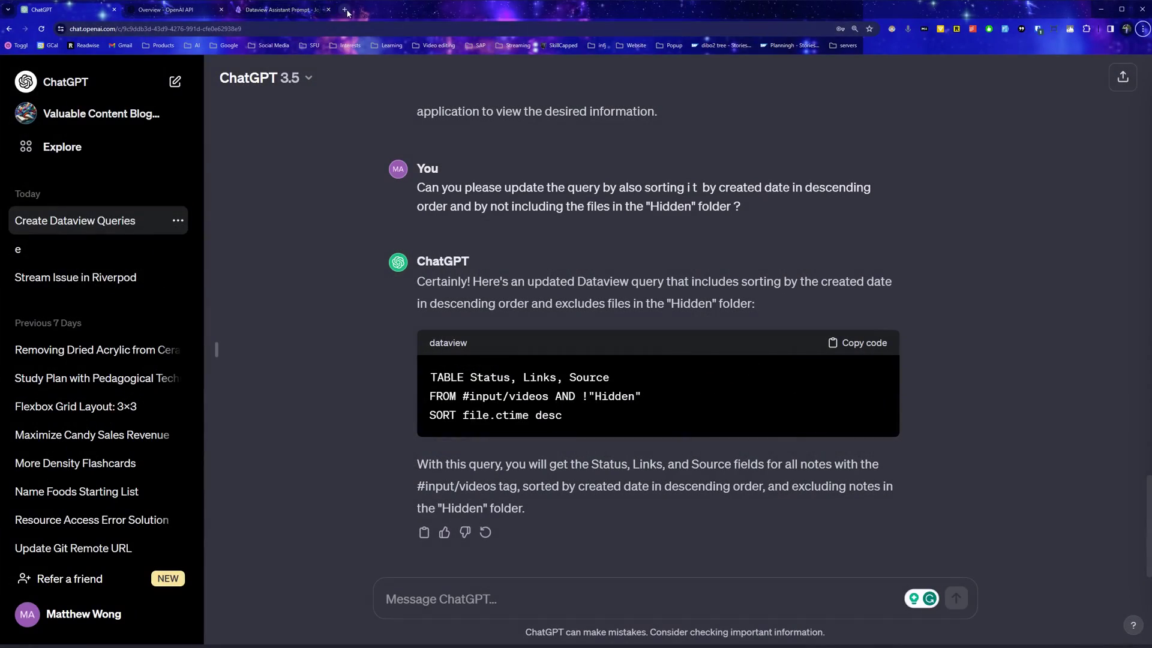
{"action": "left_click", "coordinate": [345, 10]}
Search 'dataview documentation', open the official Dataview docs zoomed in, and expand Query Language Reference
{"action": "type", "text": "dataview"}
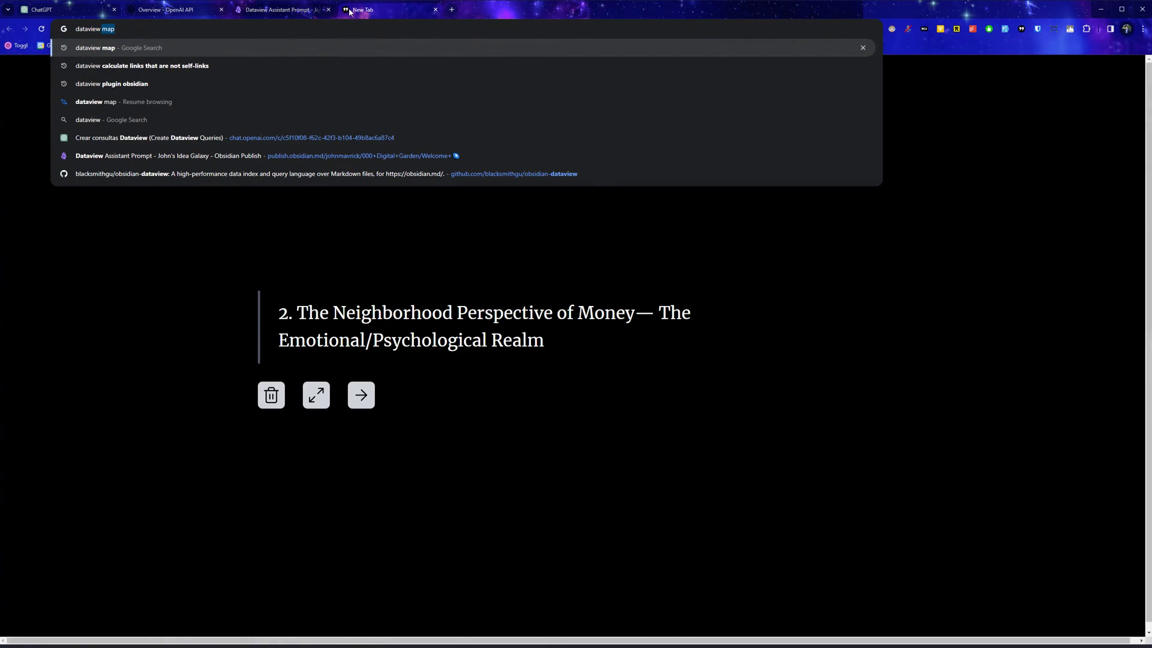
{"action": "type", "text": " documentation"}
{"action": "key", "text": "Return"}
{"action": "left_click", "coordinate": [137, 178]}
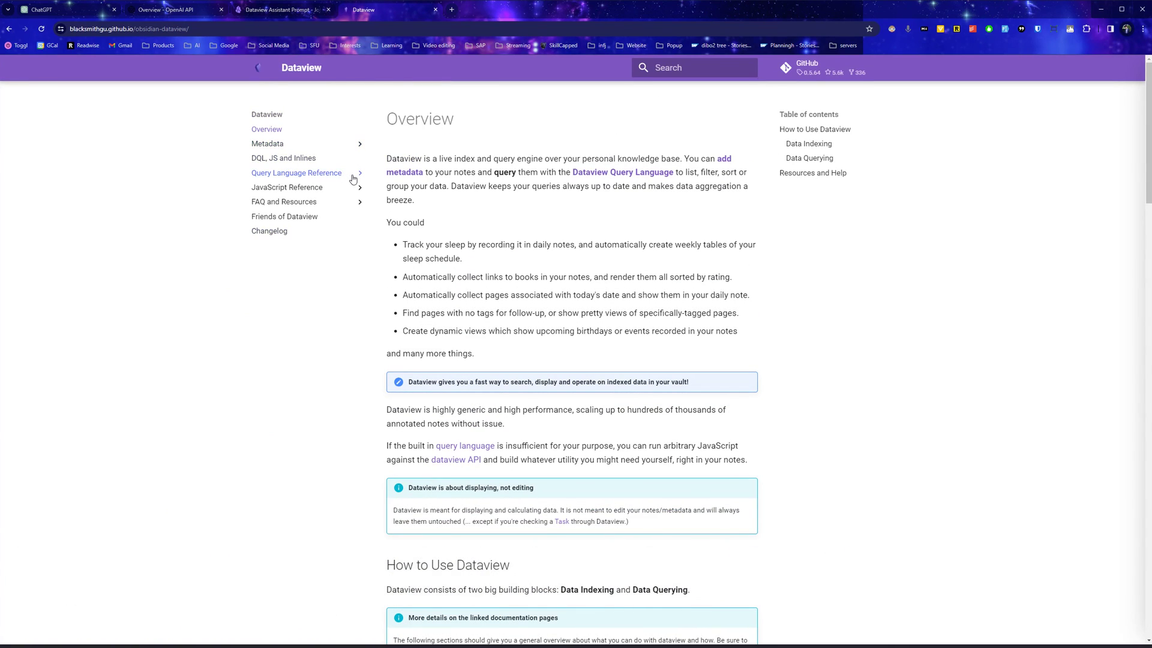
{"action": "key", "text": "ctrl+plus"}
{"action": "key", "text": "ctrl+plus"}
{"action": "left_click", "coordinate": [307, 204]}
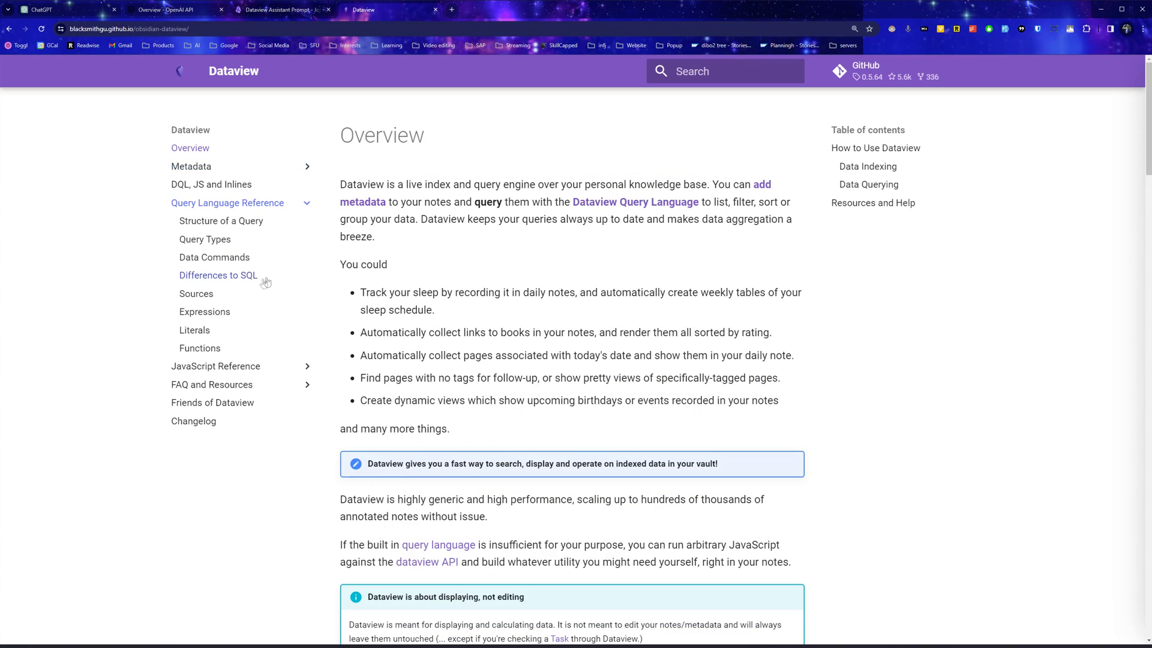
Read through the Functions and Expressions reference pages
{"action": "left_click", "coordinate": [239, 349]}
{"action": "scroll", "coordinate": [418, 257], "scroll_direction": "down", "scroll_amount": 6}
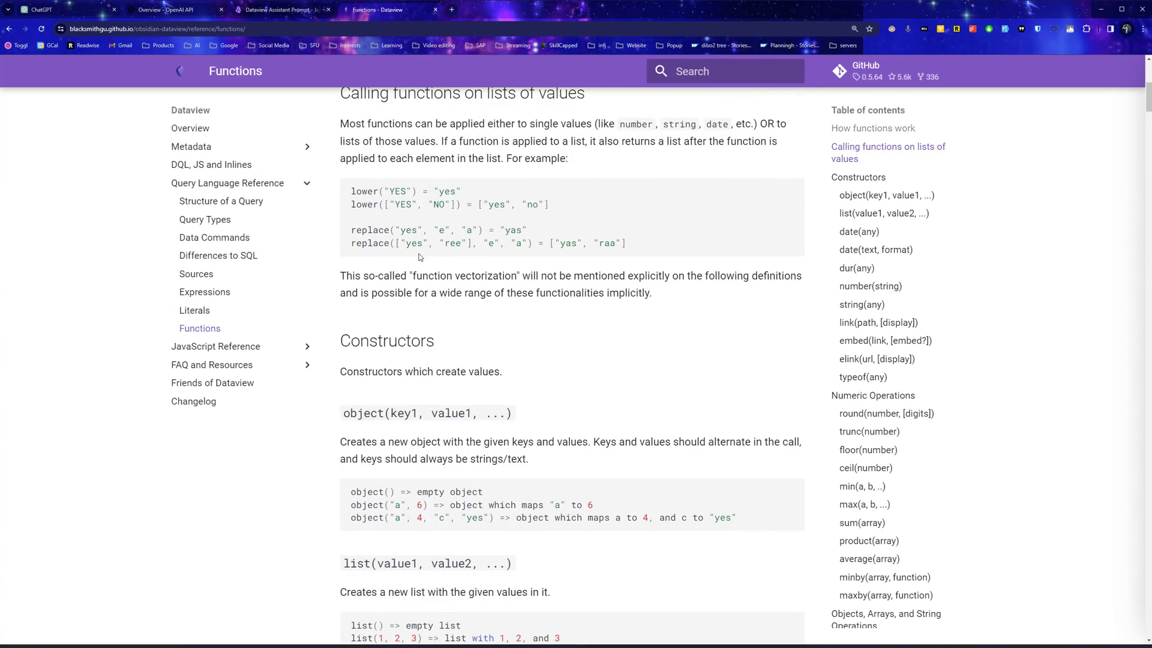
{"action": "scroll", "coordinate": [420, 257], "scroll_direction": "down", "scroll_amount": 2}
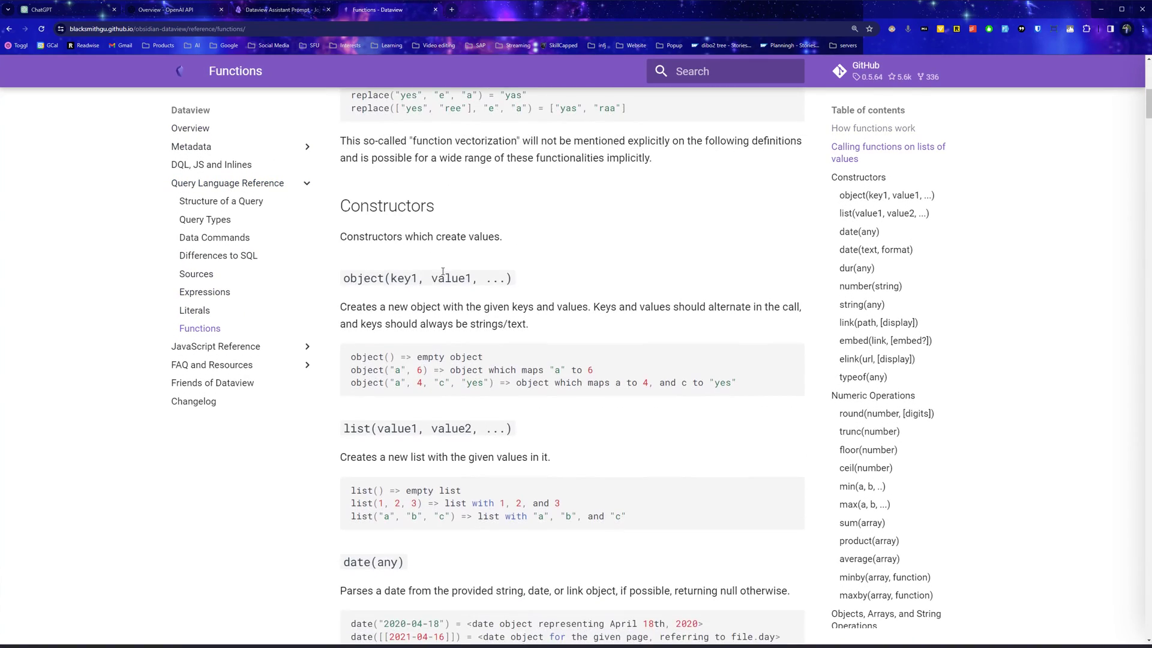
{"action": "scroll", "coordinate": [443, 272], "scroll_direction": "down", "scroll_amount": 10}
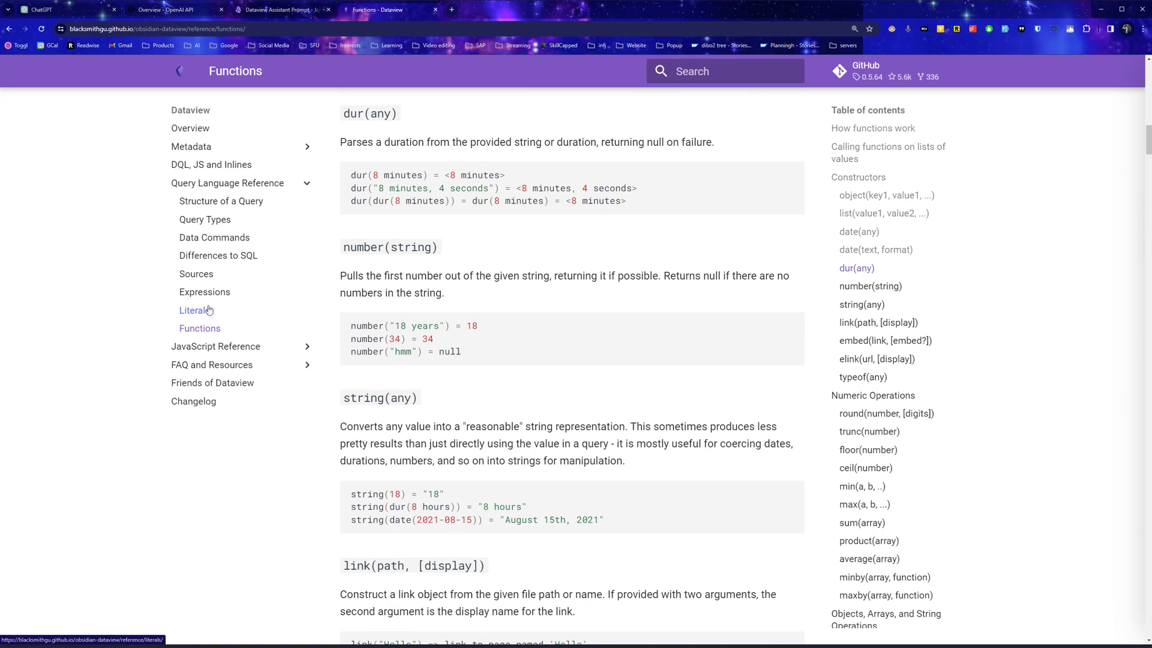
{"action": "left_click", "coordinate": [204, 292]}
{"action": "scroll", "coordinate": [384, 312], "scroll_direction": "down", "scroll_amount": 5}
{"action": "scroll", "coordinate": [384, 312], "scroll_direction": "up", "scroll_amount": 3}
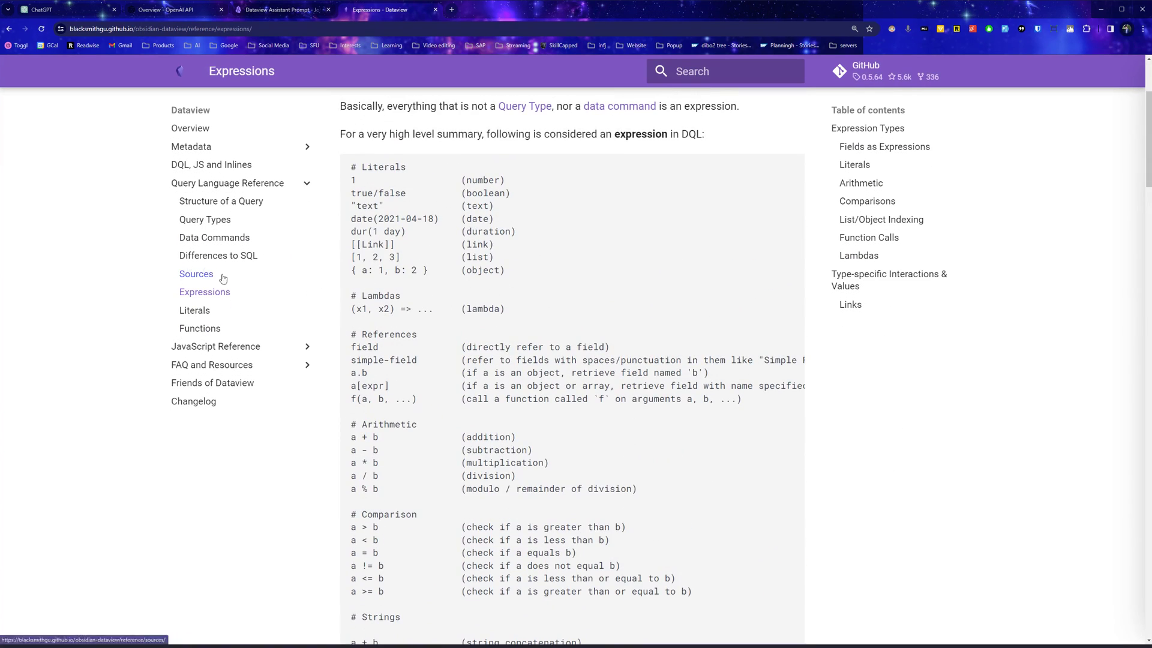
Read the Data Commands page covering SORT, GROUP BY, FLATTEN and LIMIT
{"action": "left_click", "coordinate": [230, 257]}
{"action": "scroll", "coordinate": [368, 369], "scroll_direction": "down", "scroll_amount": 4}
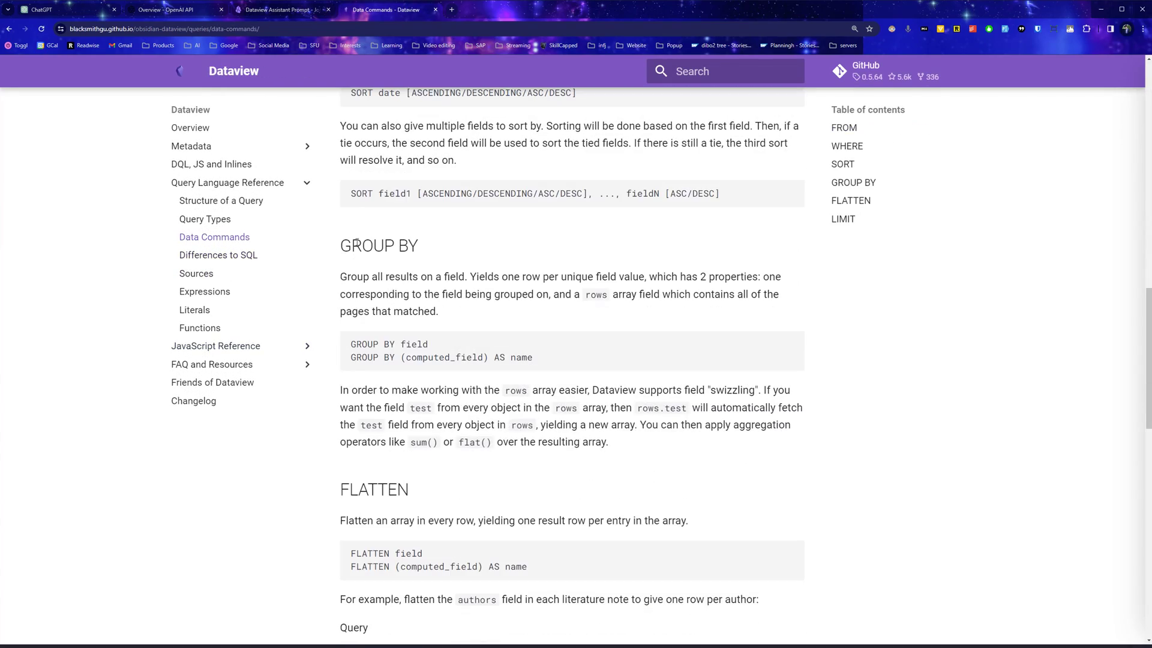
{"action": "scroll", "coordinate": [357, 242], "scroll_direction": "down", "scroll_amount": 15}
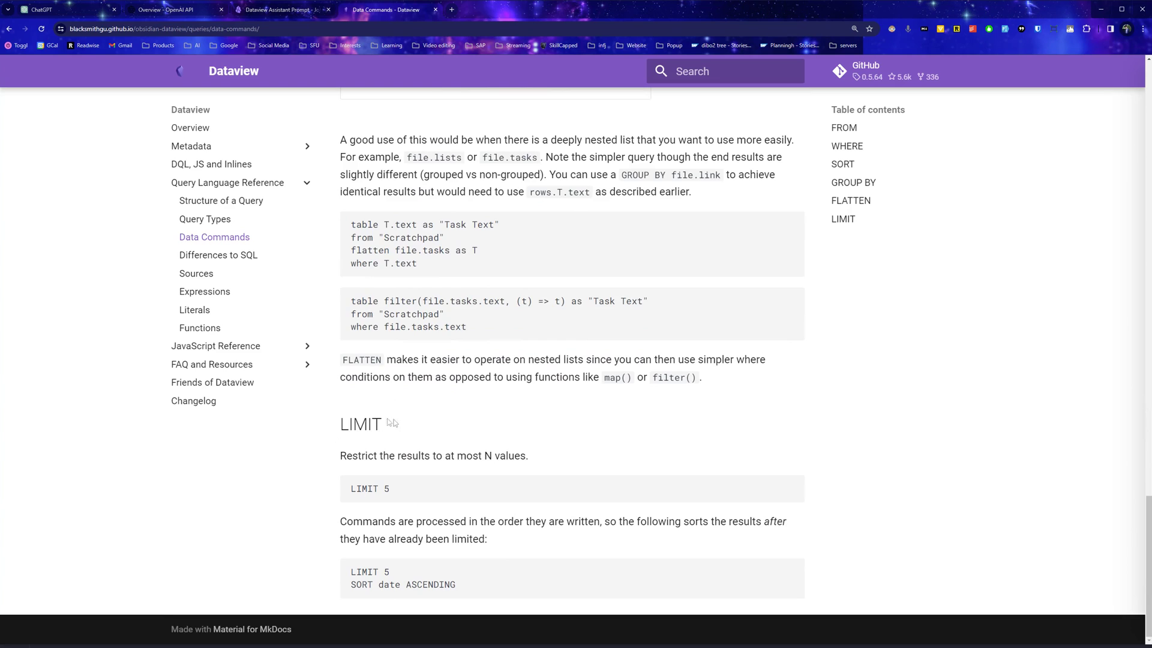
{"action": "scroll", "coordinate": [391, 423], "scroll_direction": "up", "scroll_amount": 20}
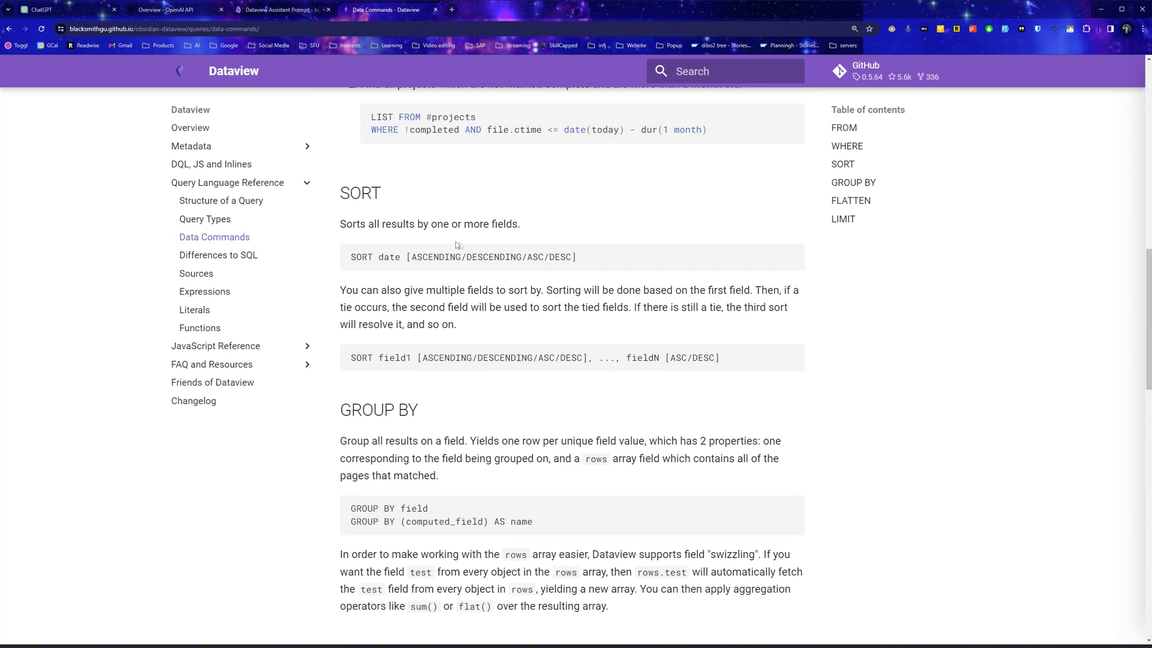
Look over the published Dataview Assistant Prompt, then return to the ChatGPT chat
{"action": "left_click", "coordinate": [267, 10]}
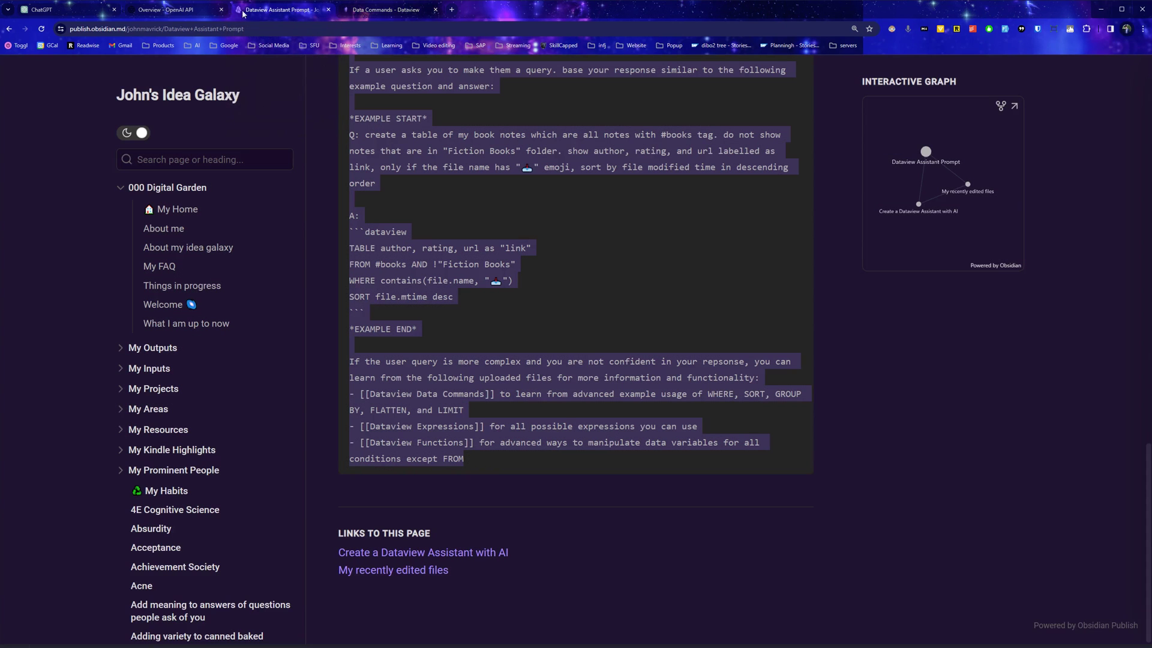
{"action": "key", "text": "ctrl+Tab"}
{"action": "key", "text": "ctrl+Tab"}
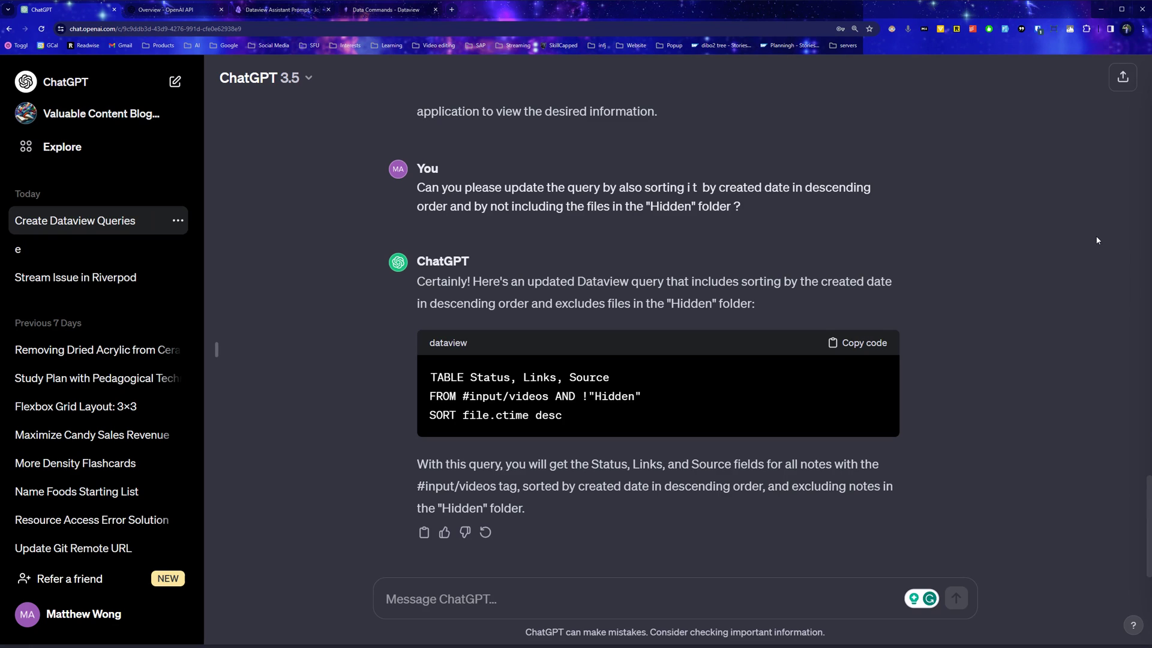
Scroll back to the earlier example prompt in ChatGPT, then return to Obsidian
{"action": "scroll", "coordinate": [725, 348], "scroll_direction": "up", "scroll_amount": 10}
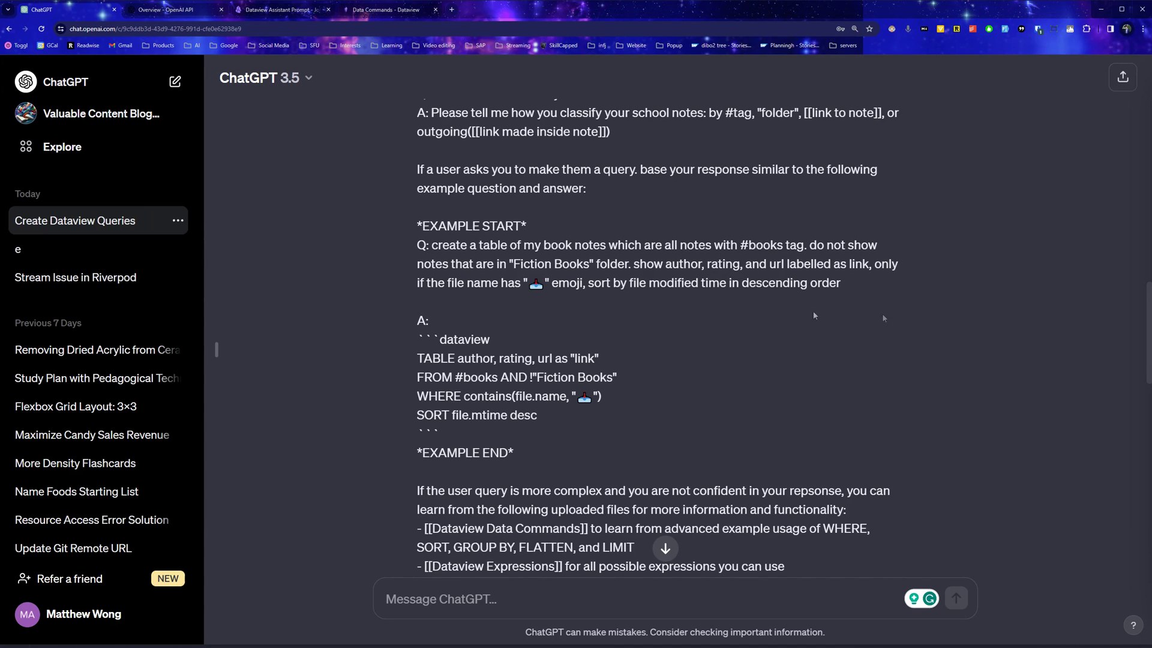
{"action": "key", "text": "alt+Tab"}
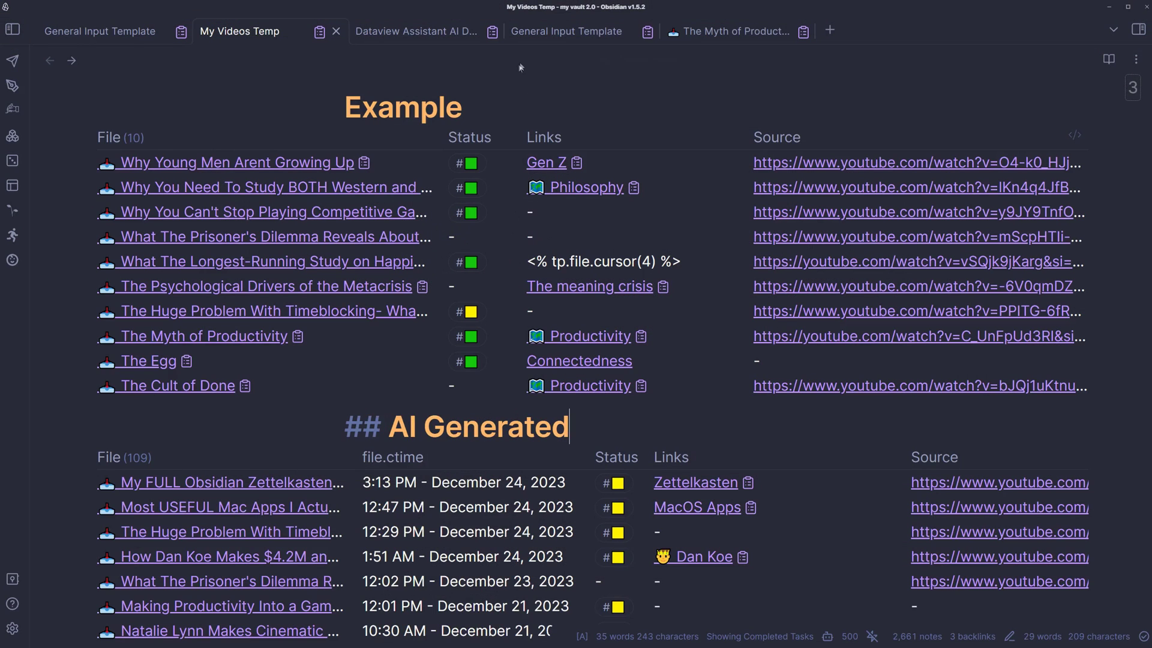
From the Dataview Assistant AI Demo note, open and scroll through the Dataview Functions note
{"action": "left_click", "coordinate": [426, 33]}
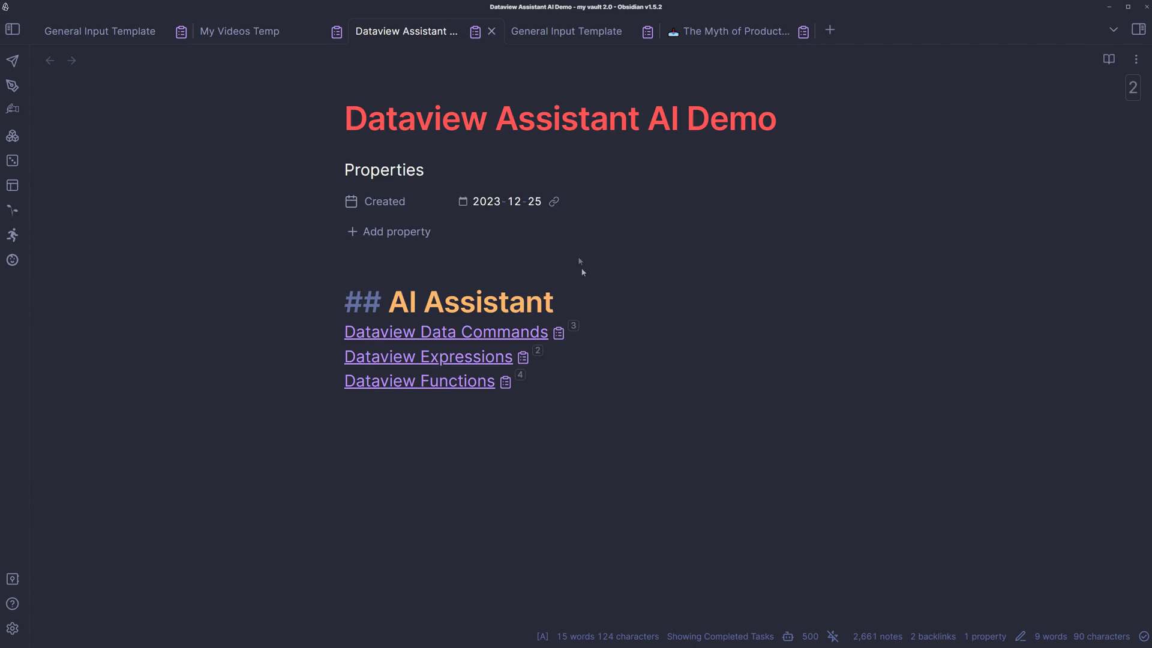
{"action": "key", "text": "Up"}
{"action": "key", "text": "Up"}
{"action": "key", "text": "Up"}
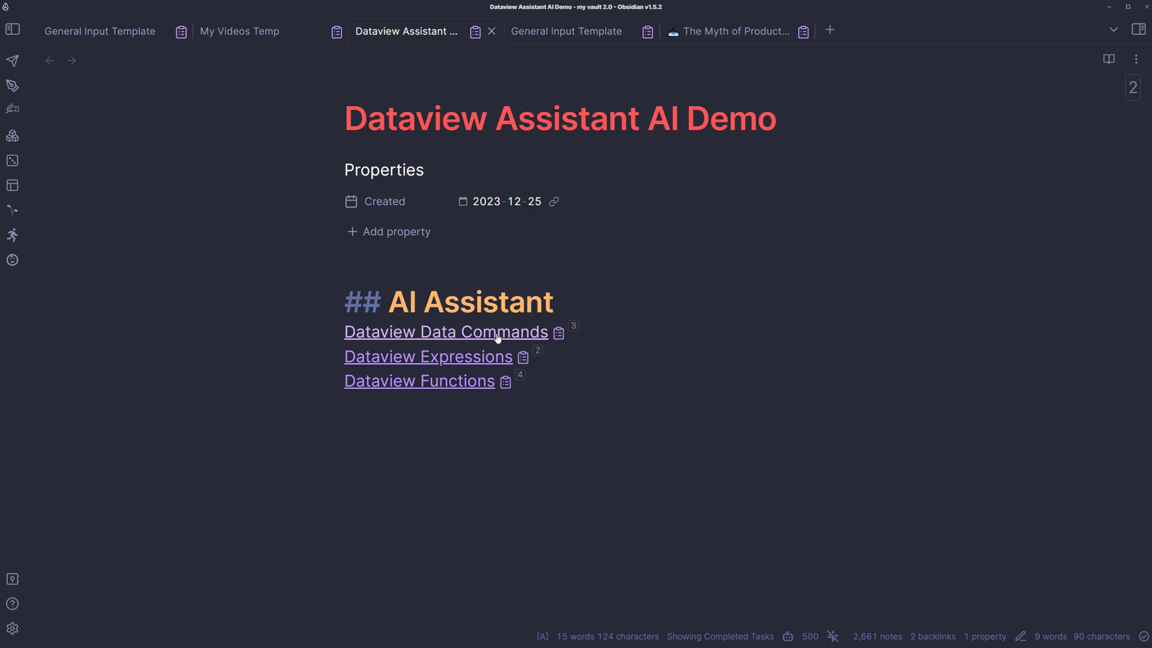
{"action": "left_click", "coordinate": [455, 384]}
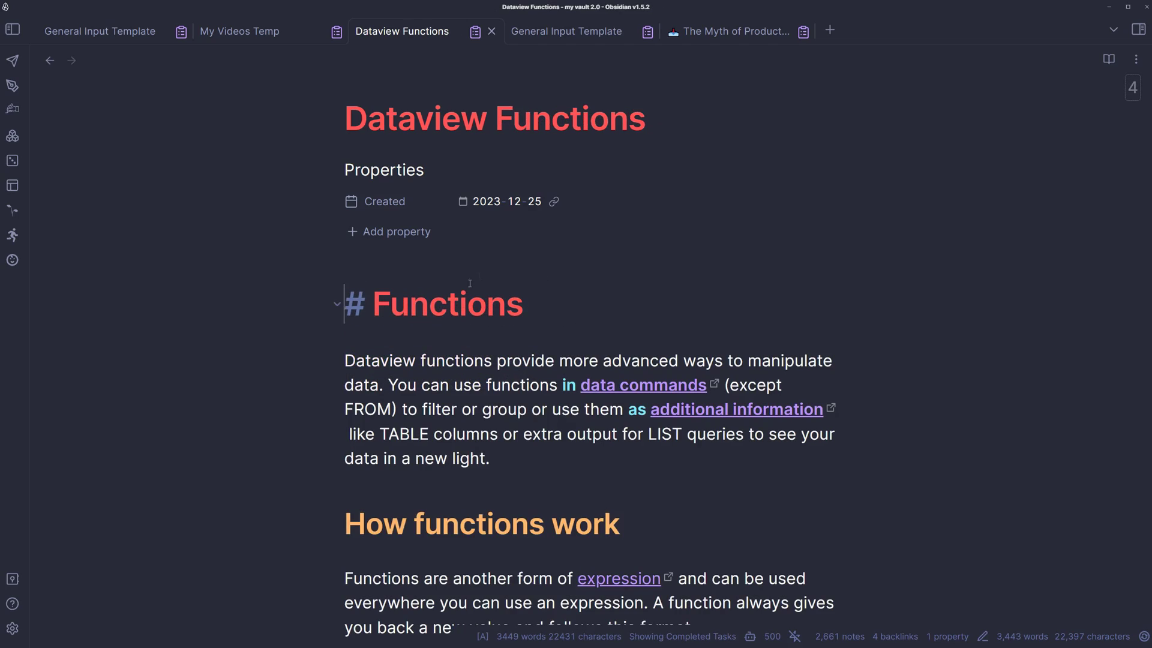
{"action": "scroll", "coordinate": [503, 299], "scroll_direction": "down", "scroll_amount": 3}
{"action": "scroll", "coordinate": [503, 300], "scroll_direction": "up", "scroll_amount": 2}
{"action": "scroll", "coordinate": [456, 303], "scroll_direction": "down", "scroll_amount": 12}
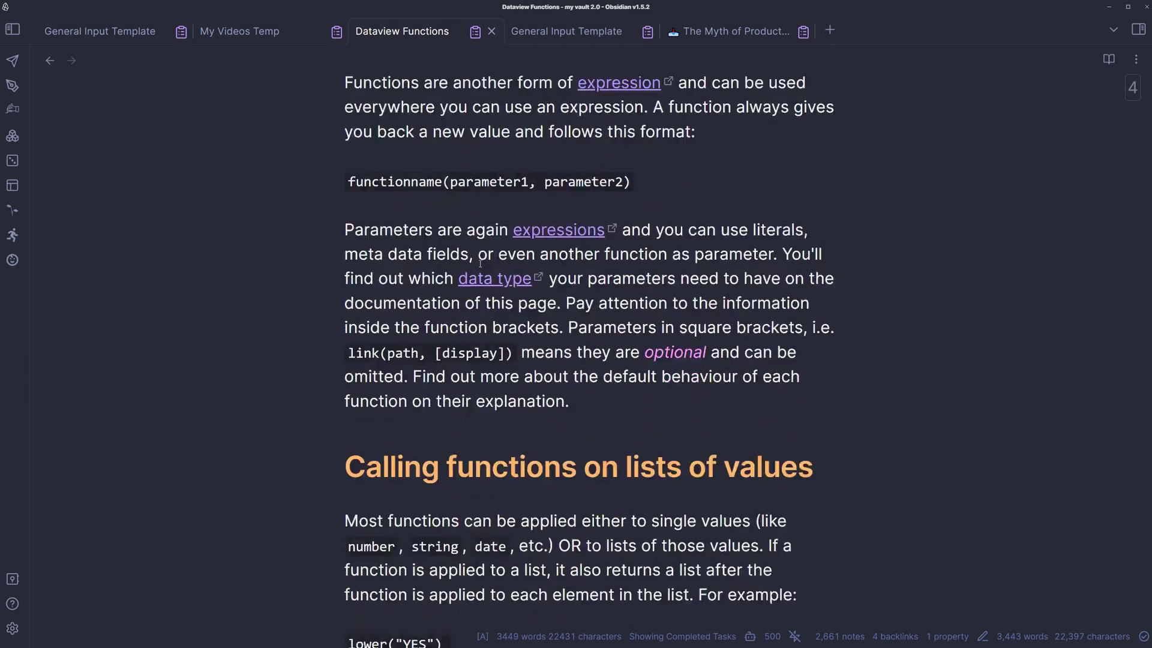
{"action": "scroll", "coordinate": [444, 304], "scroll_direction": "down", "scroll_amount": 2}
{"action": "scroll", "coordinate": [443, 304], "scroll_direction": "up", "scroll_amount": 2}
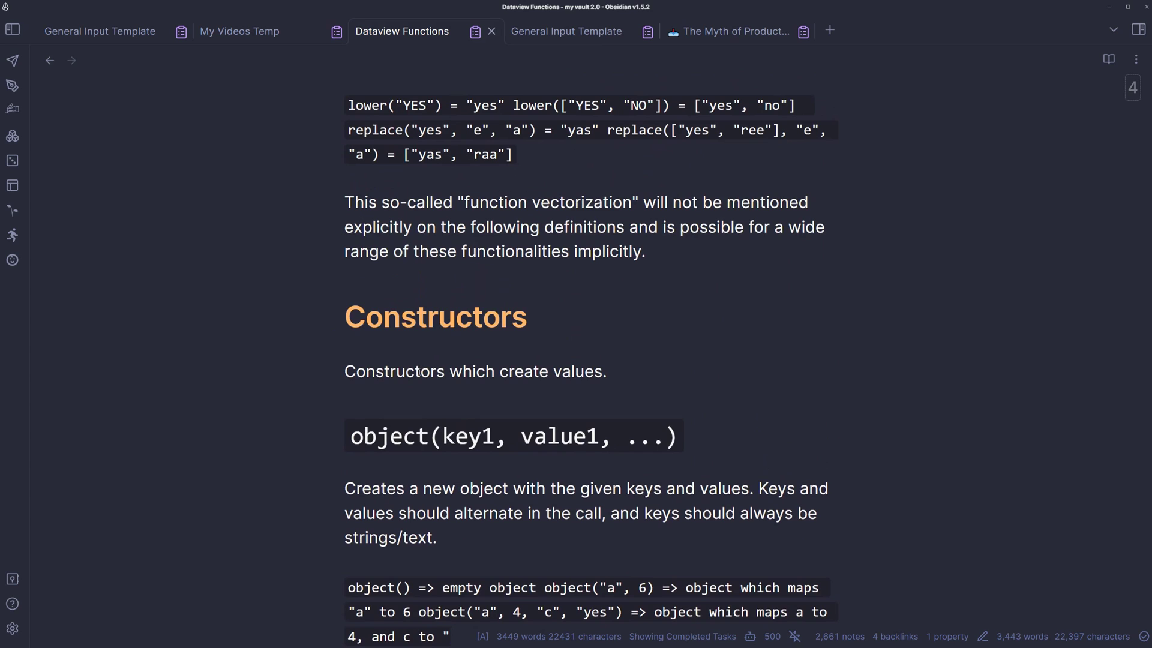
{"action": "left_click", "coordinate": [688, 438]}
Go back and browse the Dataview Expressions and Data Commands notes
{"action": "key", "text": "ctrl+alt+Left"}
{"action": "left_click", "coordinate": [417, 157]}
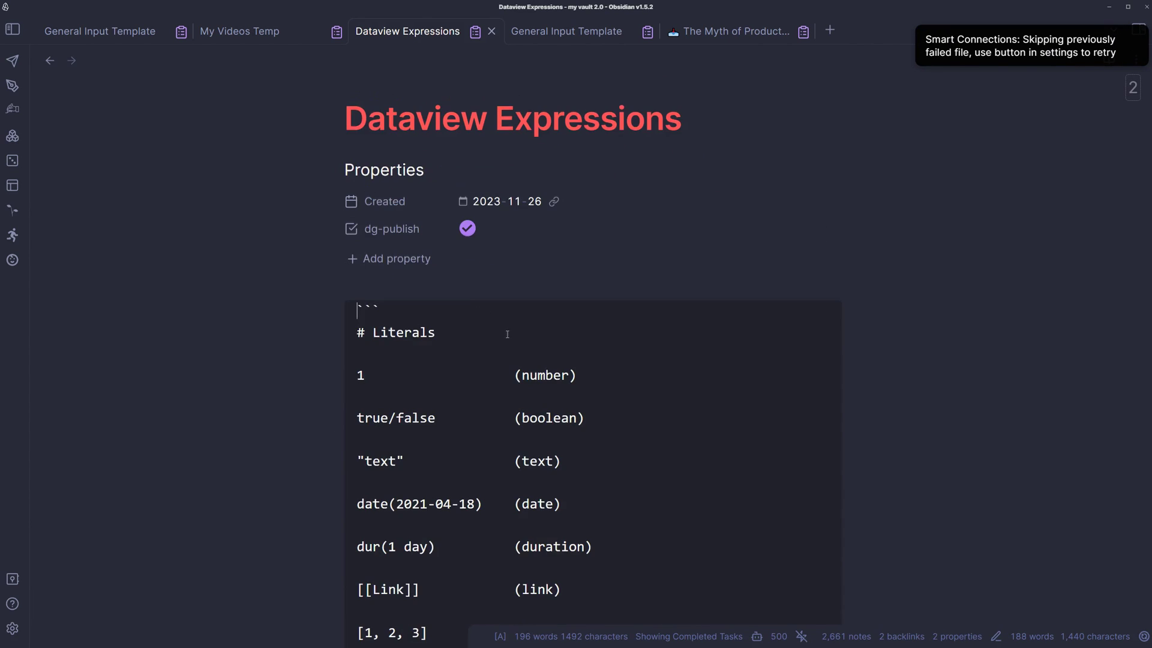
{"action": "scroll", "coordinate": [486, 327], "scroll_direction": "down", "scroll_amount": 10}
{"action": "key", "text": "ctrl+alt+Left"}
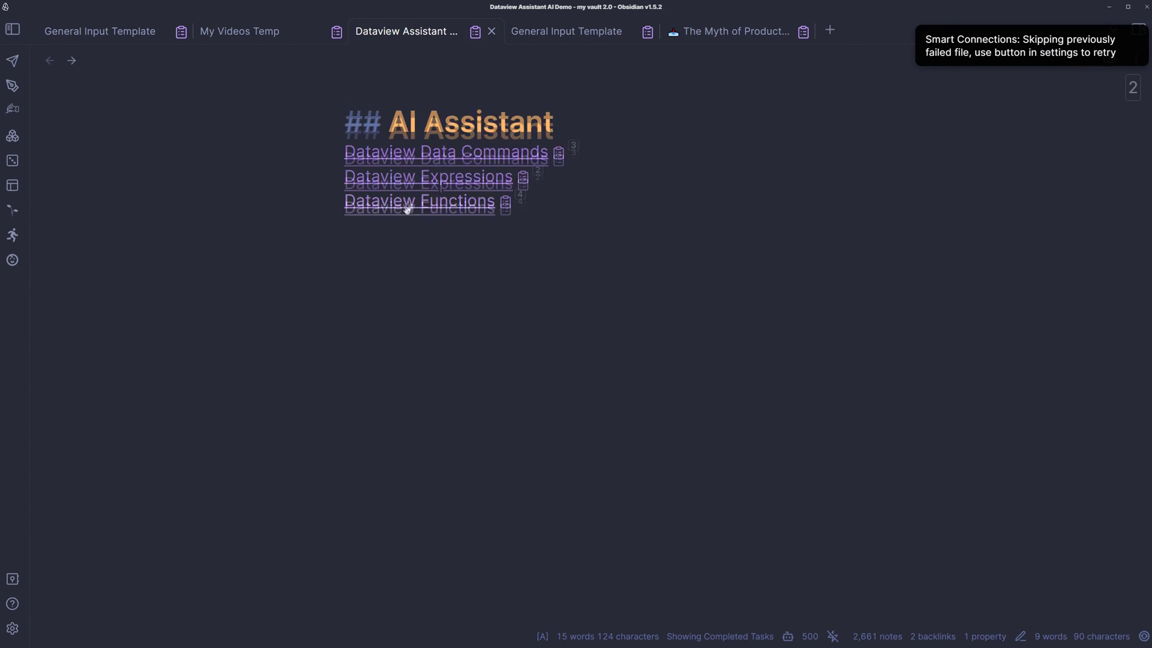
{"action": "left_click", "coordinate": [422, 177]}
{"action": "scroll", "coordinate": [486, 271], "scroll_direction": "down", "scroll_amount": 5}
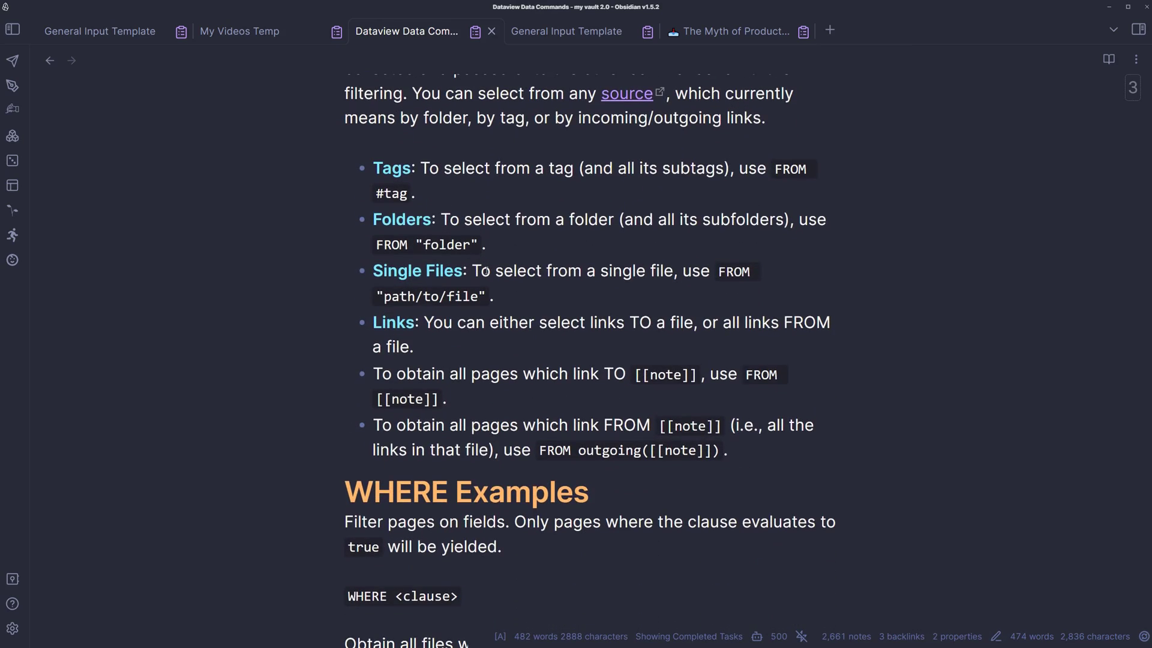
{"action": "scroll", "coordinate": [486, 272], "scroll_direction": "down", "scroll_amount": 8}
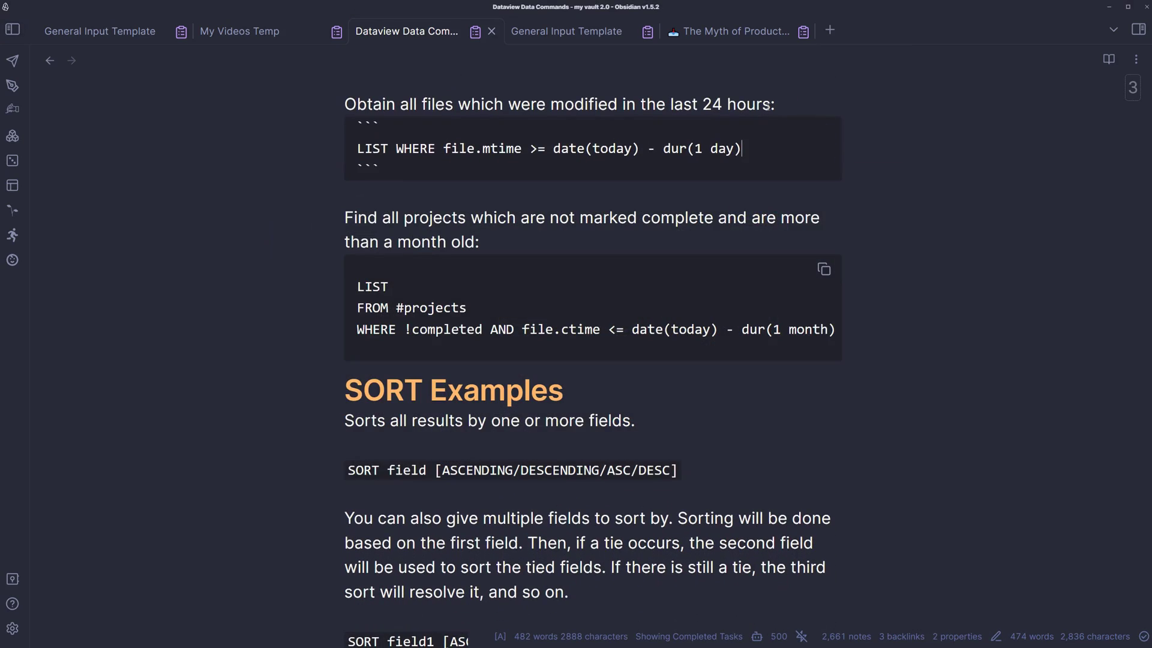
{"action": "left_click", "coordinate": [780, 104]}
On platform.openai.com, start creating a new assistant and click into its Name and Instructions fields
{"action": "key", "text": "alt+Tab"}
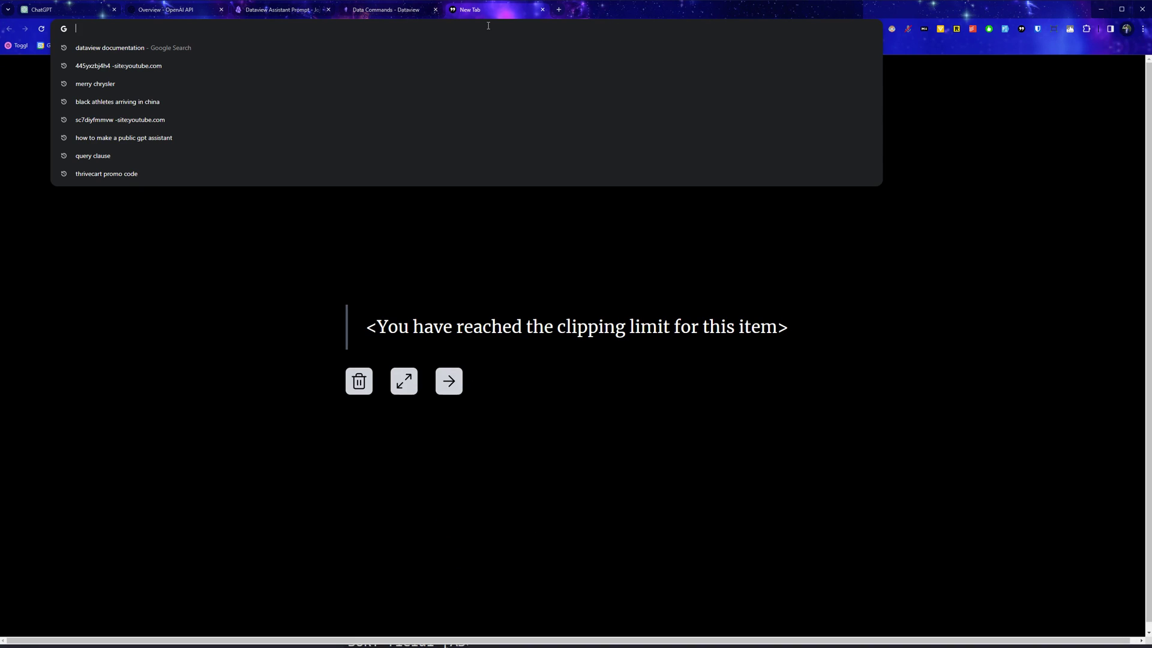
{"action": "type", "text": "platform"}
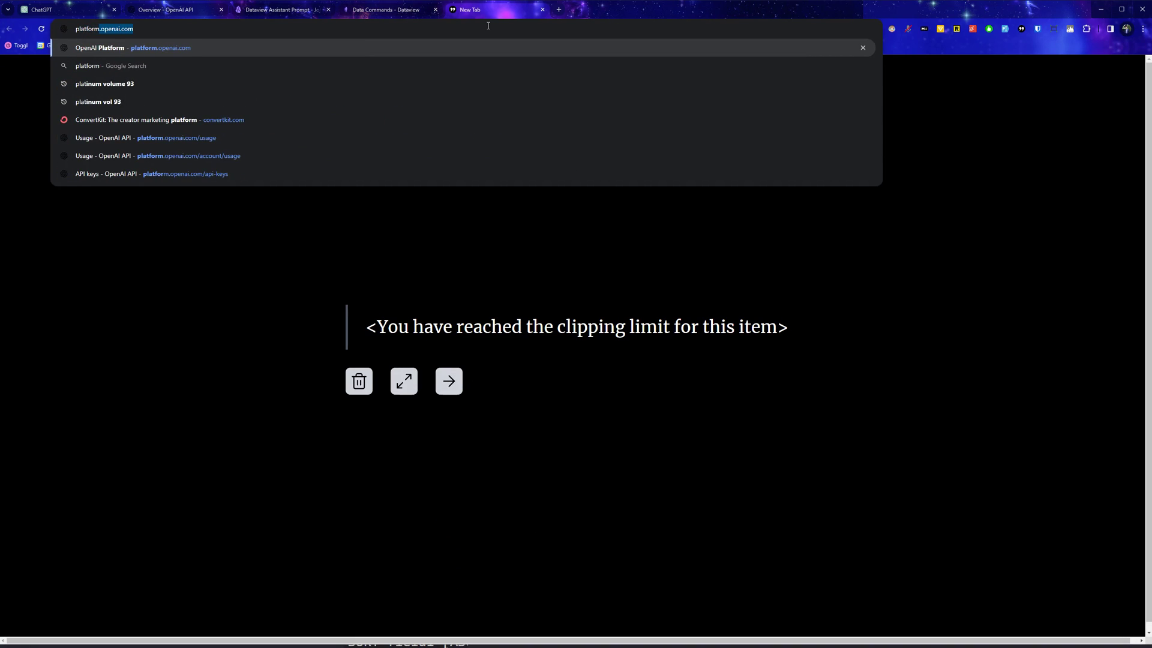
{"action": "key", "text": "Return"}
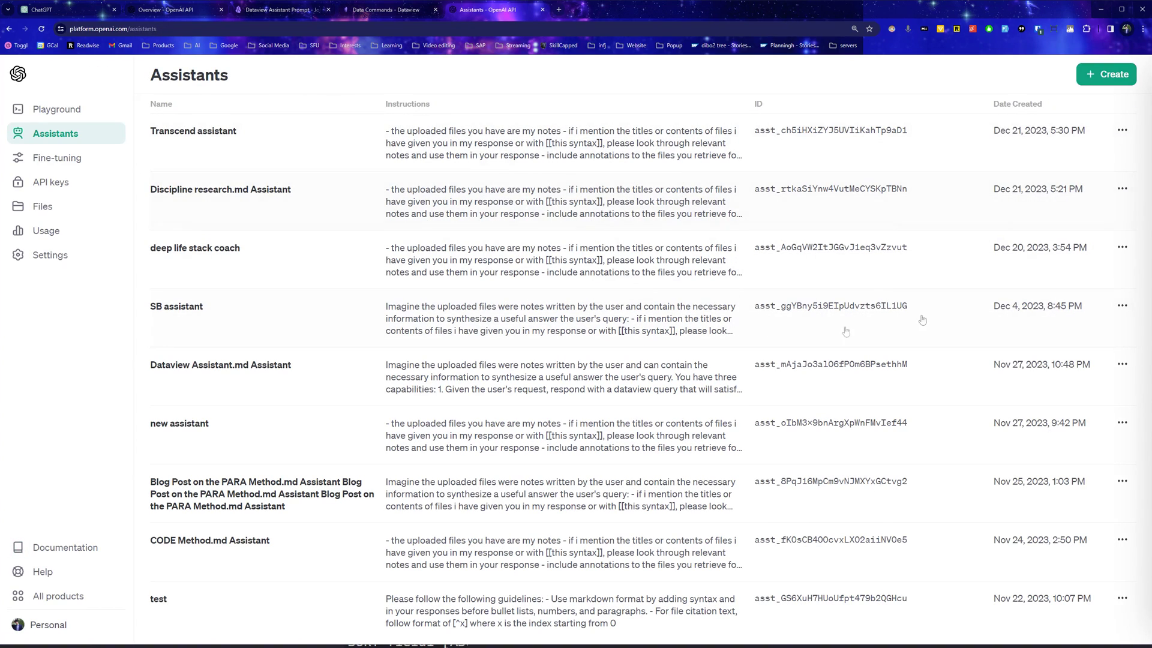
{"action": "left_click", "coordinate": [981, 181]}
{"action": "left_click", "coordinate": [924, 203]}
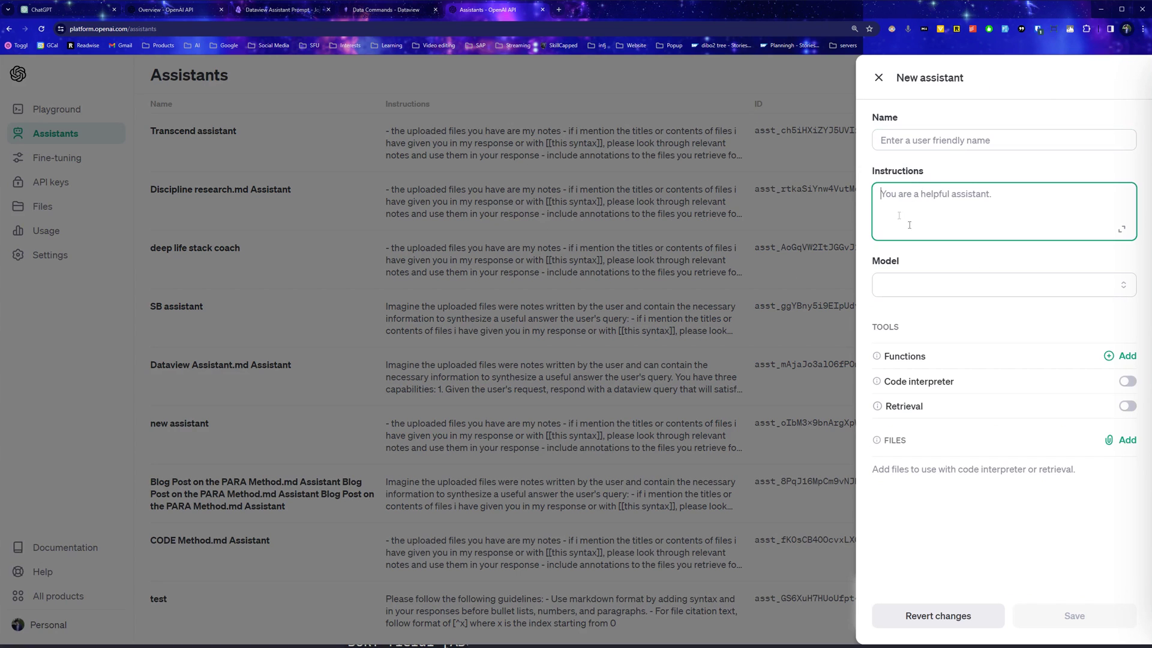
{"action": "left_click", "coordinate": [959, 499]}
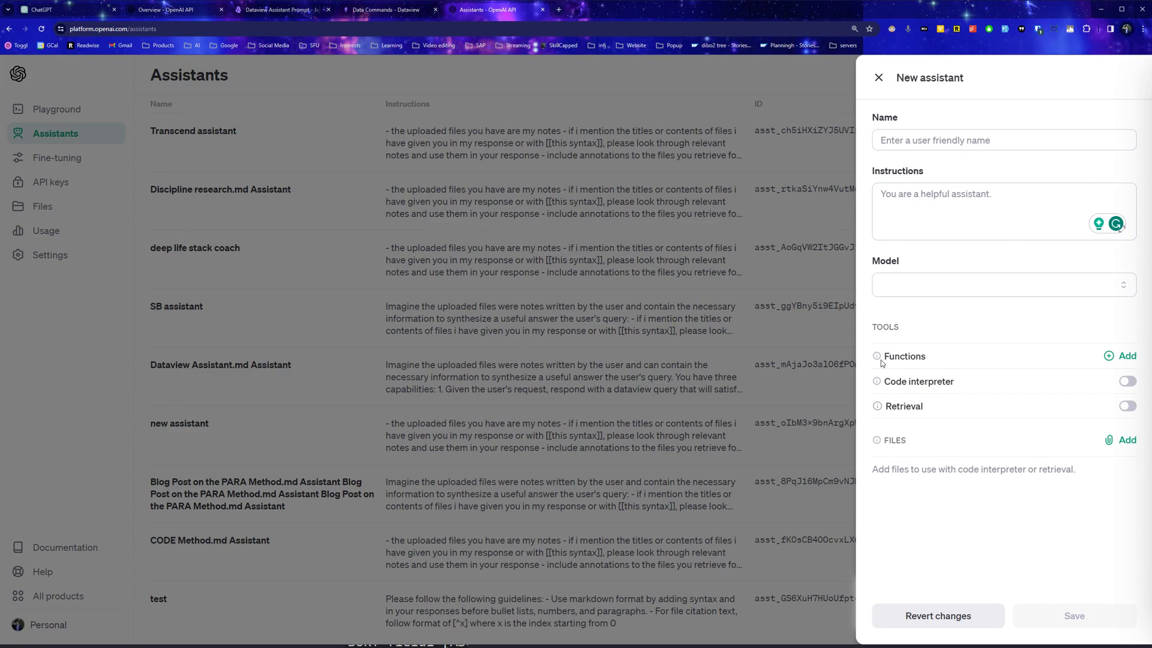
{"action": "mouse_move", "coordinate": [882, 363]}
{"action": "key", "text": "alt+Tab"}
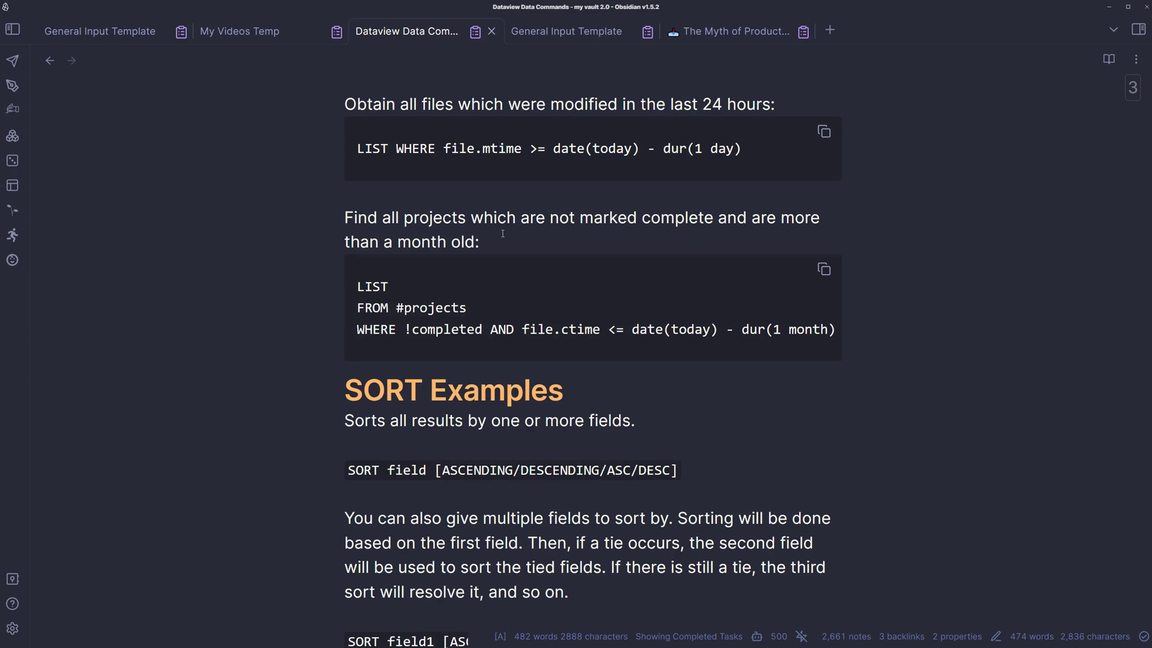
Look up the Intelligence plugin's details in the community plugins browser
{"action": "left_click", "coordinate": [791, 222]}
{"action": "left_click", "coordinate": [12, 628]}
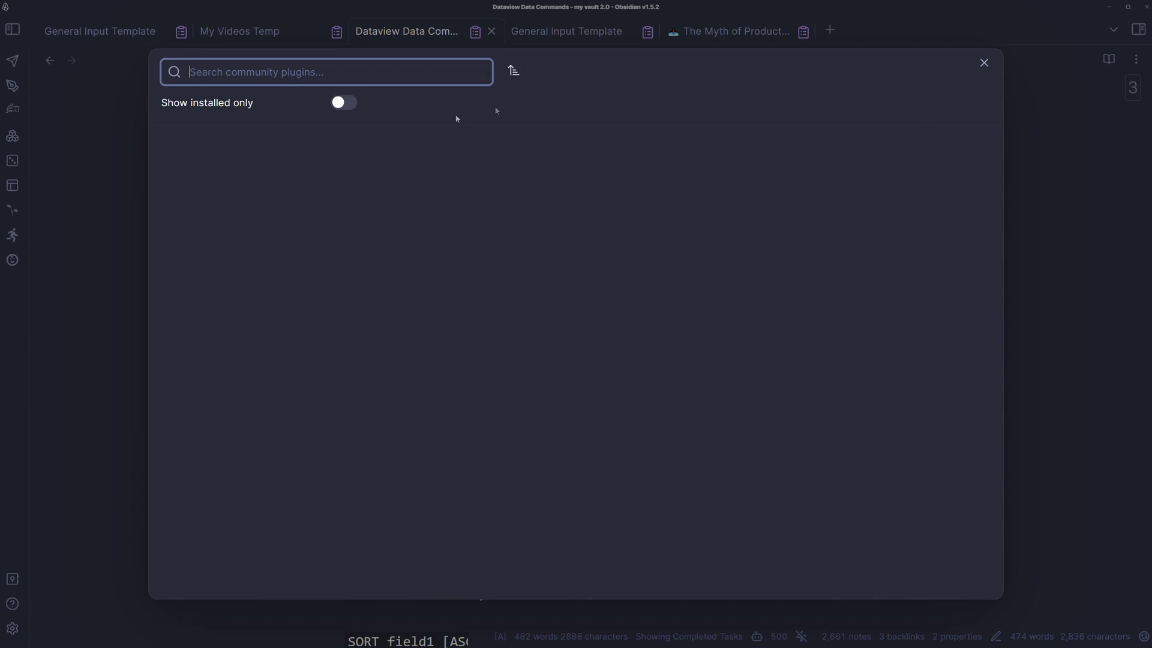
{"action": "type", "text": "intelli"}
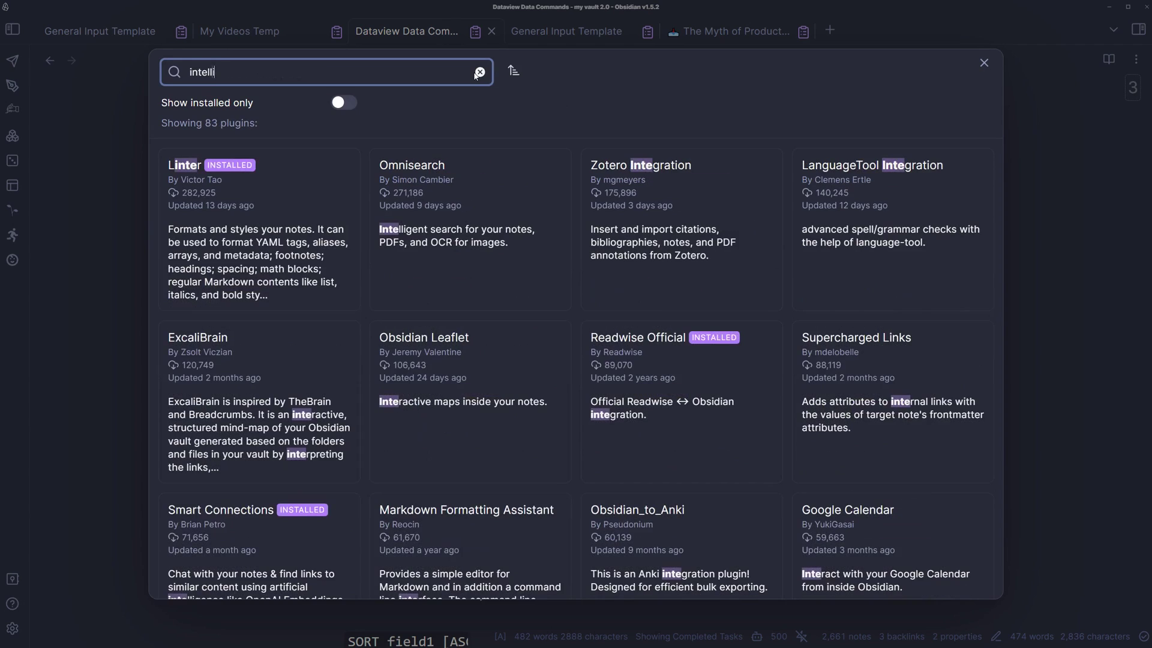
{"action": "type", "text": "gen"}
{"action": "left_click", "coordinate": [639, 384]}
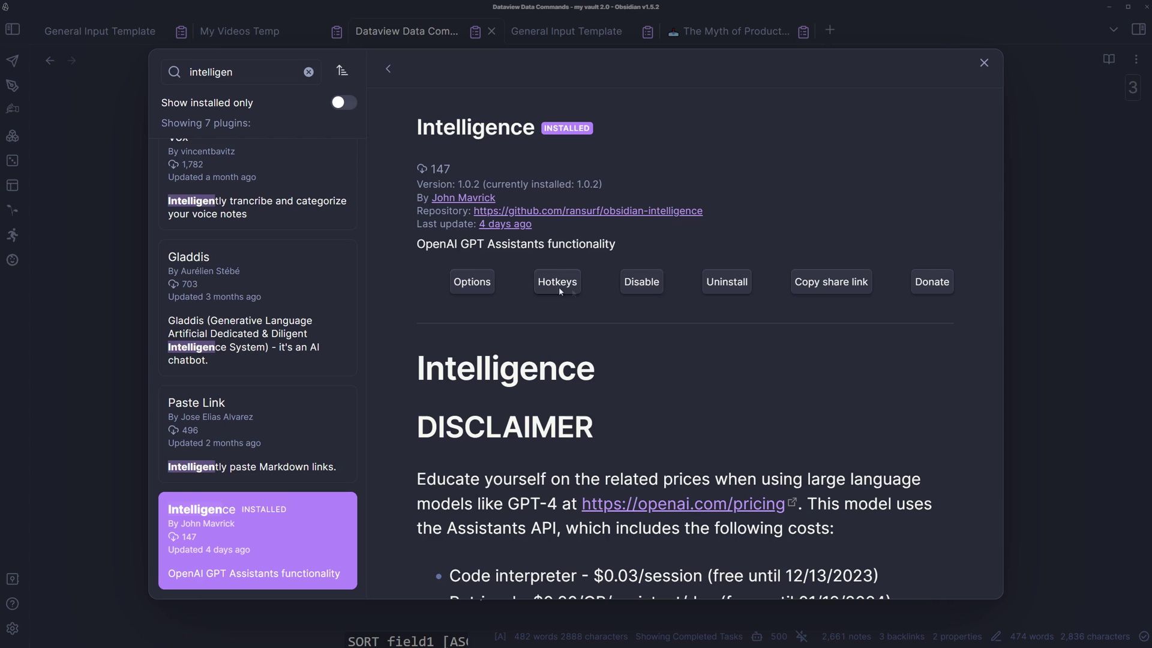
{"action": "scroll", "coordinate": [471, 325], "scroll_direction": "down", "scroll_amount": 3}
{"action": "left_click", "coordinate": [85, 336]}
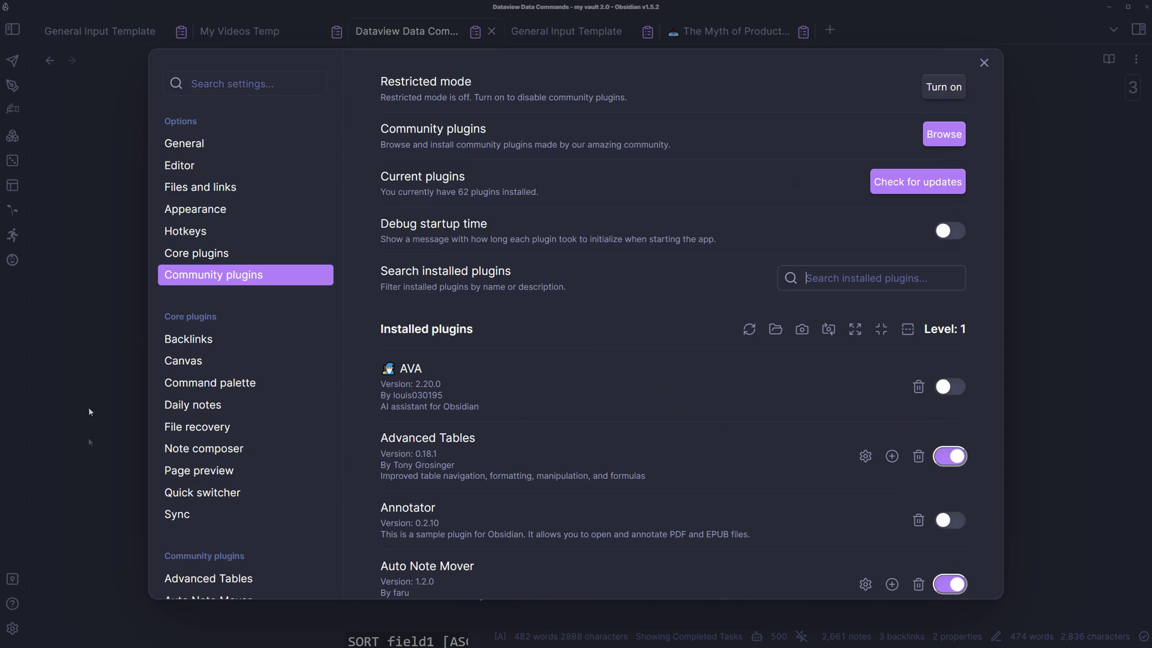
Open the Intelligence plugin settings and follow its link to the OpenAI API keys page
{"action": "scroll", "coordinate": [211, 408], "scroll_direction": "down", "scroll_amount": 15}
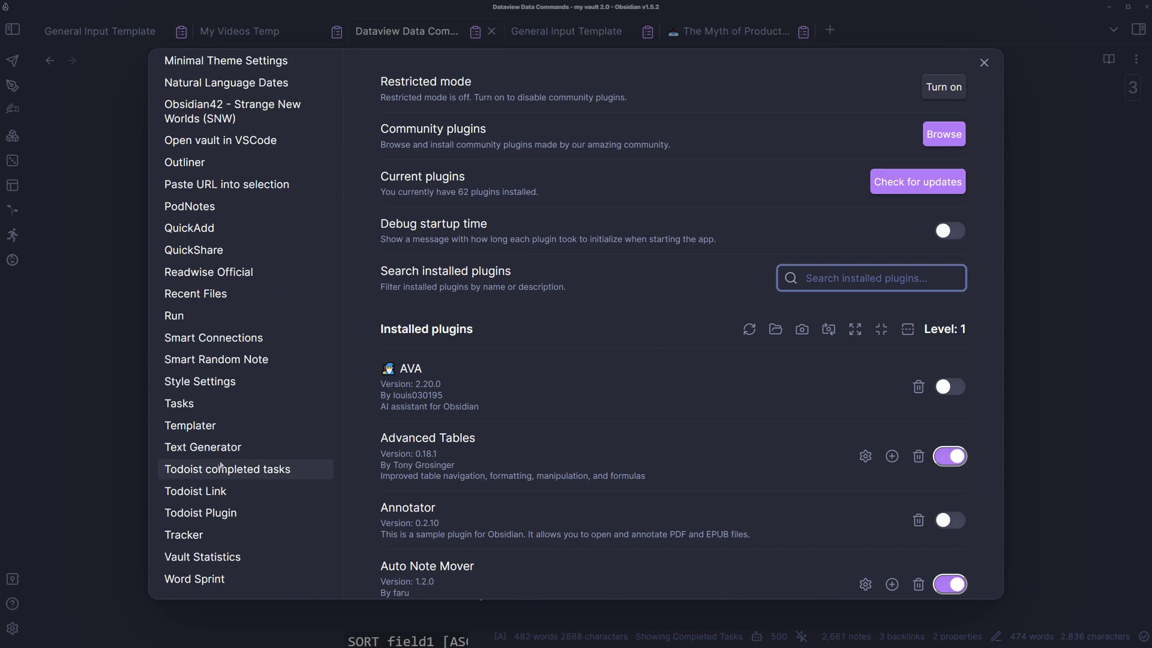
{"action": "scroll", "coordinate": [211, 408], "scroll_direction": "up", "scroll_amount": 5}
{"action": "left_click", "coordinate": [201, 166]}
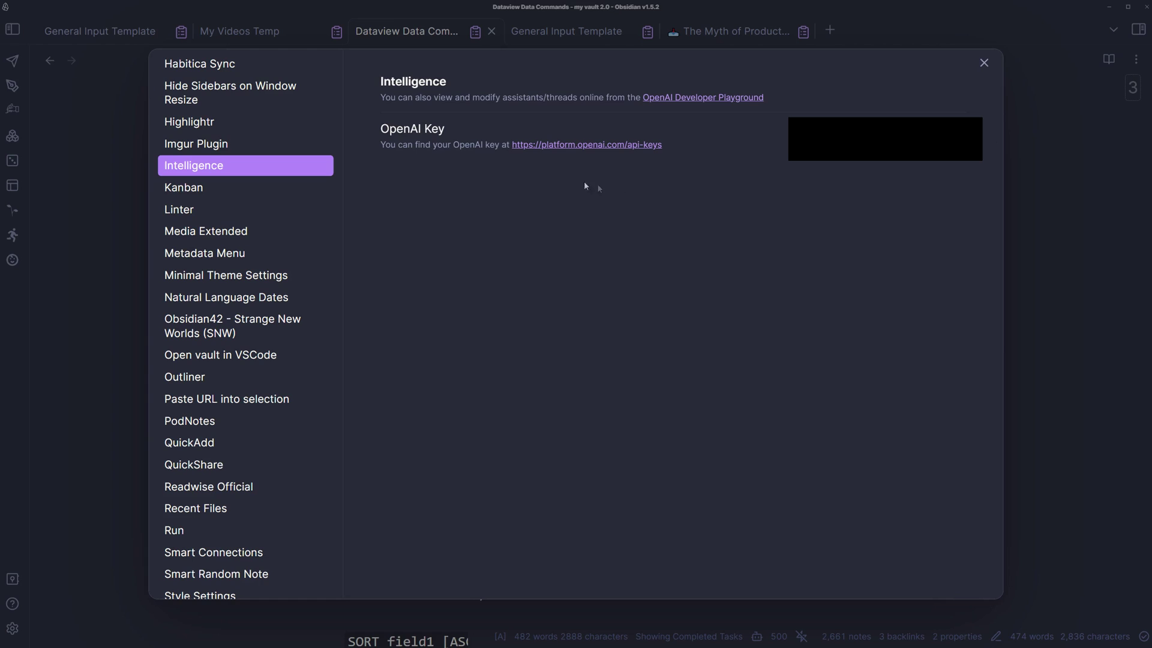
{"action": "left_click", "coordinate": [550, 146]}
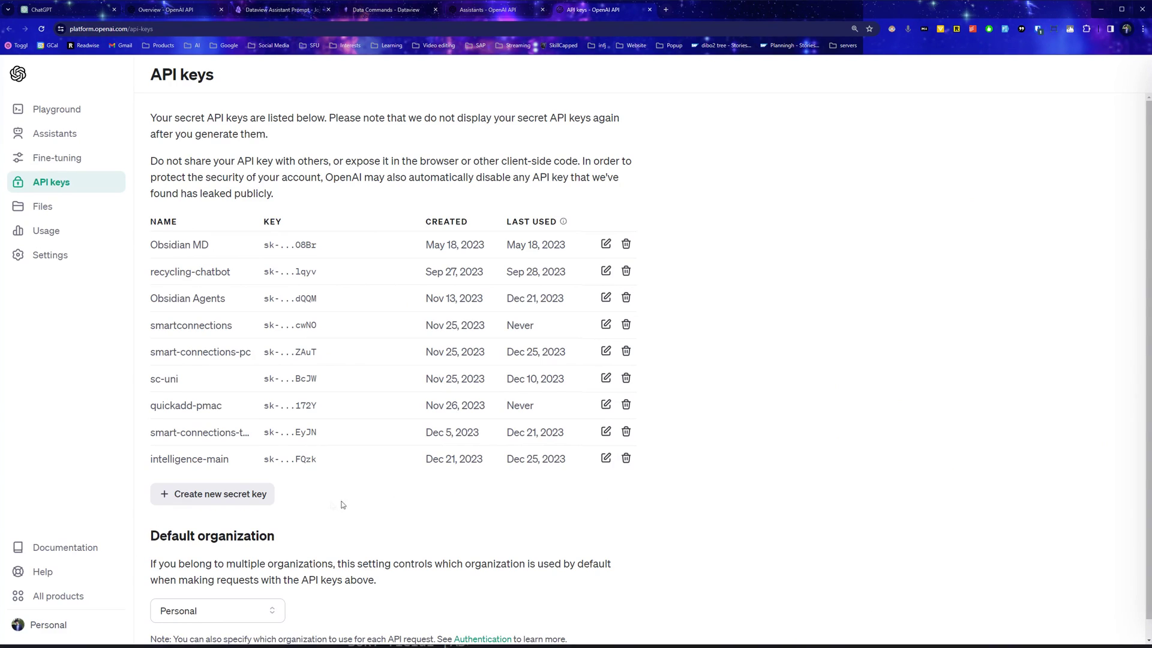
Create a new secret key named 'asdlkjasldkjasd', pass the verification puzzle, and copy the key
{"action": "left_click", "coordinate": [172, 493]}
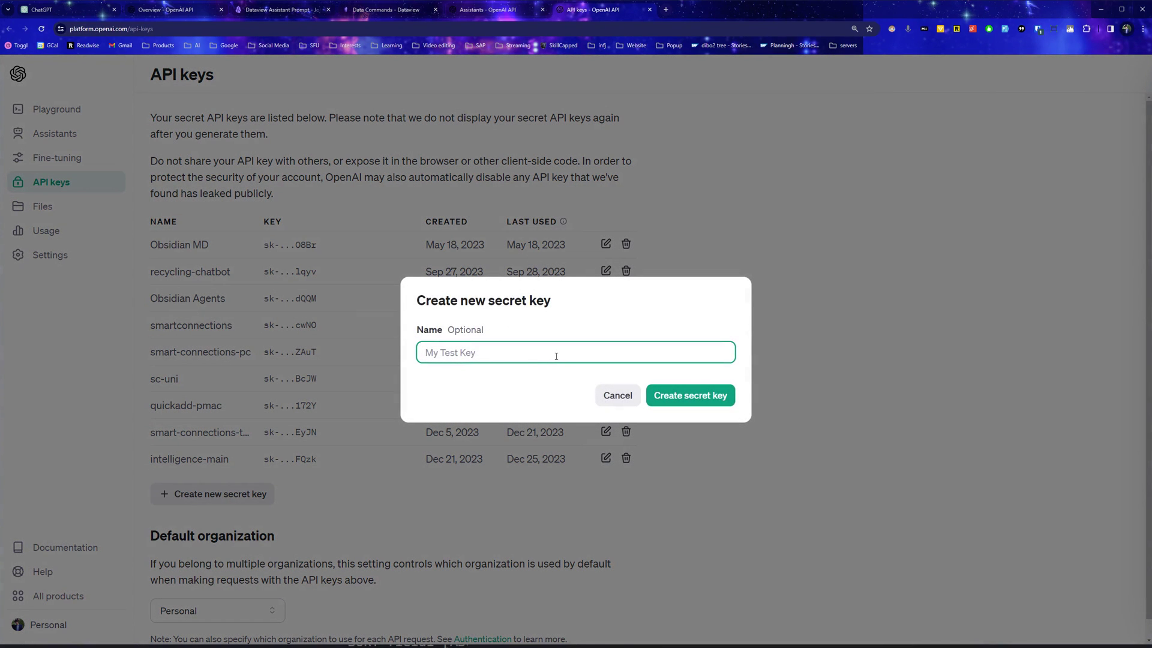
{"action": "type", "text": "asdlkjasldkjasd"}
{"action": "left_click", "coordinate": [693, 395]}
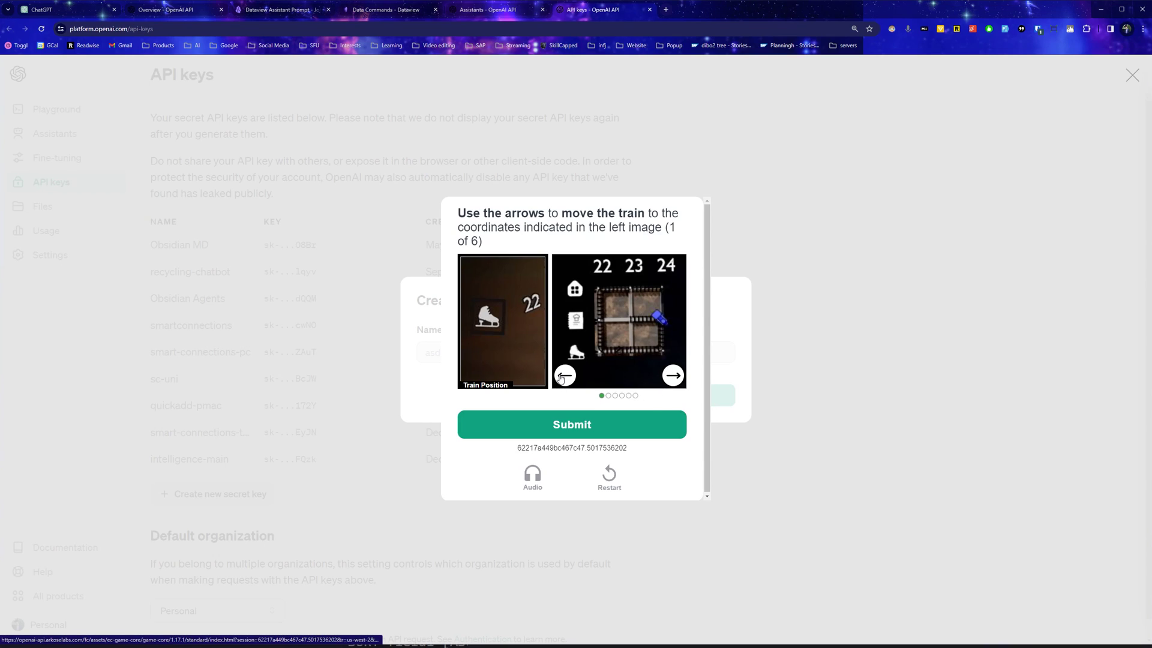
{"action": "key", "text": "Right"}
{"action": "key", "text": "Right"}
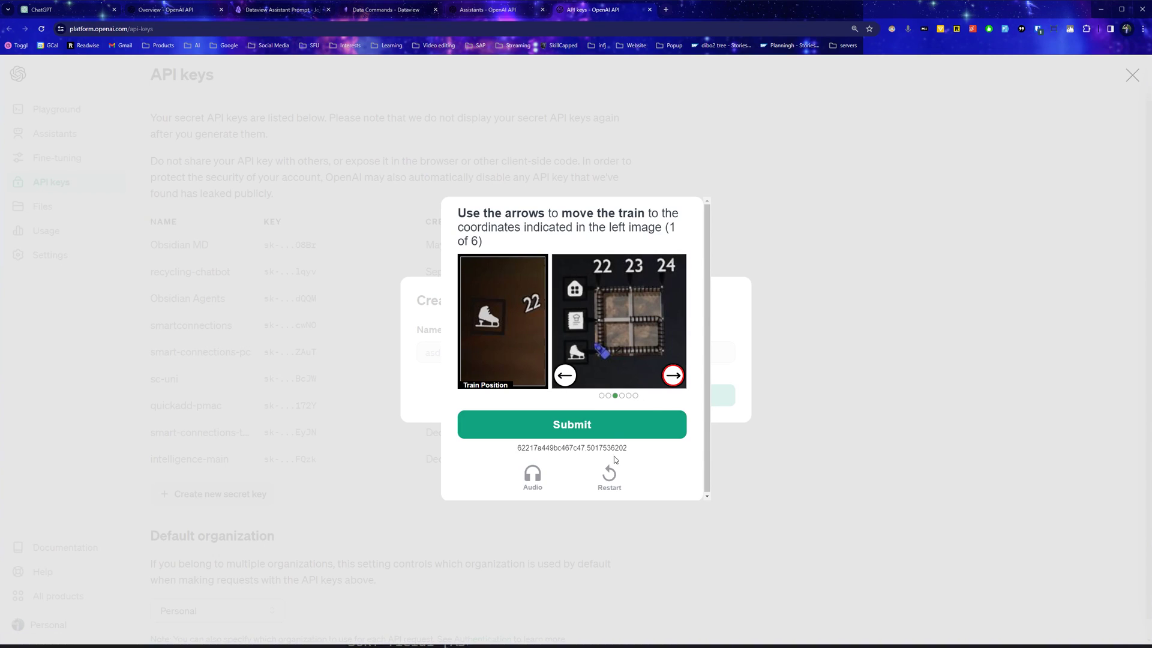
{"action": "left_click", "coordinate": [576, 426]}
{"action": "left_click", "coordinate": [564, 376]}
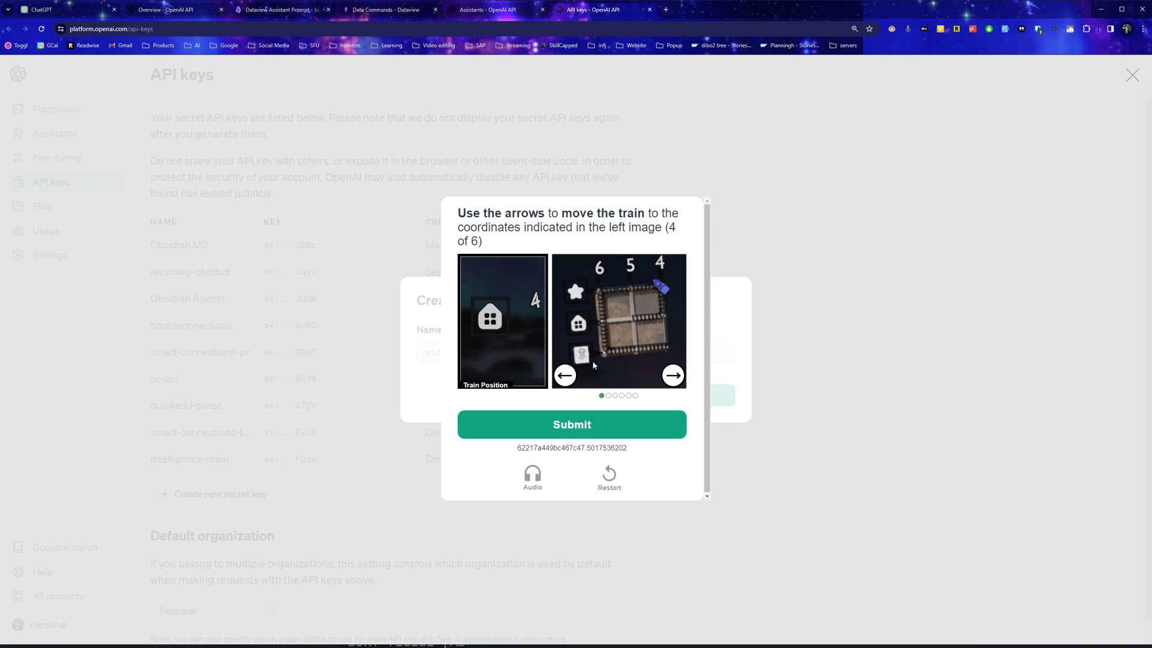
{"action": "key", "text": "Return"}
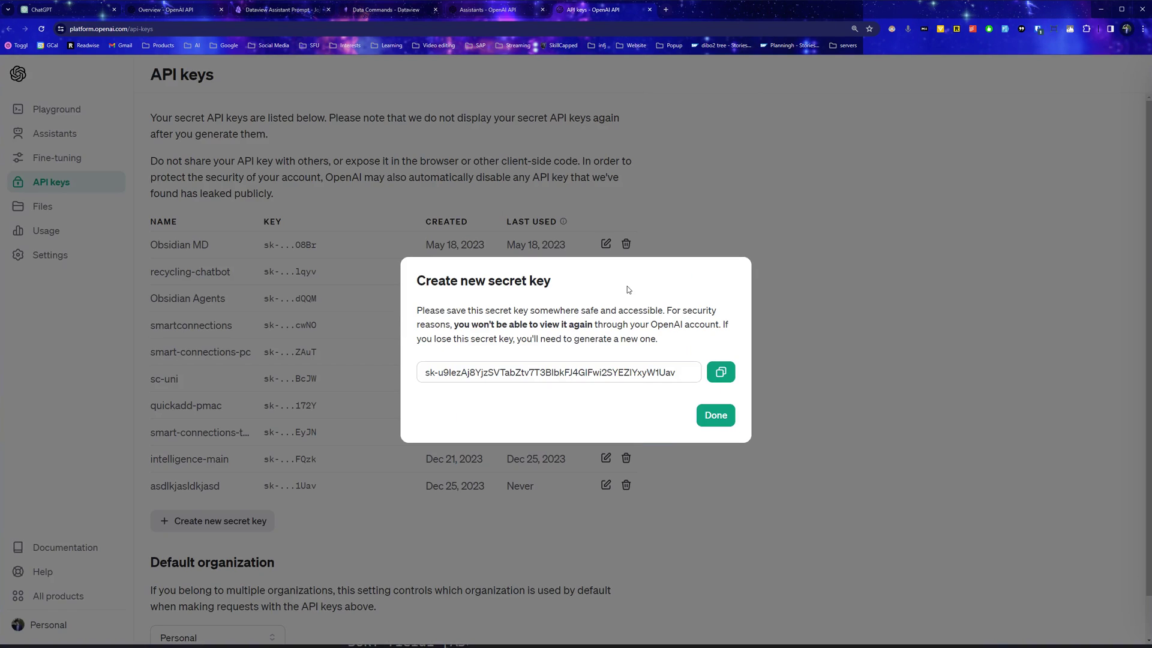
{"action": "left_click", "coordinate": [721, 372]}
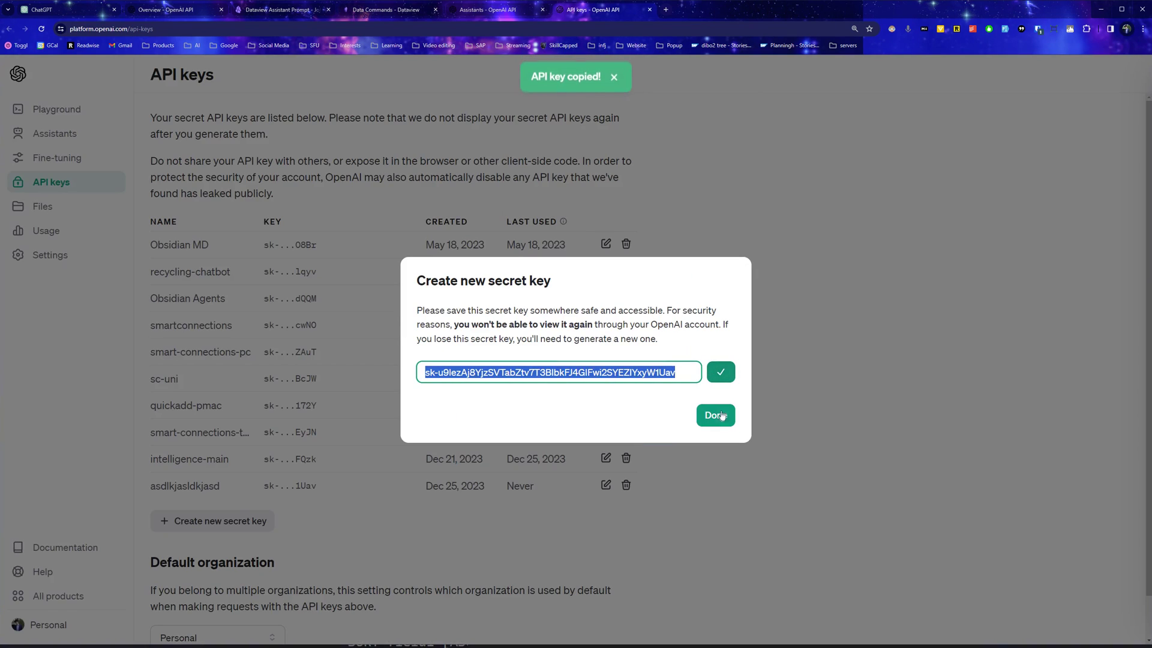
{"action": "key", "text": "alt+Tab"}
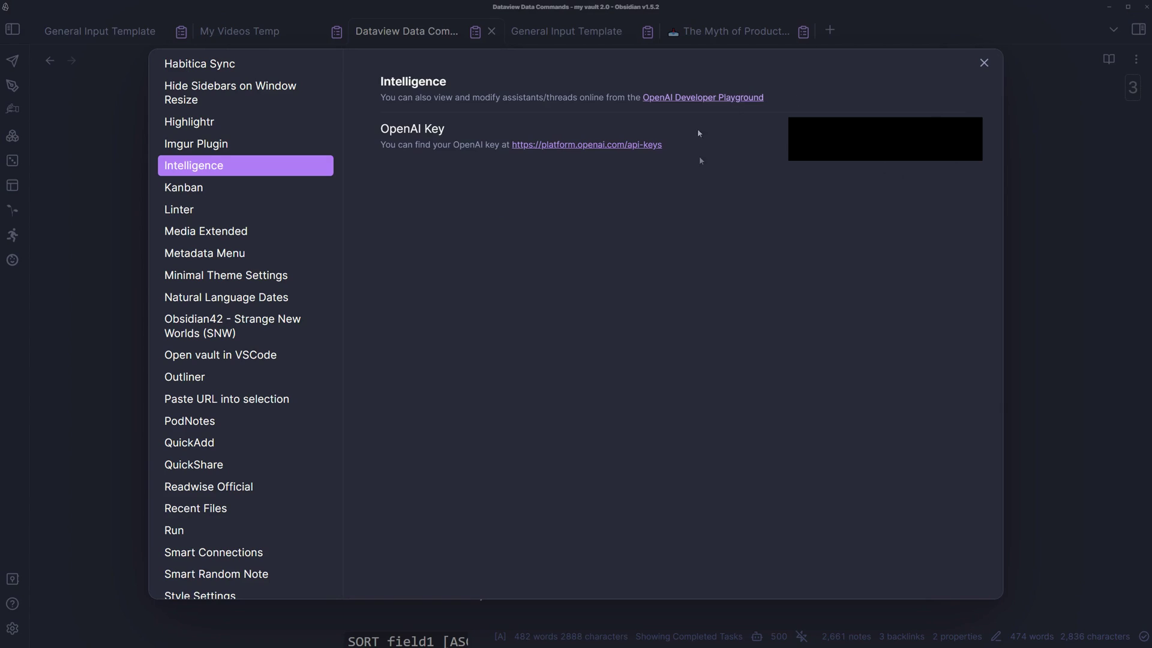
Close Settings and run 'Intelligence: Open Intelligence' from the command palette
{"action": "key", "text": "Escape"}
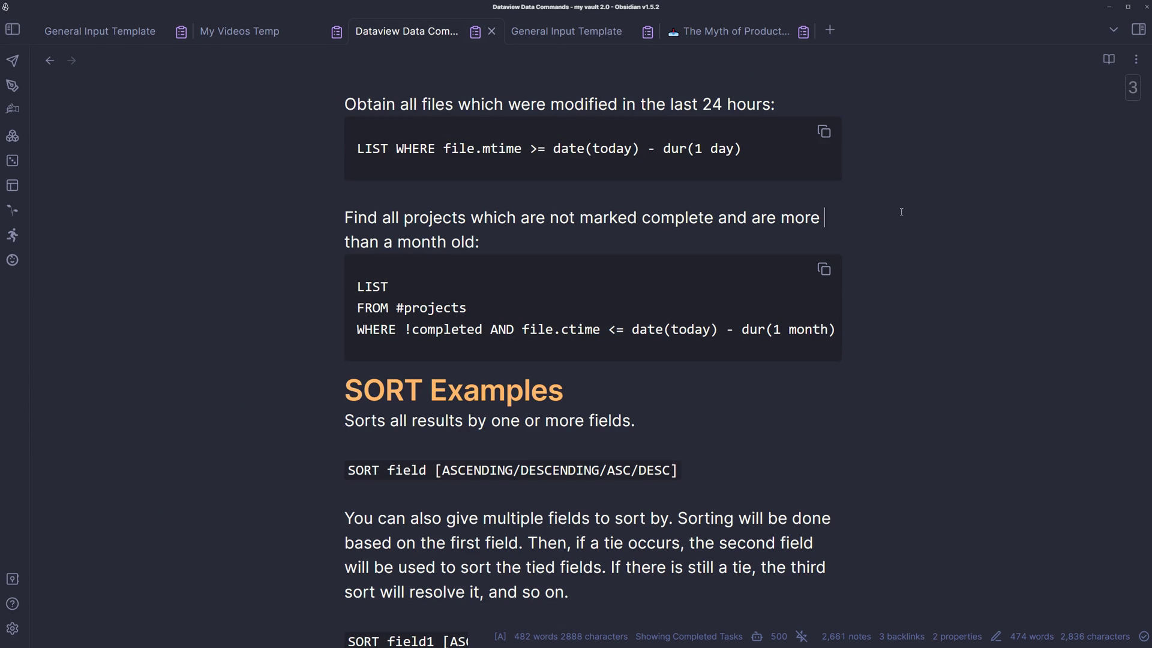
{"action": "key", "text": "ctrl+p"}
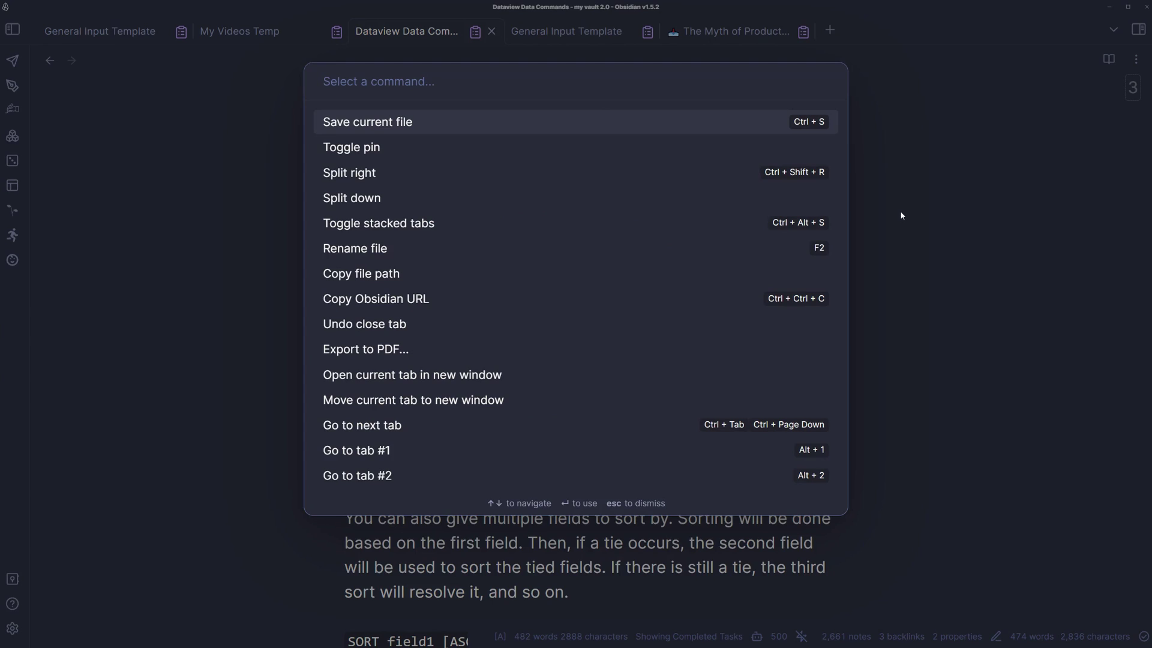
{"action": "type", "text": "intellig"}
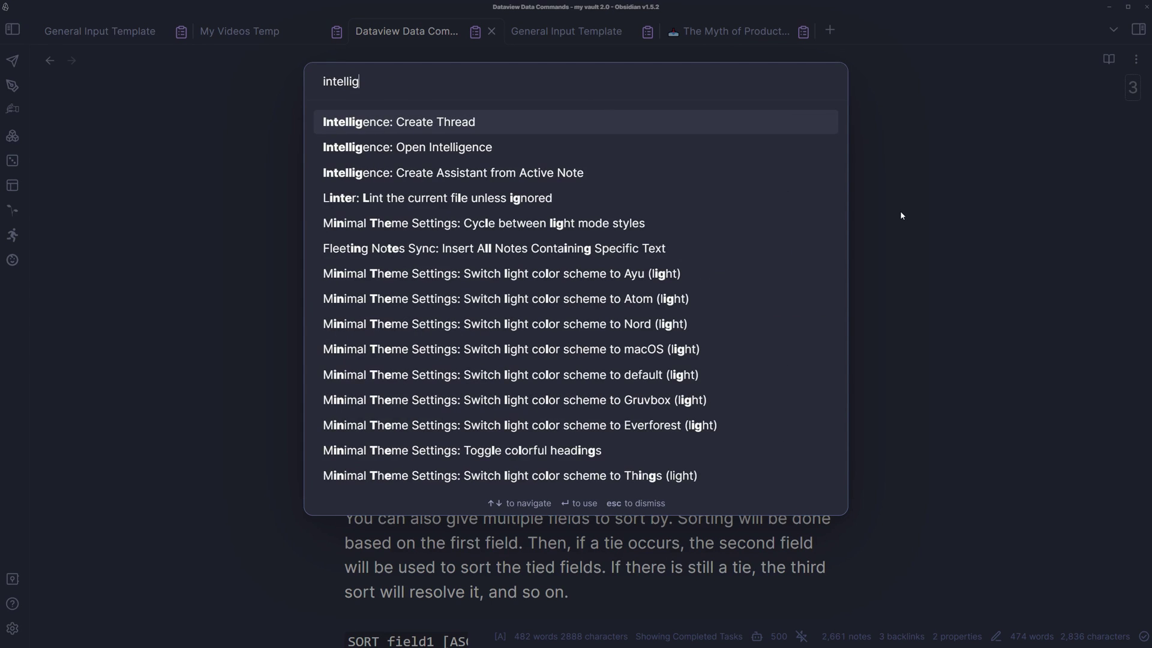
{"action": "key", "text": "Down"}
{"action": "key", "text": "Return"}
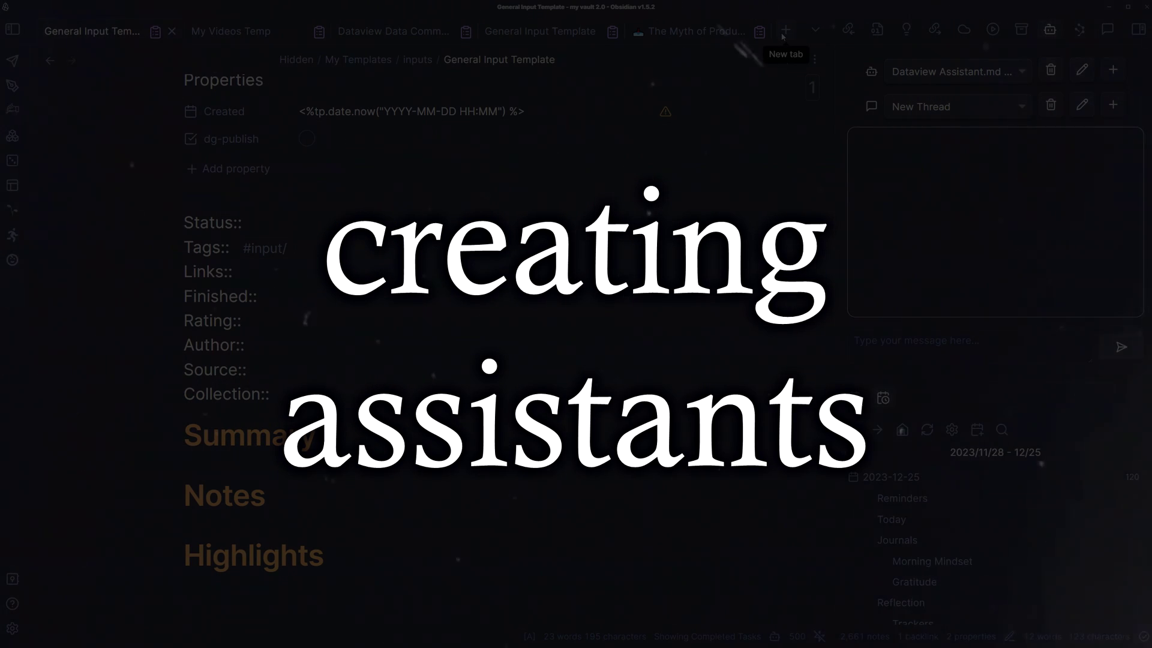
Open the 'Dataview Assistant AI Demo' note in a new tab
{"action": "left_click", "coordinate": [785, 30]}
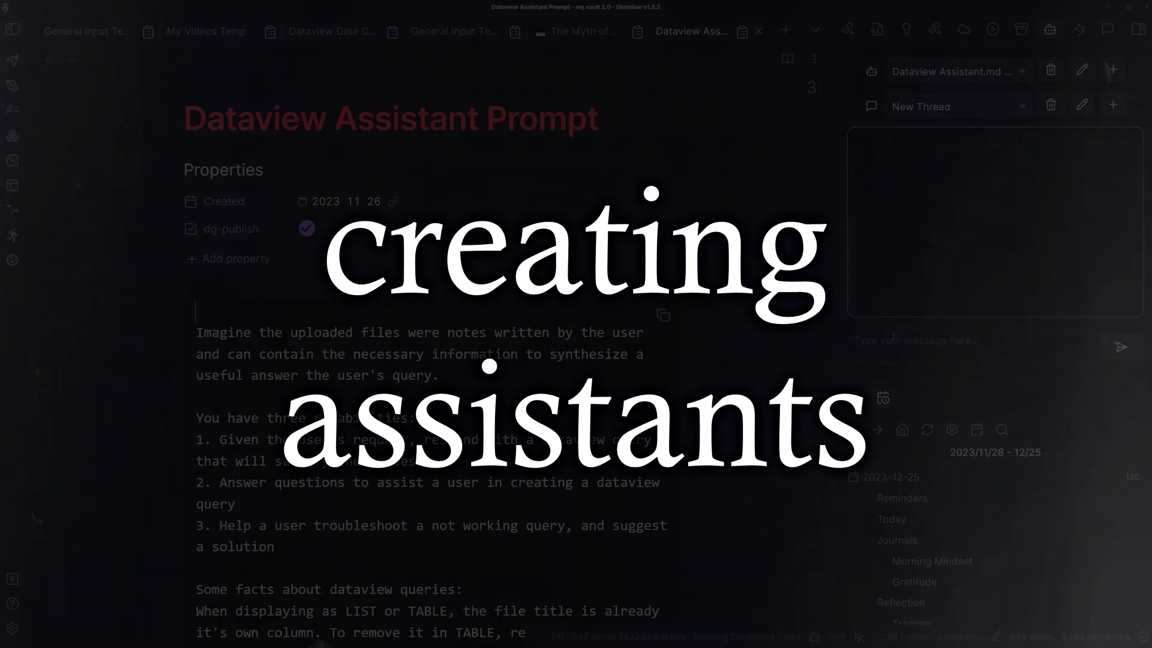
{"action": "left_click", "coordinate": [893, 337]}
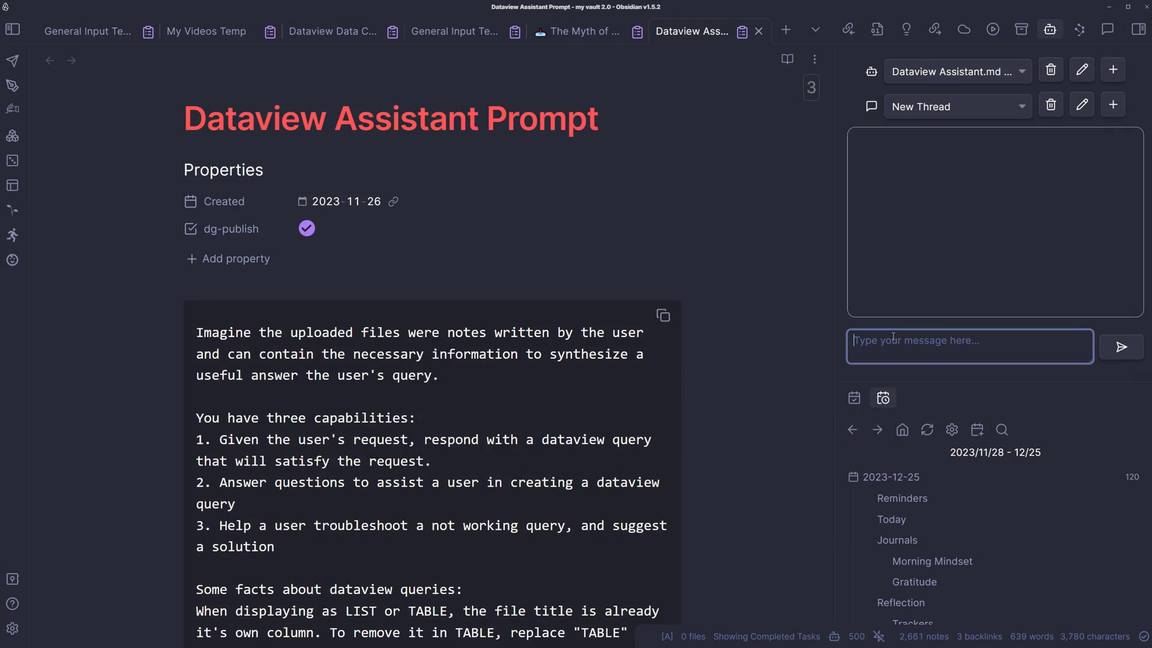
{"action": "key", "text": "ctrl+o"}
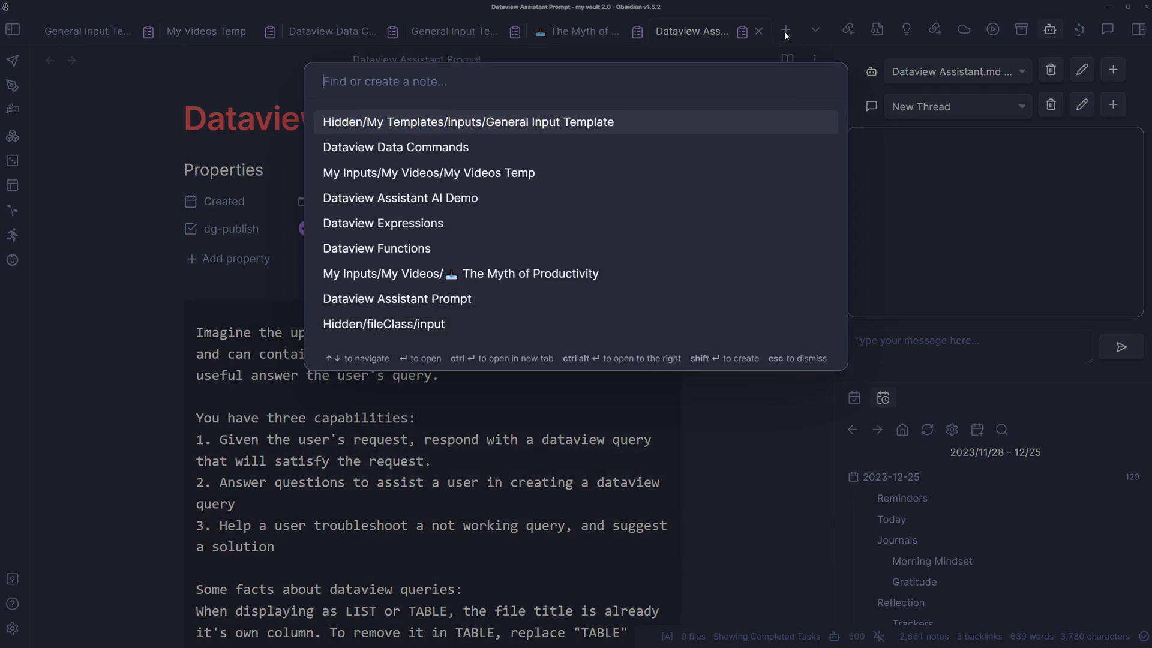
{"action": "type", "text": "dataview "}
{"action": "type", "text": "ai"}
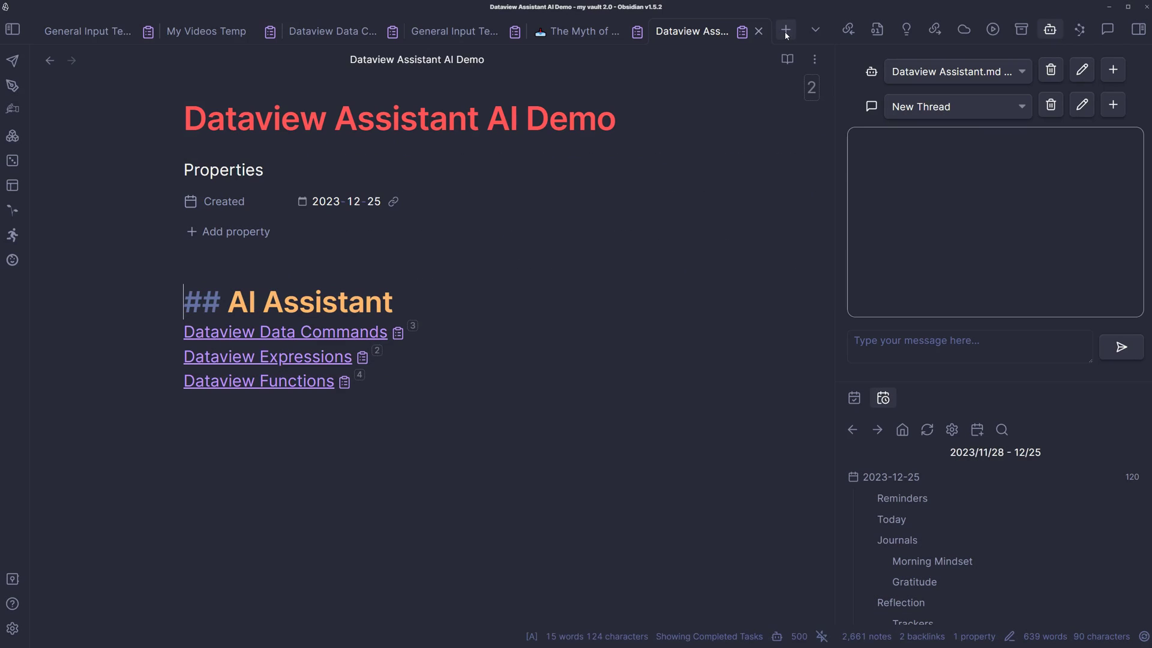
{"action": "left_click", "coordinate": [408, 196]}
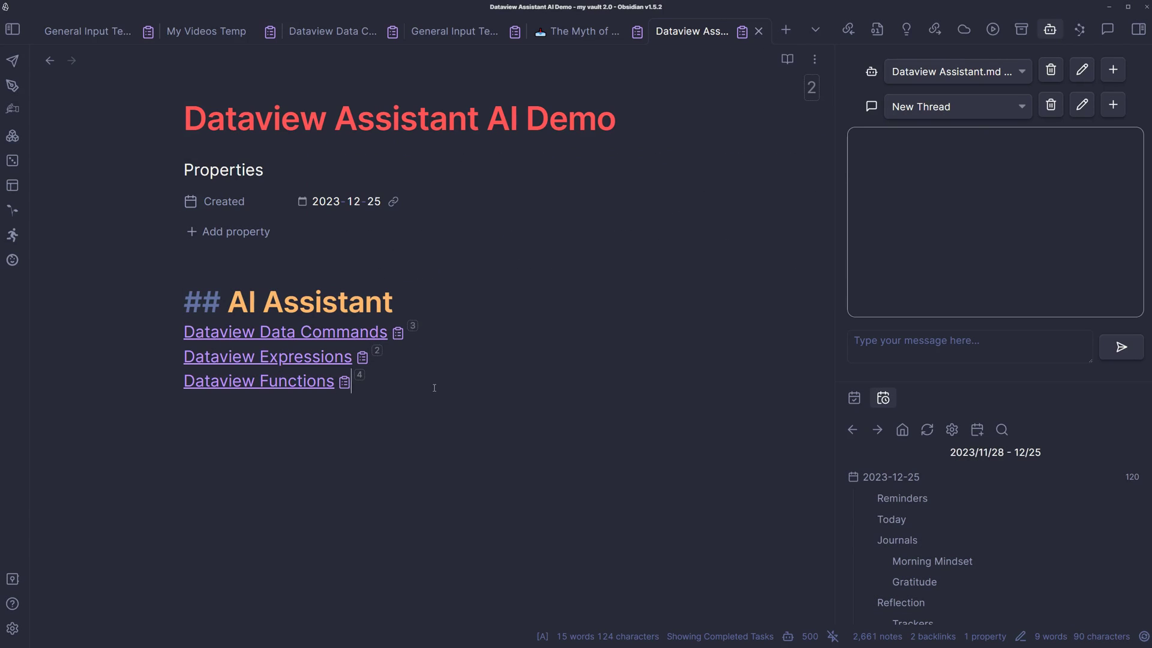
Delete the '## AI Assistant' heading and its empty line, leaving the three Dataview links
{"action": "left_click_drag", "start_coordinate": [434, 388], "coordinate": [184, 324]}
{"action": "left_click_drag", "start_coordinate": [390, 303], "coordinate": [130, 303]}
{"action": "key", "text": "BackSpace"}
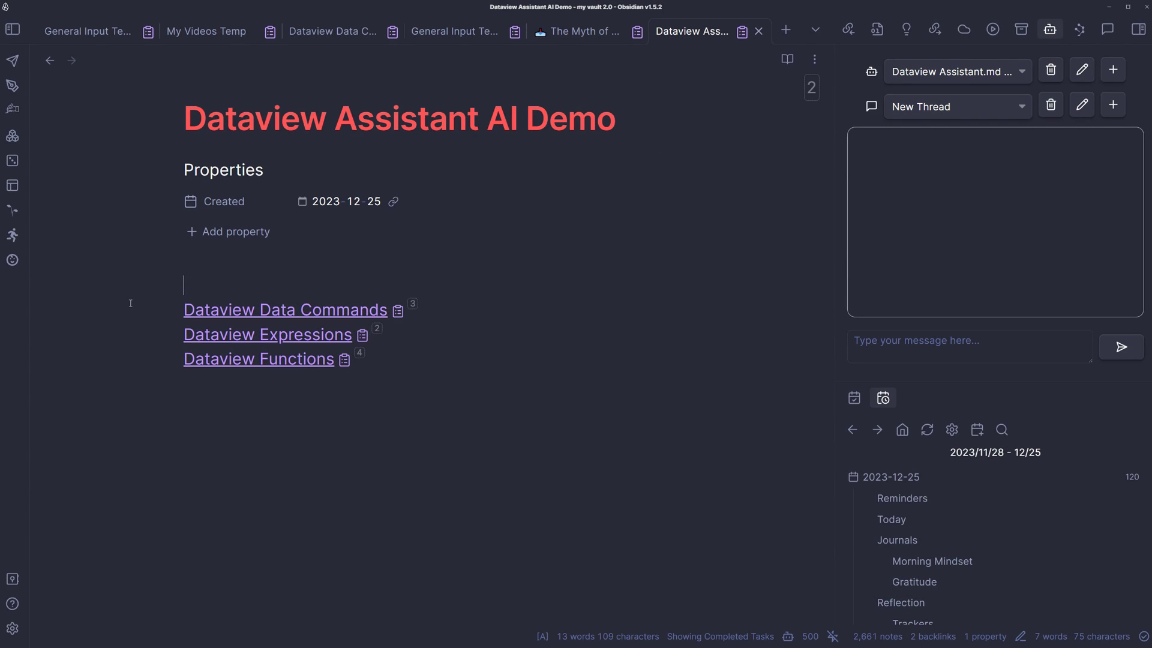
{"action": "key", "text": "Delete"}
Check the linked Dataview Data Commands note, then return to the AI Demo note
{"action": "left_click", "coordinate": [384, 287]}
{"action": "scroll", "coordinate": [562, 287], "scroll_direction": "down", "scroll_amount": 3}
{"action": "key", "text": "alt+Left"}
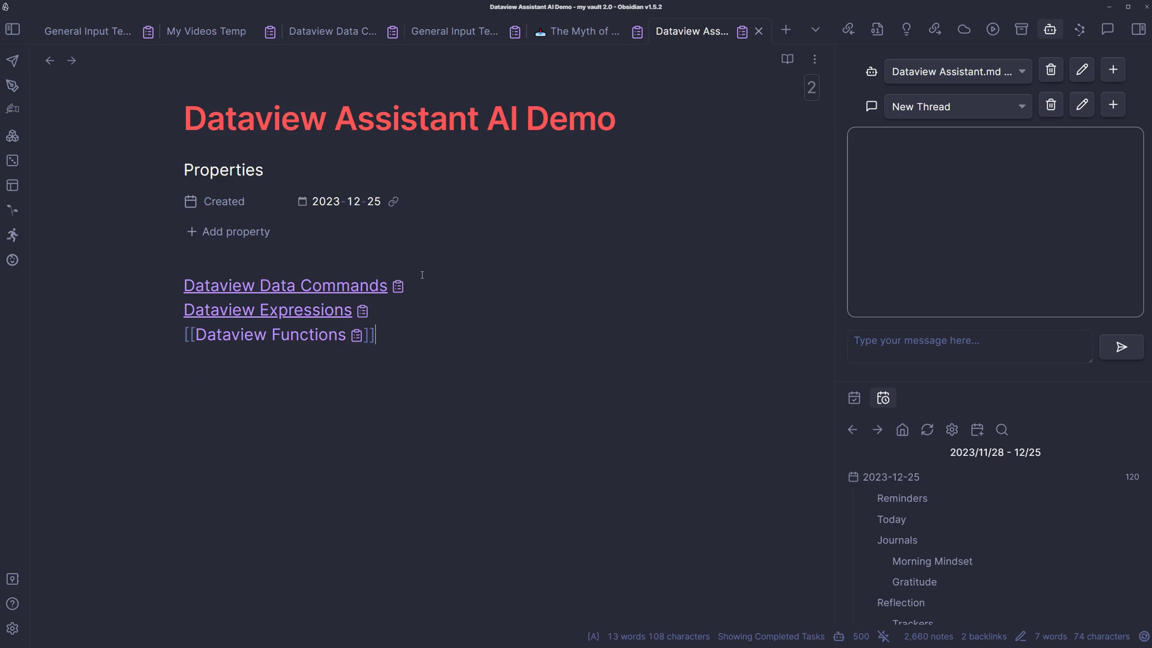
{"action": "left_click_drag", "start_coordinate": [459, 352], "coordinate": [489, 362]}
{"action": "key", "text": "ctrl+p"}
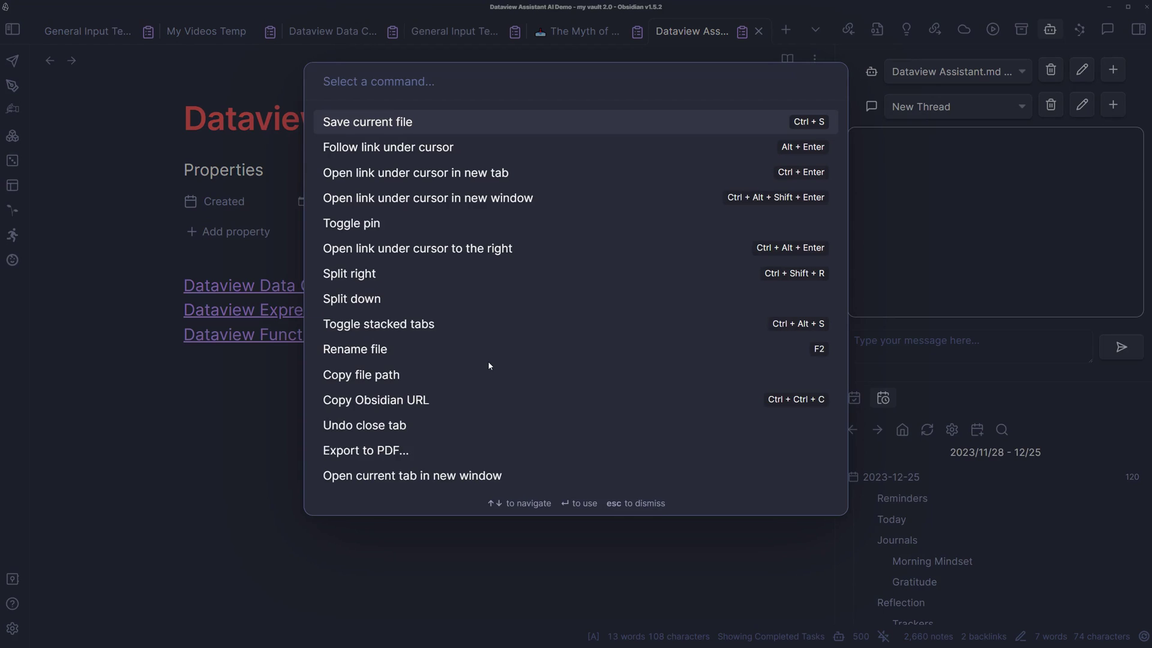
Start an Intelligence assistant from this note, removing the recent-files queries and AI Demo note from uploads
{"action": "type", "text": "intellig"}
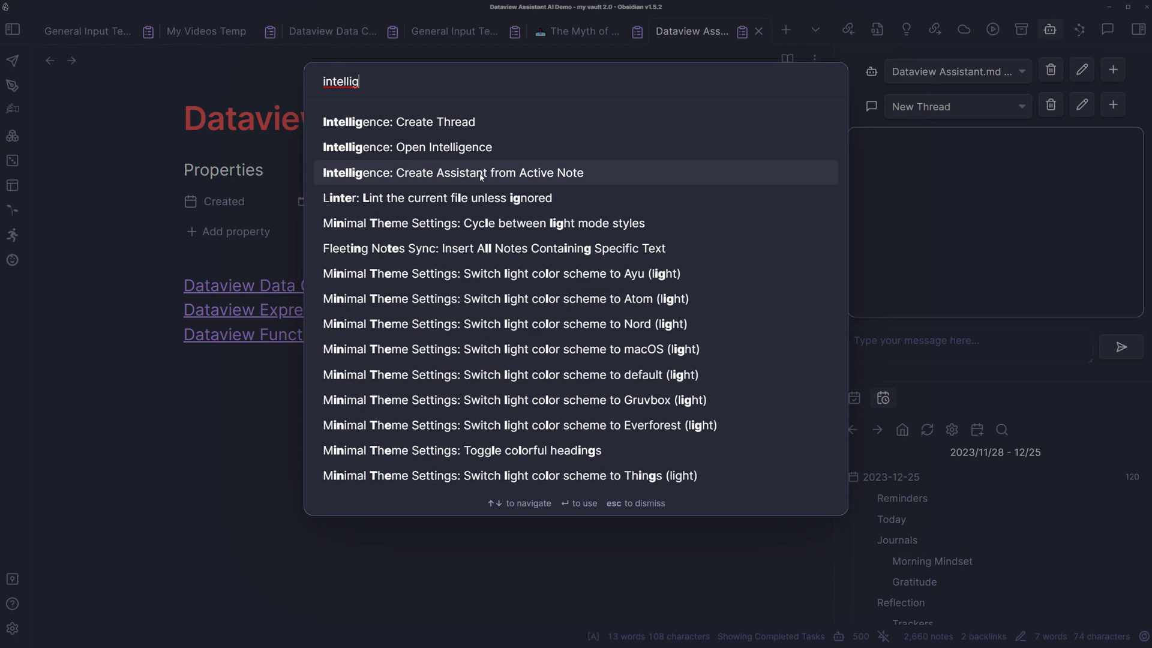
{"action": "left_click", "coordinate": [481, 174]}
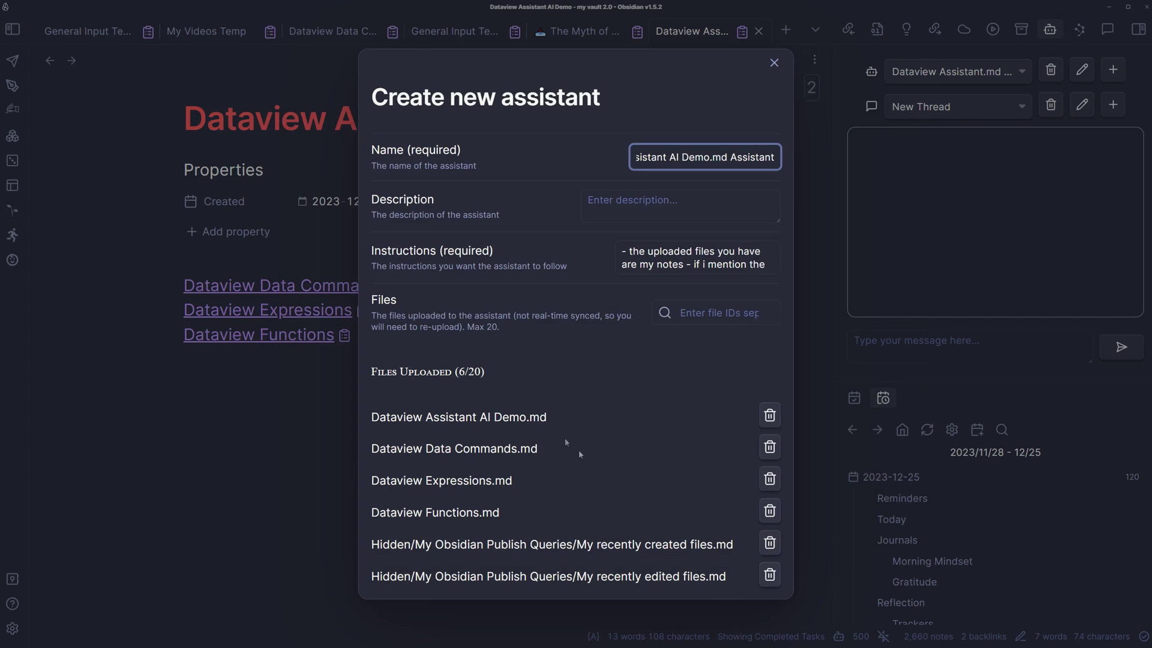
{"action": "scroll", "coordinate": [594, 444], "scroll_direction": "down", "scroll_amount": 1}
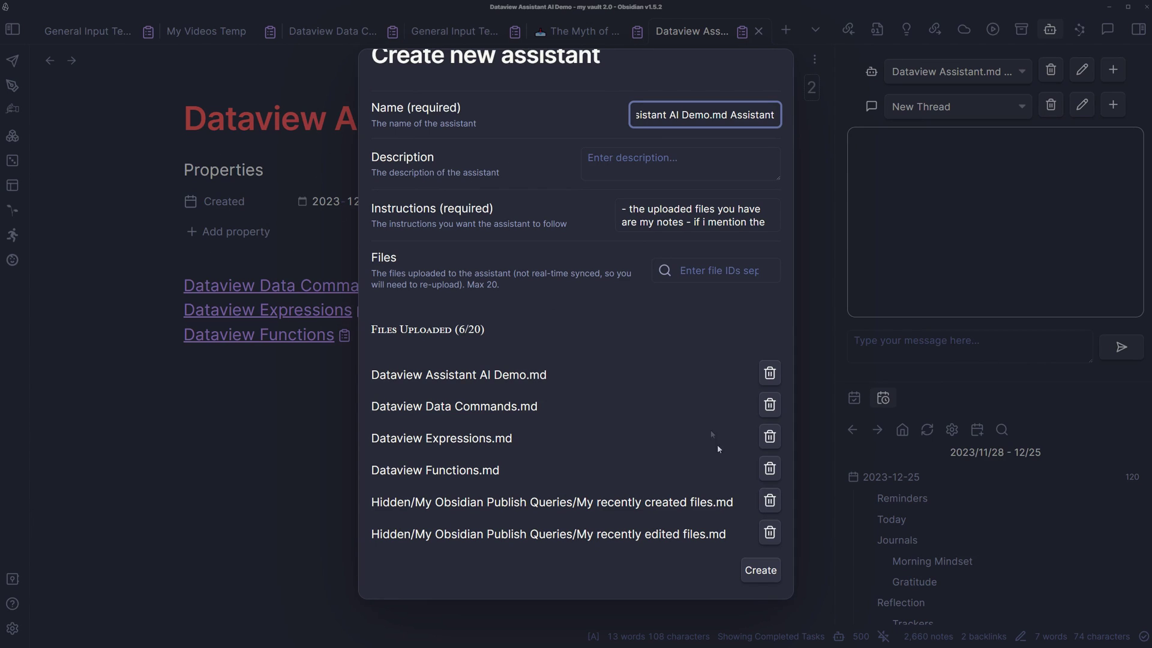
{"action": "left_click", "coordinate": [772, 507]}
{"action": "left_click", "coordinate": [774, 531]}
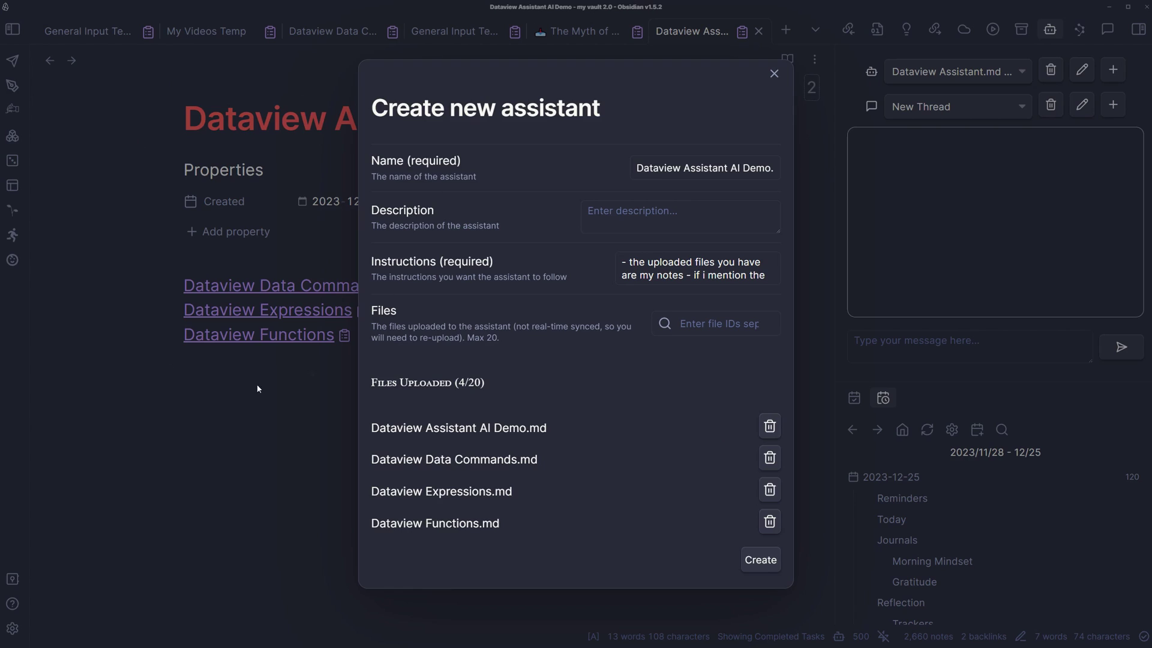
{"action": "left_click", "coordinate": [770, 425]}
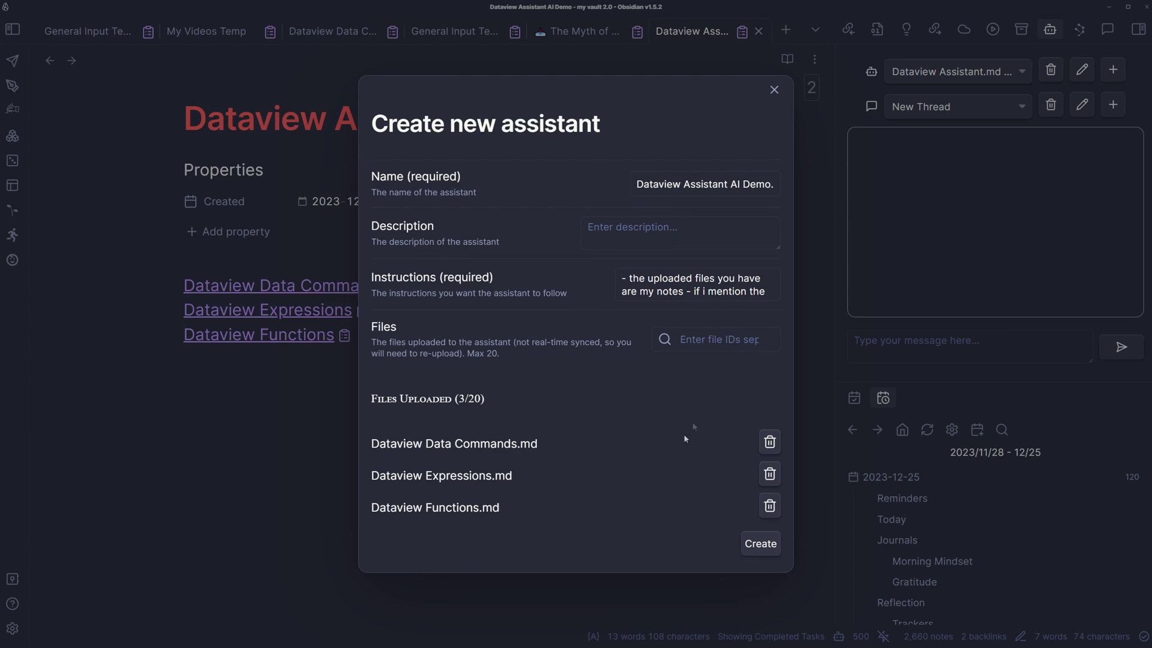
Replace the assistant's instructions with the pasted text and create the Dataview assistant
{"action": "left_click", "coordinate": [656, 291]}
{"action": "key", "text": "ctrl+a"}
{"action": "key", "text": "BackSpace"}
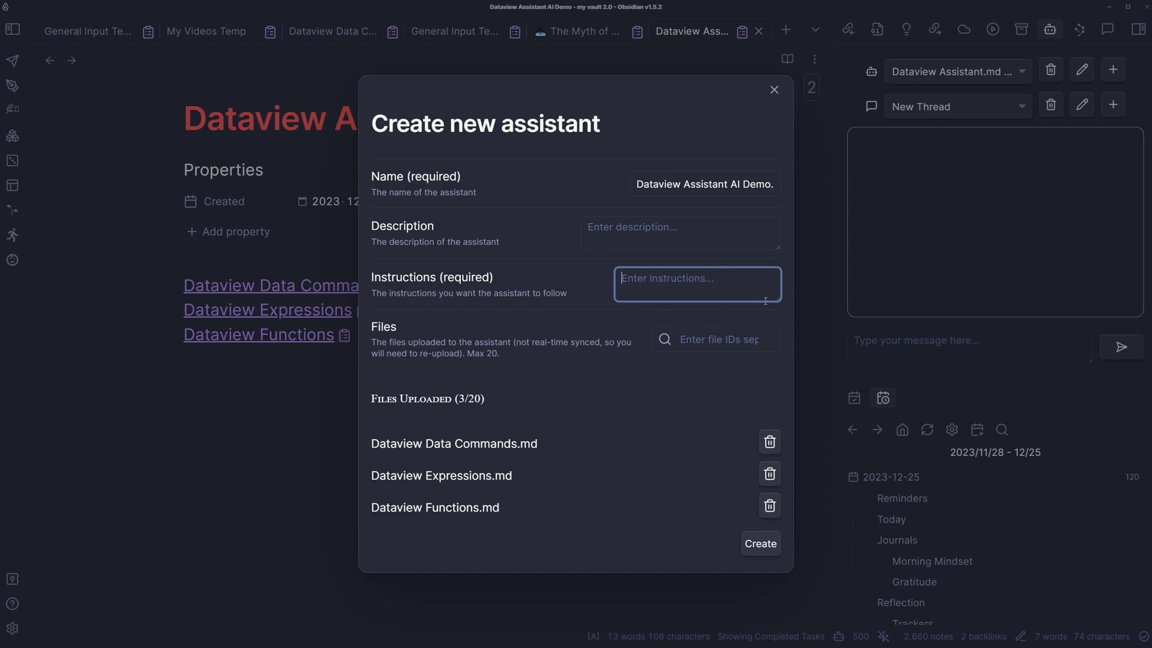
{"action": "key", "text": "ctrl+v"}
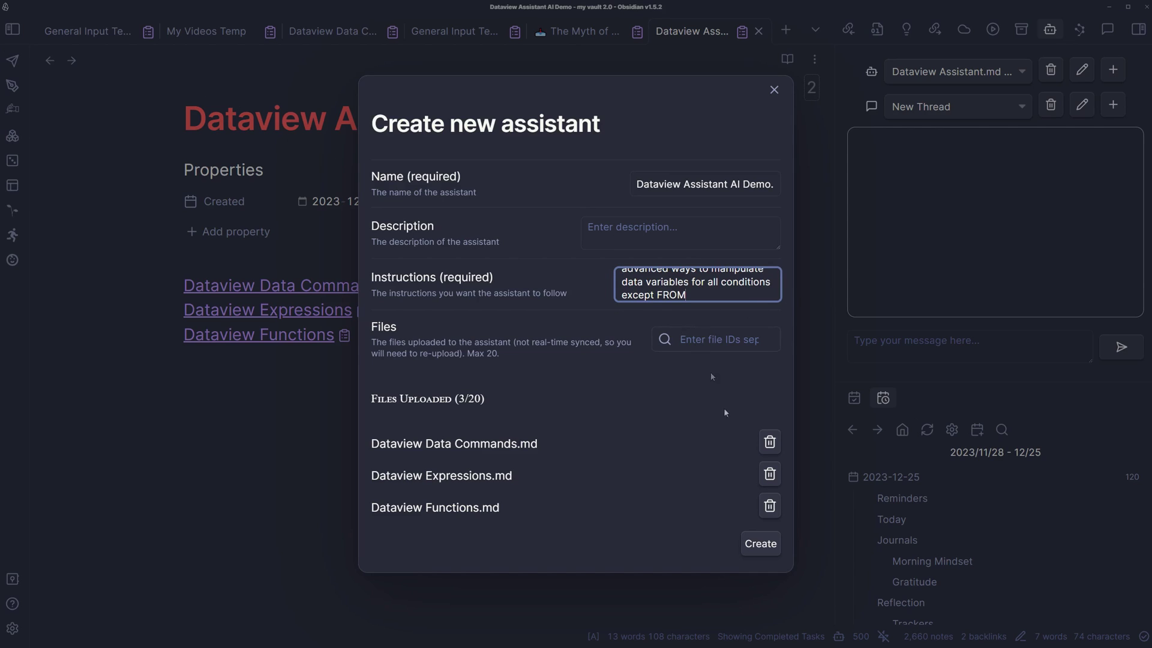
{"action": "left_click", "coordinate": [758, 544]}
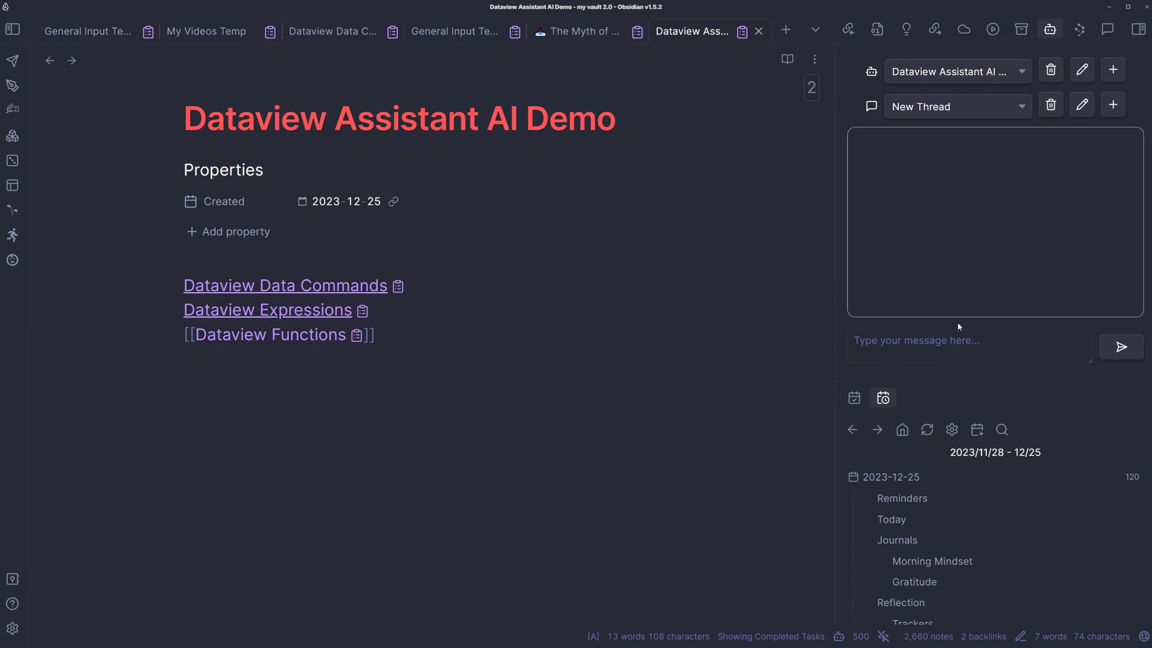
{"action": "left_click", "coordinate": [960, 342]}
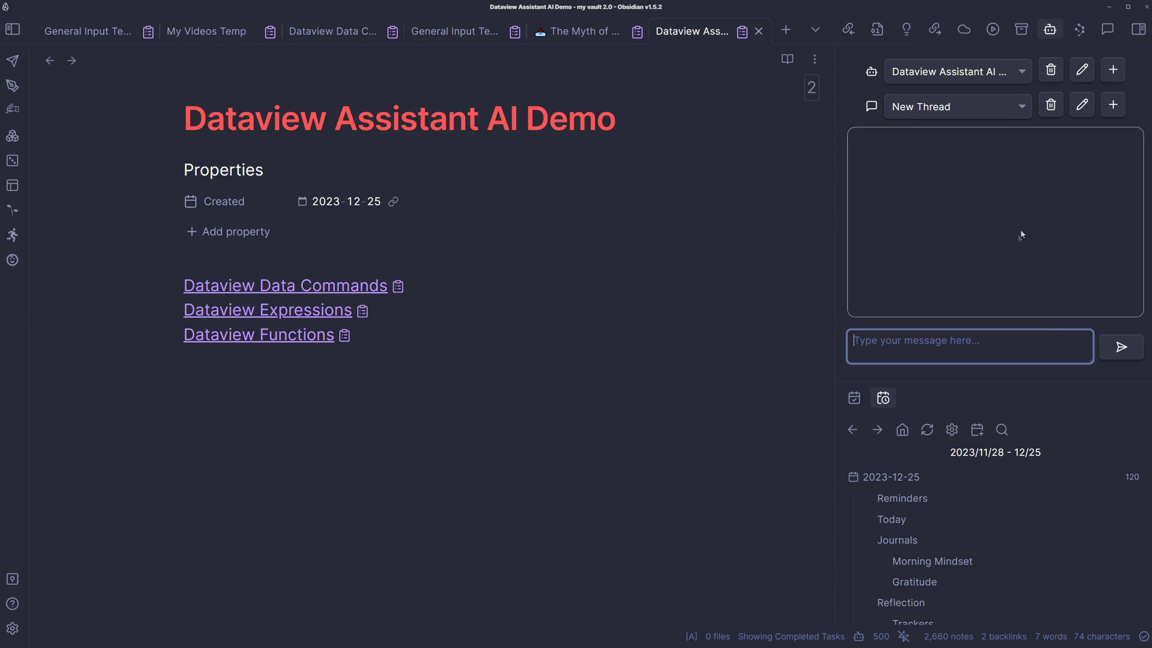
Browse the Dataview Data Commands note down to its LIMIT examples, then go back
{"action": "left_click_drag", "start_coordinate": [409, 346], "coordinate": [182, 279]}
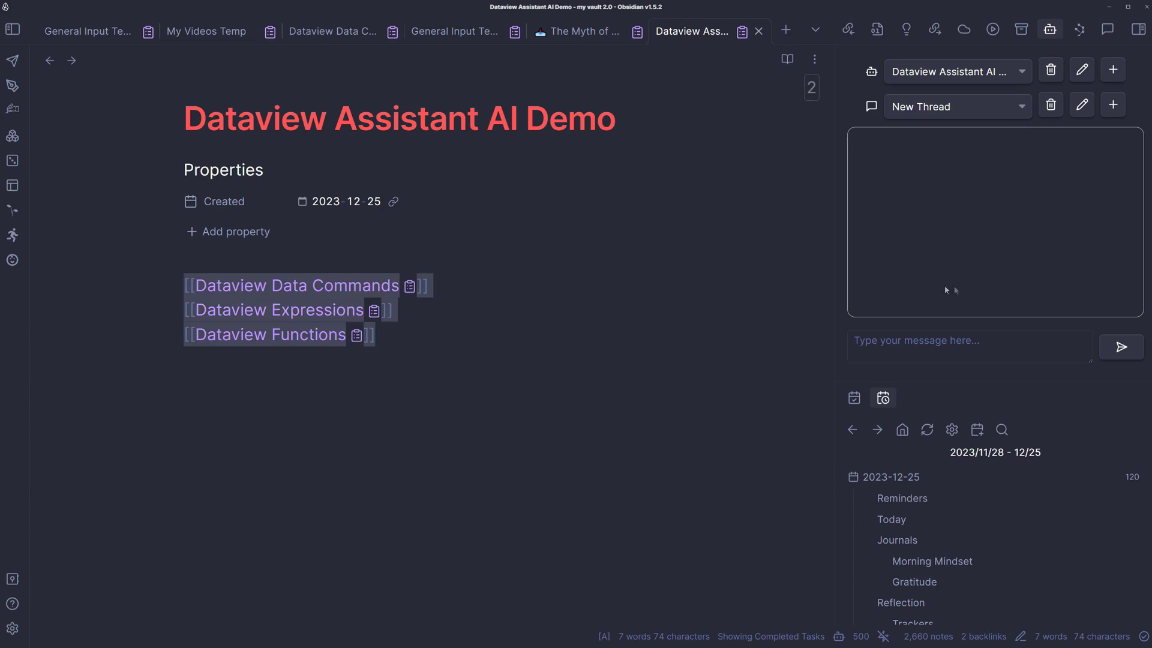
{"action": "left_click", "coordinate": [951, 355]}
{"action": "left_click", "coordinate": [336, 285]}
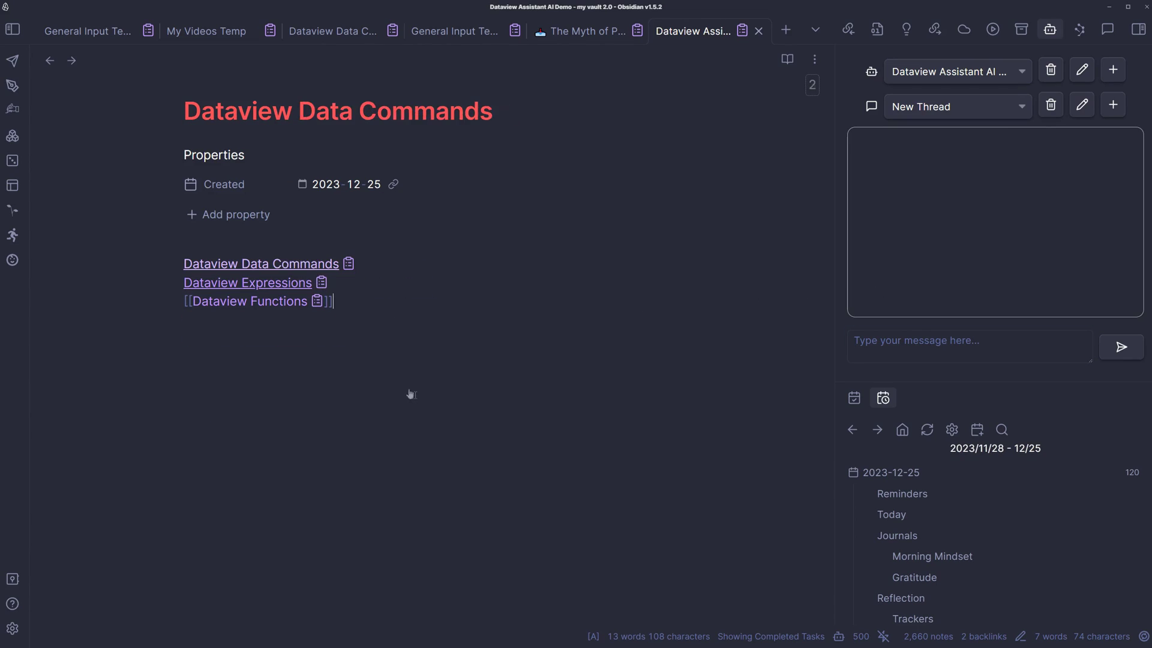
{"action": "scroll", "coordinate": [411, 394], "scroll_direction": "down", "scroll_amount": 10}
{"action": "scroll", "coordinate": [420, 300], "scroll_direction": "down", "scroll_amount": 5}
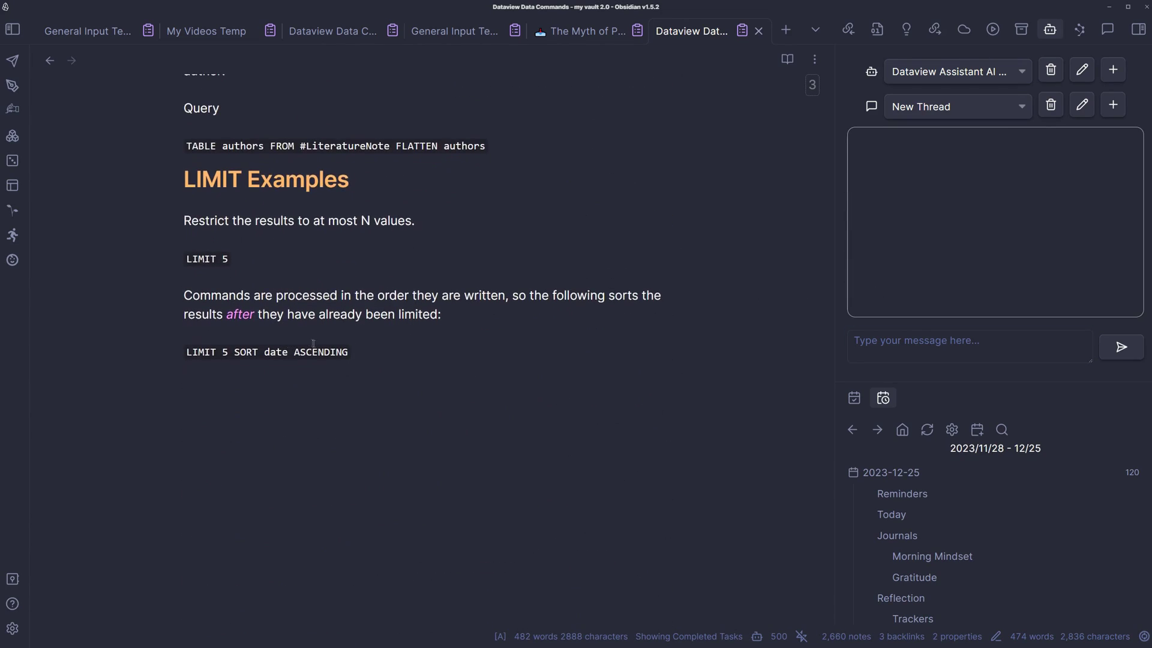
{"action": "scroll", "coordinate": [420, 300], "scroll_direction": "up", "scroll_amount": 2}
{"action": "left_click_drag", "start_coordinate": [360, 487], "coordinate": [146, 324]}
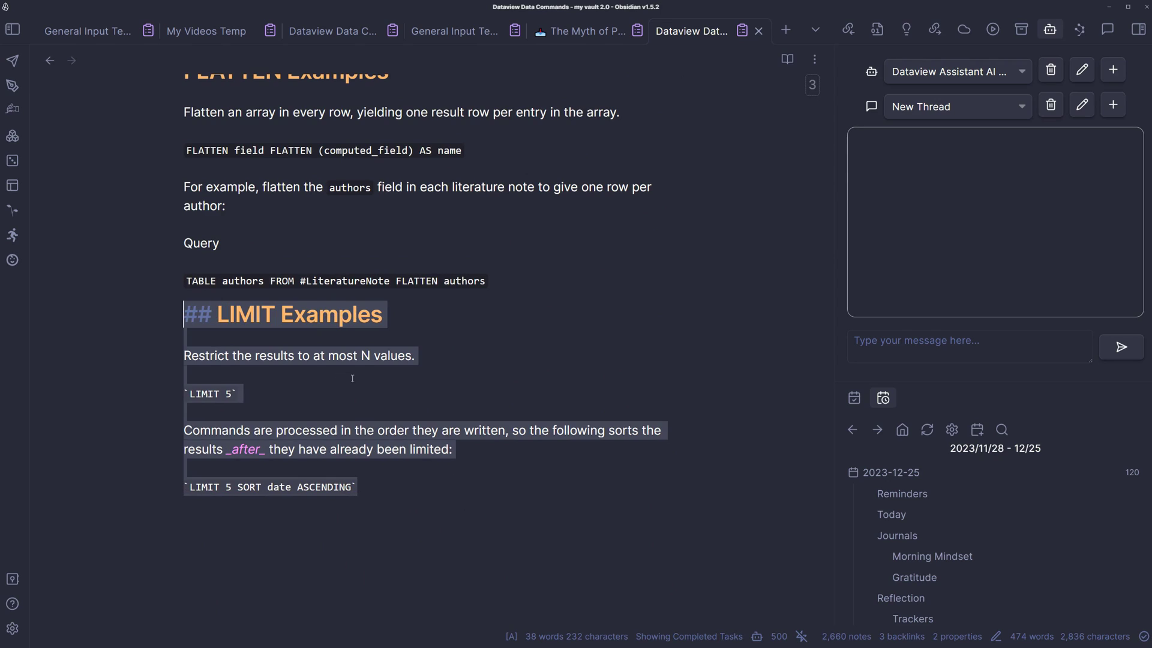
{"action": "key", "text": "ctrl+alt+Left"}
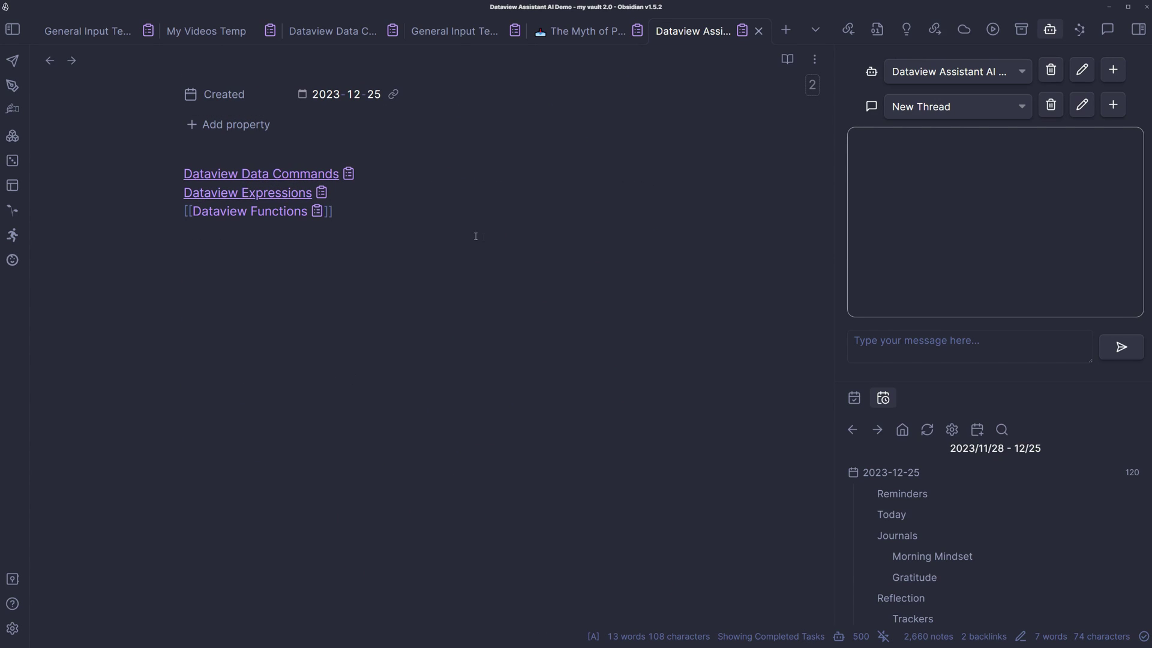
Skim the Dataview Expressions note, including the a + b addition example, then return
{"action": "left_click", "coordinate": [255, 196]}
{"action": "scroll", "coordinate": [298, 343], "scroll_direction": "down", "scroll_amount": 5}
{"action": "scroll", "coordinate": [298, 343], "scroll_direction": "down", "scroll_amount": 6}
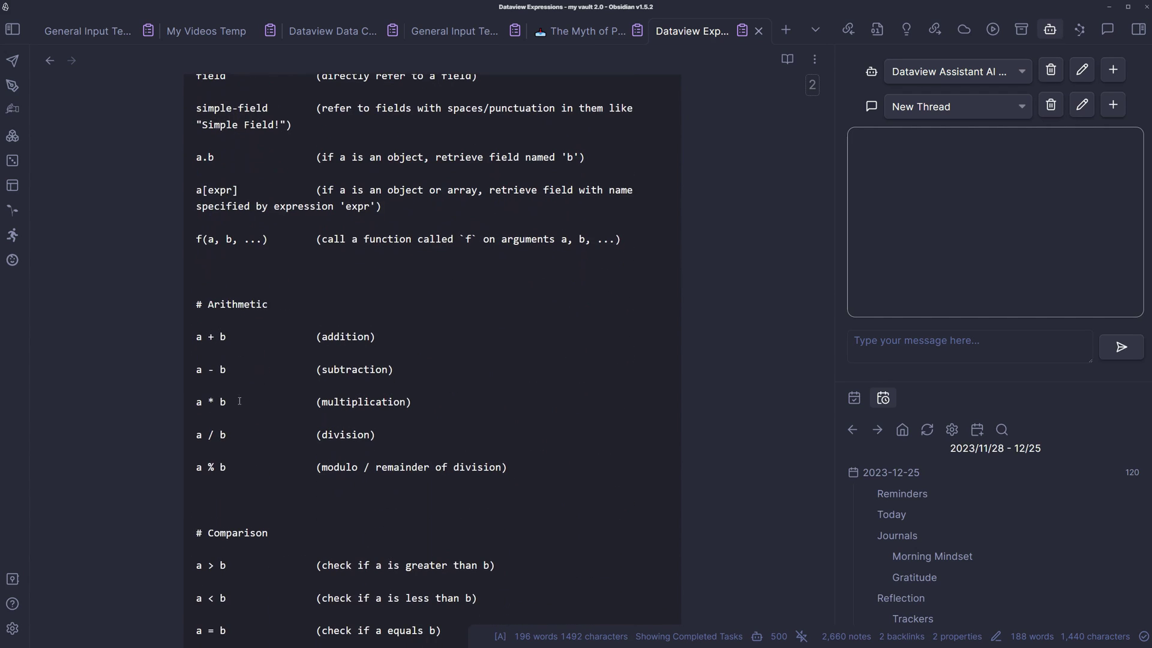
{"action": "triple_click", "coordinate": [166, 333]}
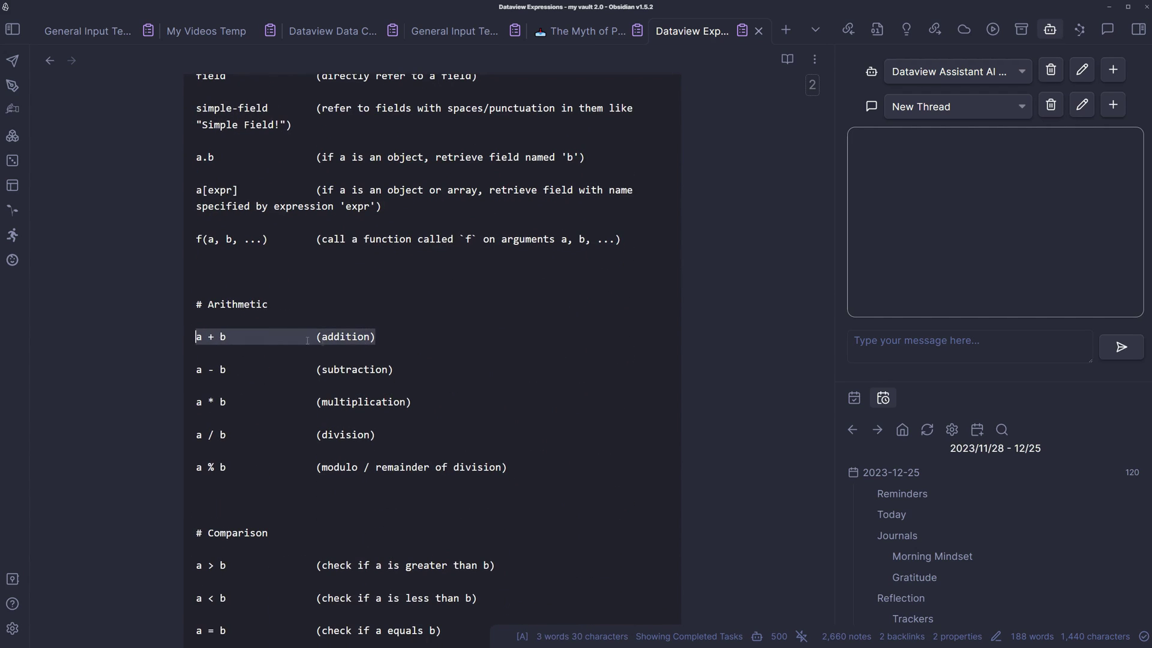
{"action": "left_click", "coordinate": [313, 321]}
{"action": "key", "text": "ctrl+alt+Left"}
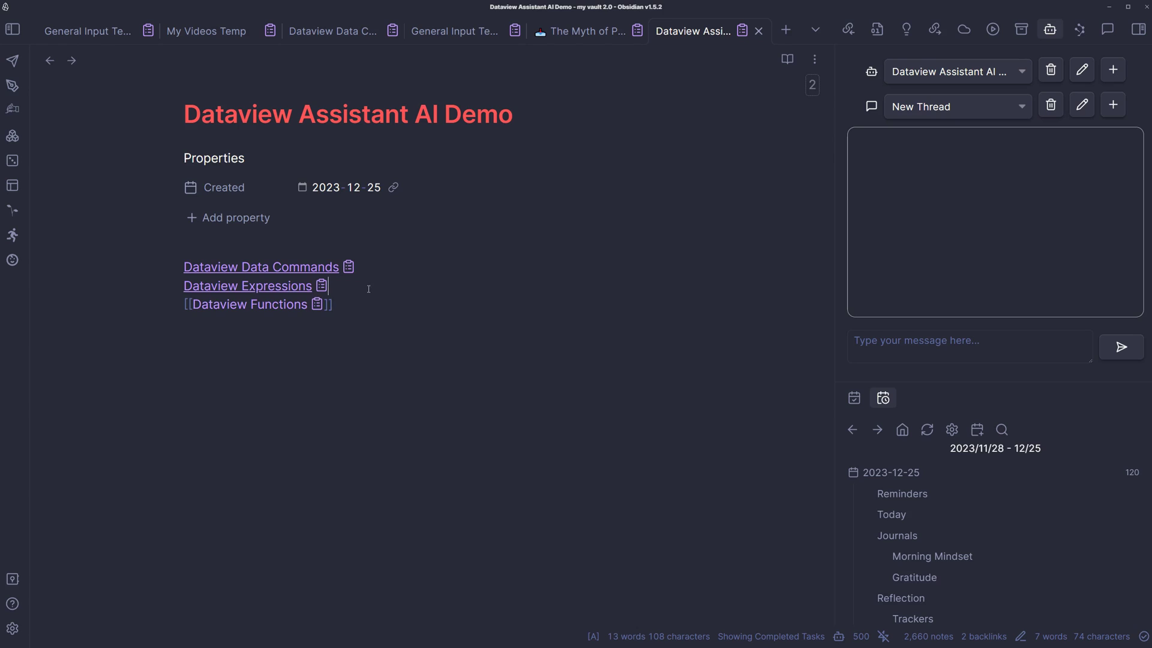
Open the Dataview Functions note and search it for 'length'
{"action": "key", "text": "Up"}
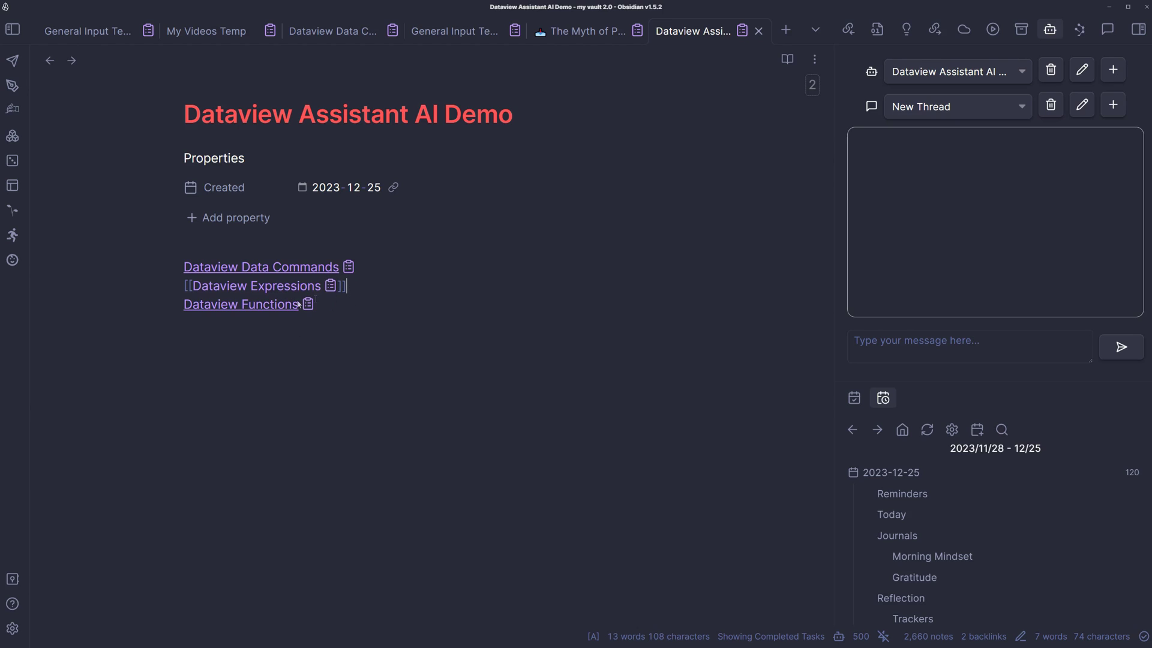
{"action": "left_click", "coordinate": [250, 304]}
{"action": "scroll", "coordinate": [281, 287], "scroll_direction": "down", "scroll_amount": 15}
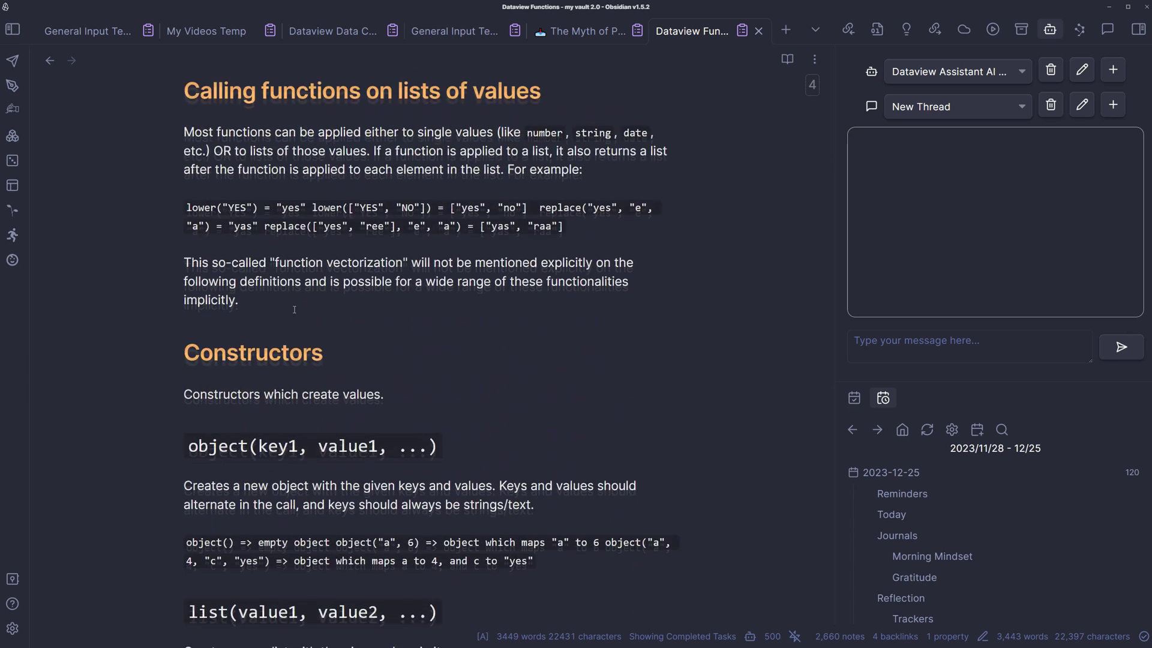
{"action": "key", "text": "BackSpace"}
{"action": "key", "text": "BackSpace"}
{"action": "type", "text": "length"}
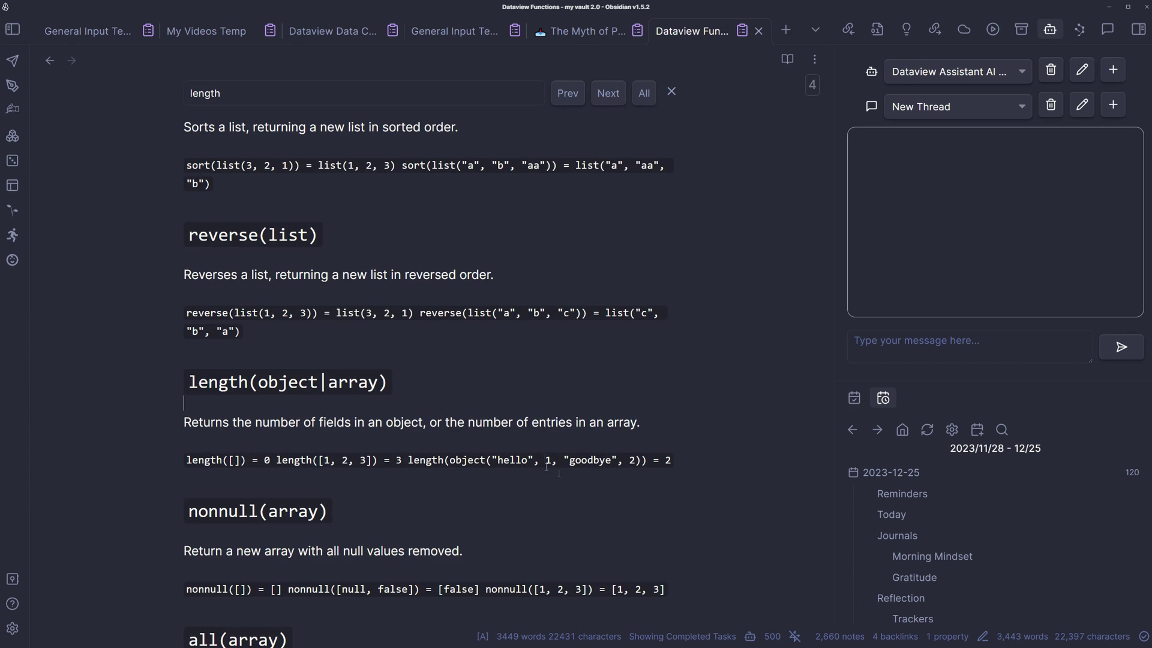
Ask the assistant for a query of #input/videos notes with Status, Links, Source, Total Links, limited to 10
{"action": "left_click", "coordinate": [956, 344]}
{"action": "key", "text": "ctrl+2"}
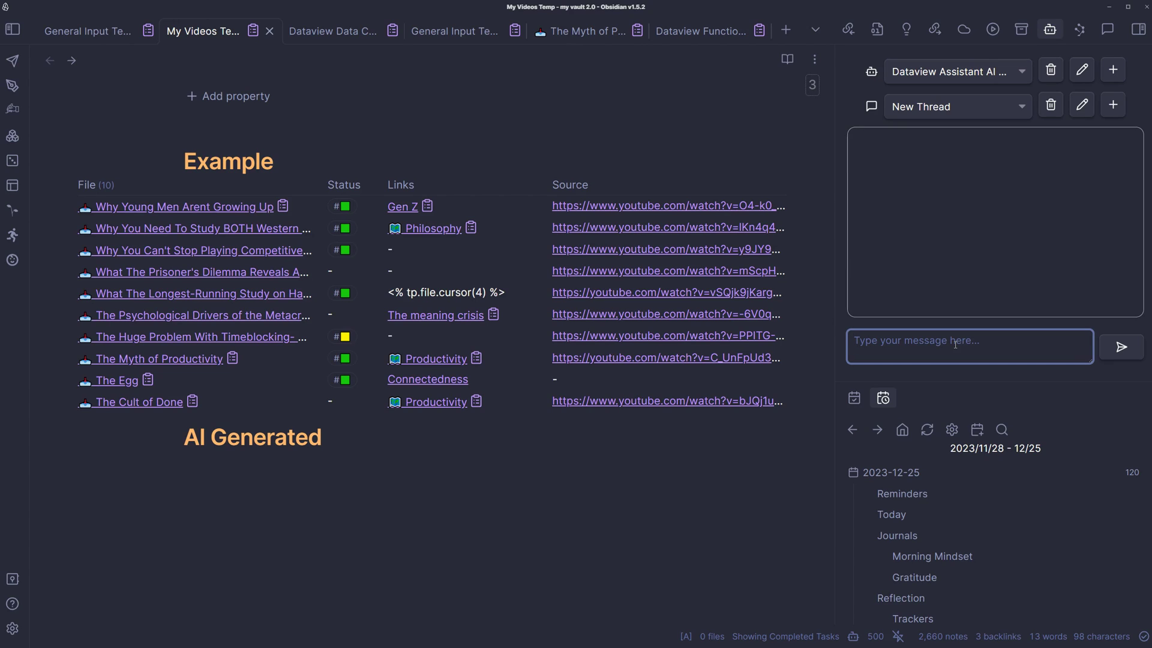
{"action": "type", "text": "Please create a query that shows al"}
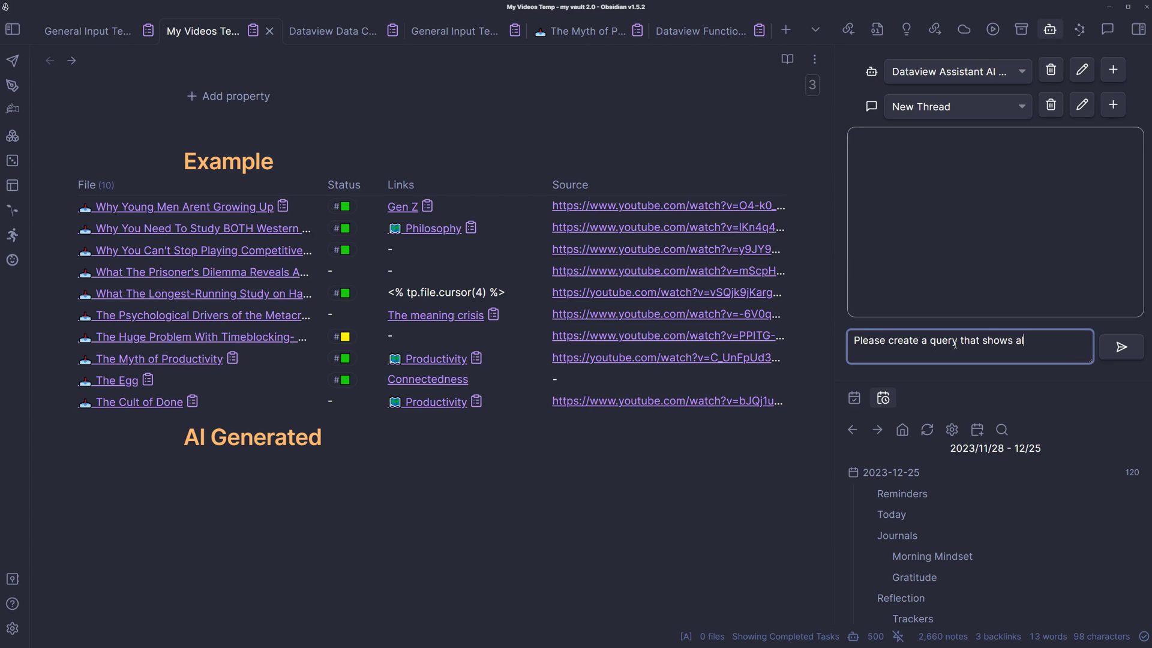
{"action": "type", "text": "l my notes with the tag #input/vide"}
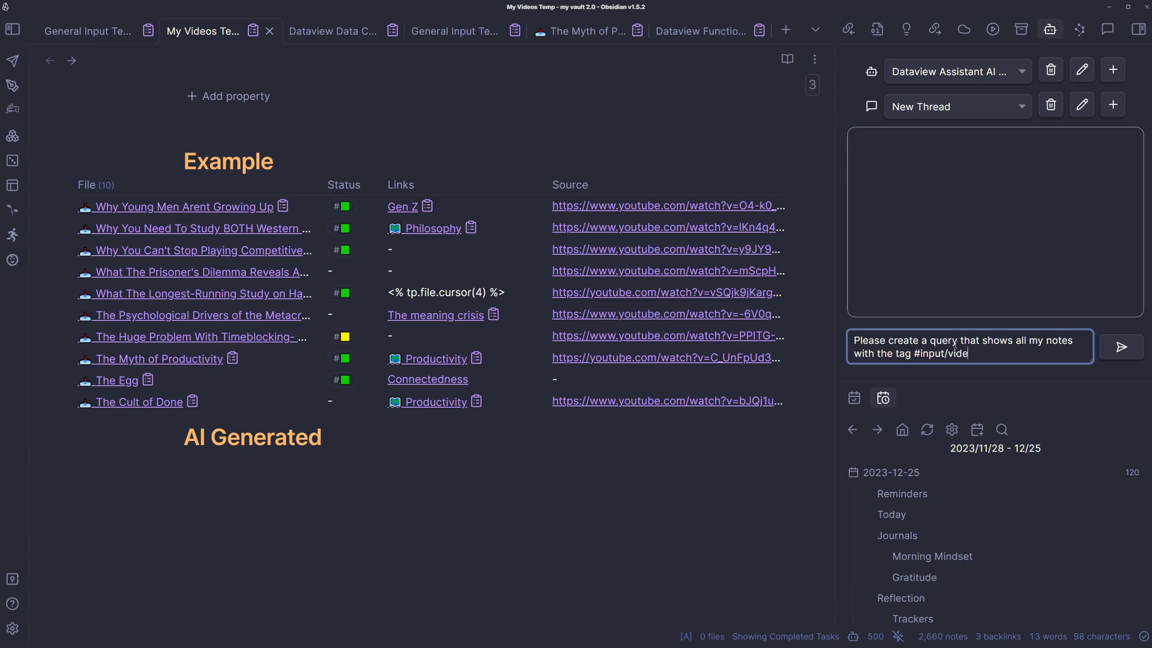
{"action": "type", "text": "os, and for each note show the Status, Links, Source, and \""}
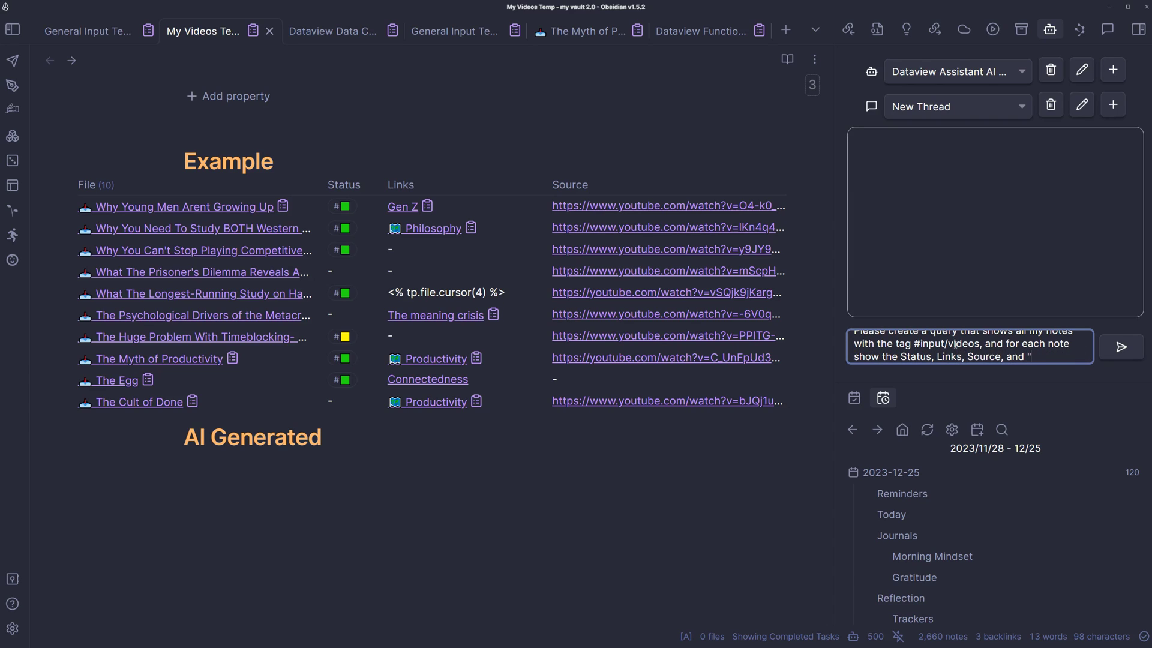
{"action": "type", "text": "Total Links\" field, w"}
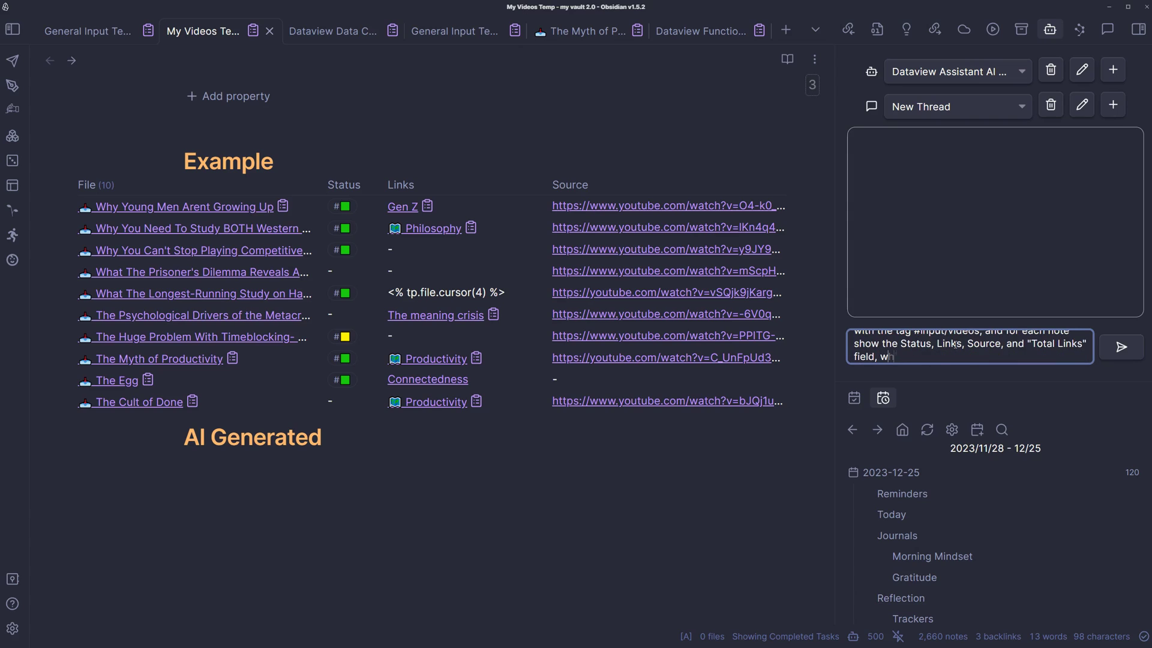
{"action": "type", "text": "hich you can calculate by adding the total of the"}
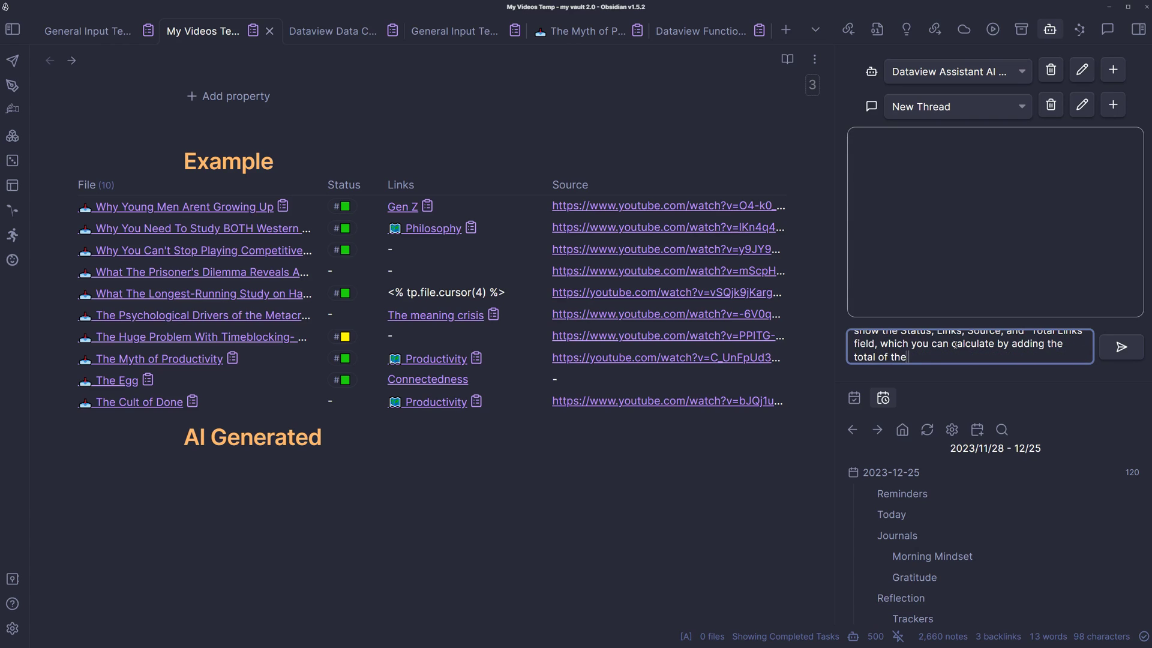
{"action": "type", "text": " file's incoming and outgoing links."}
{"action": "key", "text": "shift+Return"}
{"action": "type", "text": "limit"}
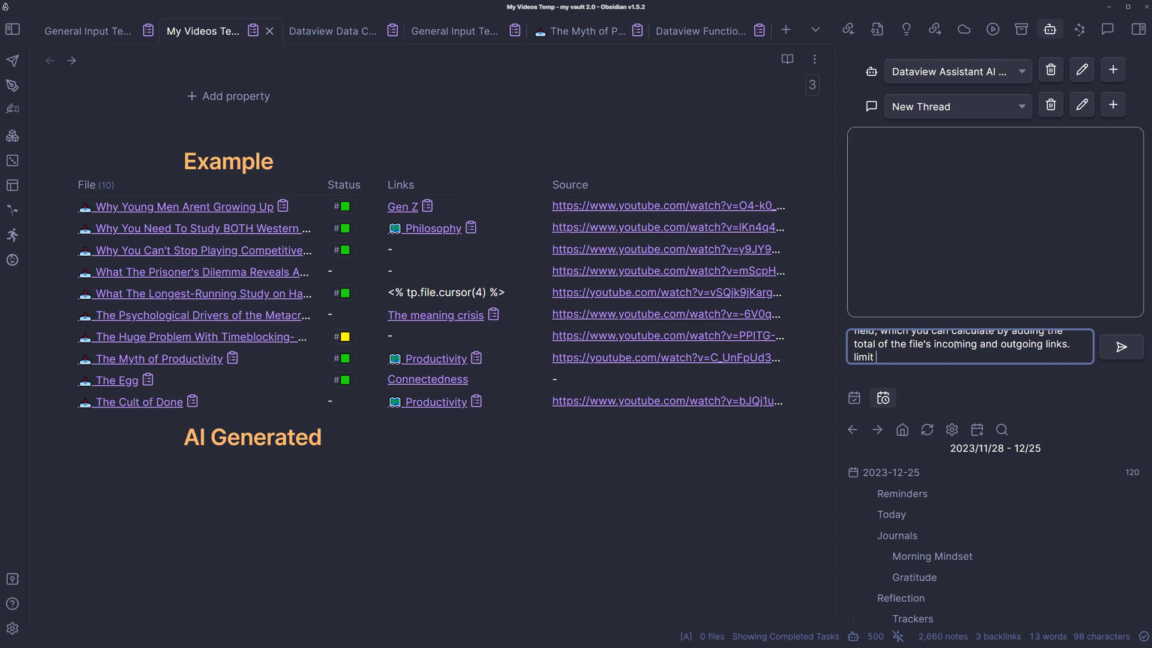
{"action": "type", "text": " it to only 10 notes."}
{"action": "left_click", "coordinate": [1101, 343]}
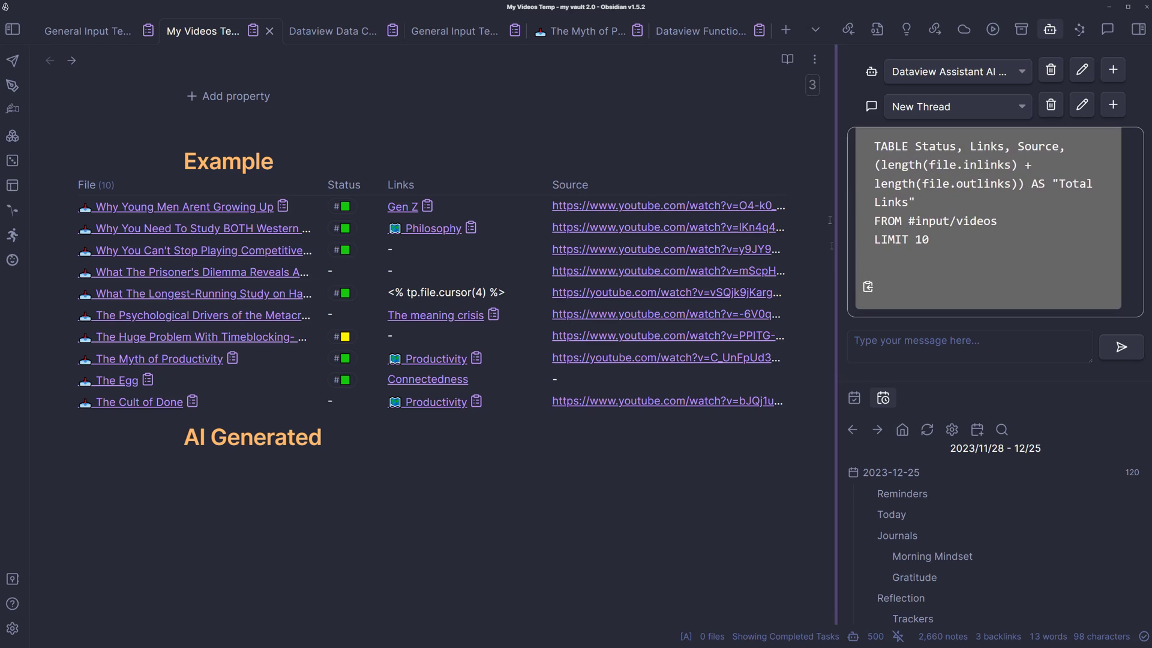
Paste the generated query under 'AI Generated' in My Videos Temp so it renders the Total Links table
{"action": "left_click", "coordinate": [869, 288]}
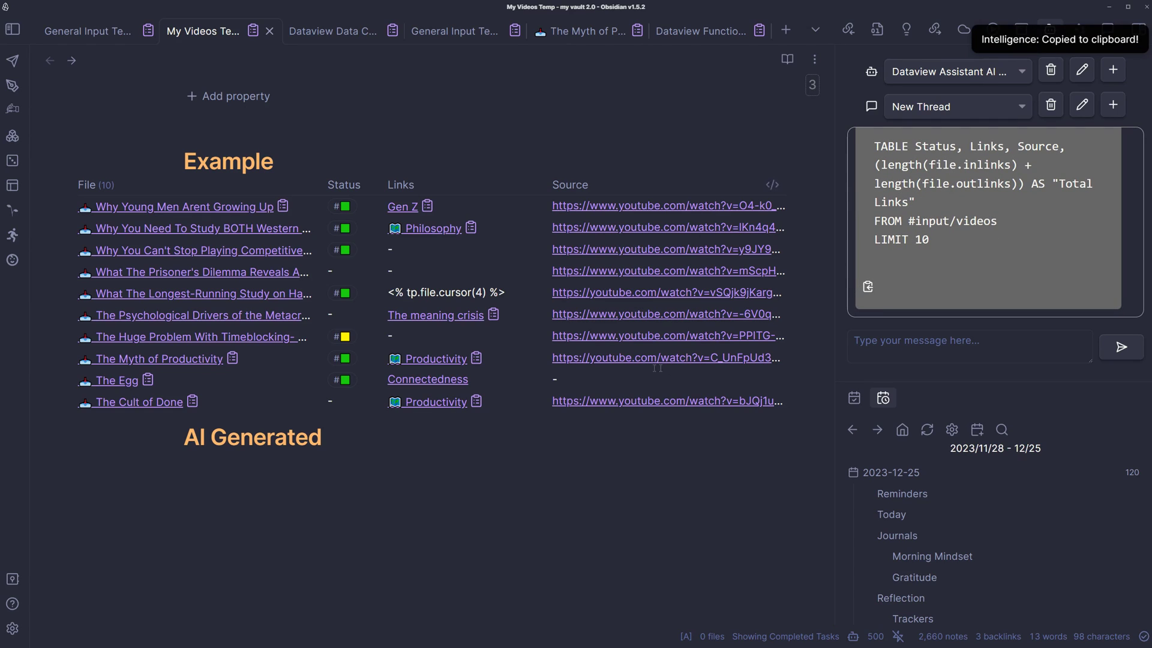
{"action": "left_click", "coordinate": [356, 463]}
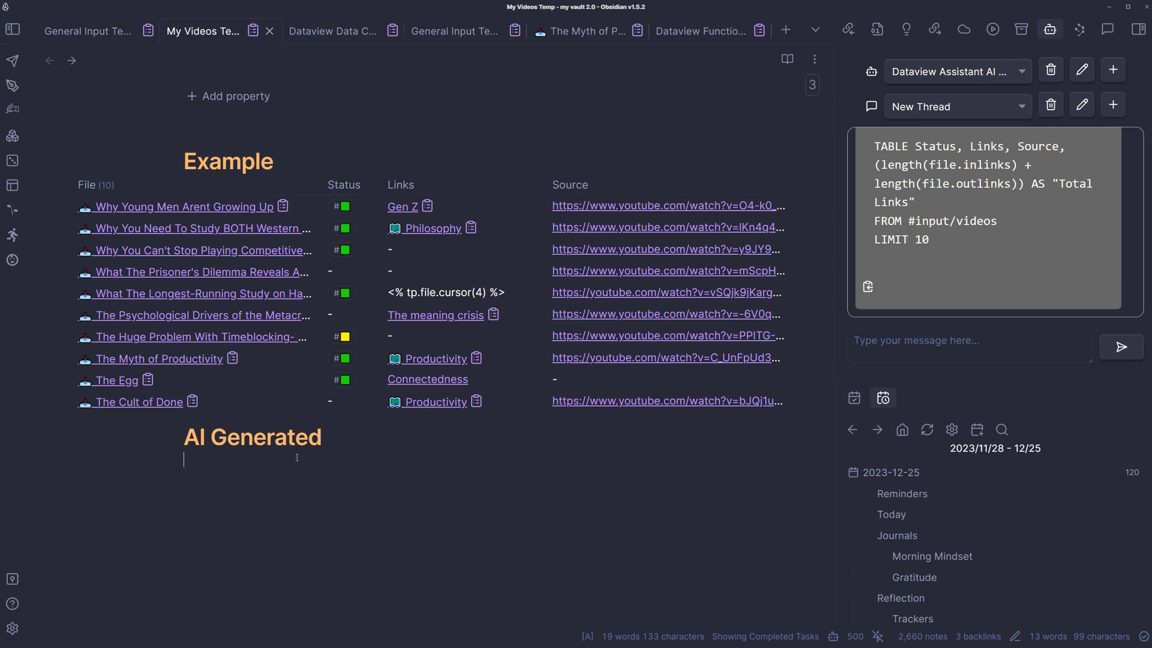
{"action": "key", "text": "ctrl+v"}
{"action": "left_click_drag", "start_coordinate": [262, 522], "coordinate": [195, 527]}
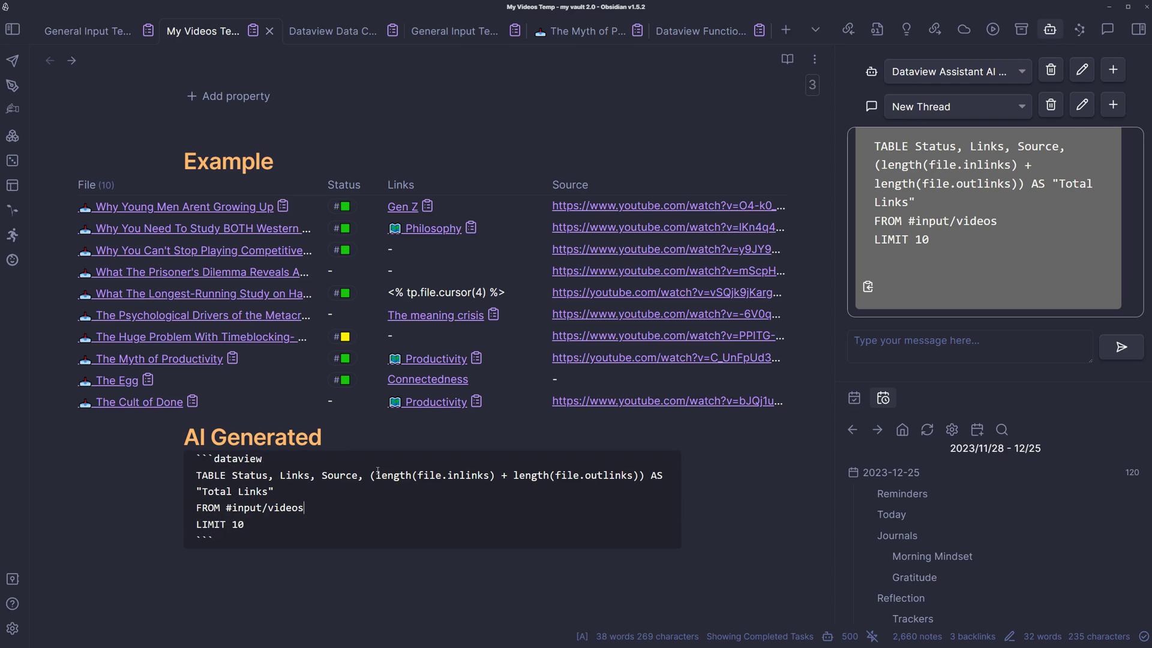
{"action": "left_click_drag", "start_coordinate": [376, 475], "coordinate": [484, 477]}
{"action": "left_click", "coordinate": [475, 479]}
{"action": "left_click", "coordinate": [459, 477]}
{"action": "left_click", "coordinate": [413, 442]}
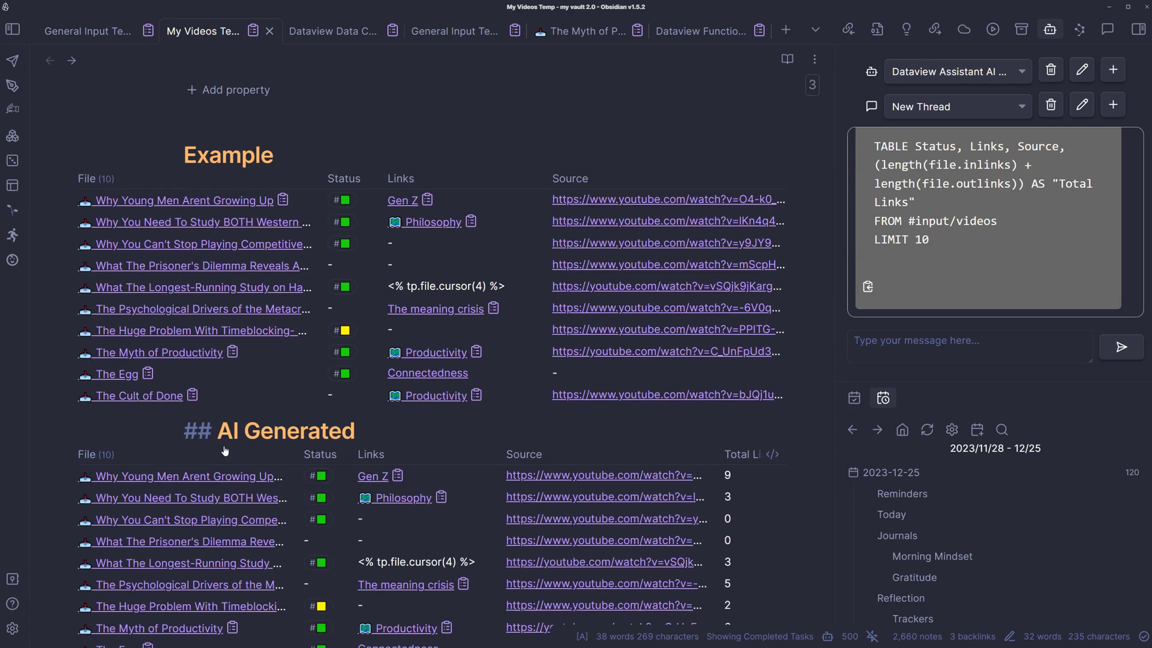
{"action": "scroll", "coordinate": [360, 372], "scroll_direction": "down", "scroll_amount": 3}
Open 'Why You Need To Study BOTH Western and Eastern Philosophy' from the table and show its 2 linked mentions
{"action": "mouse_move", "coordinate": [259, 287]}
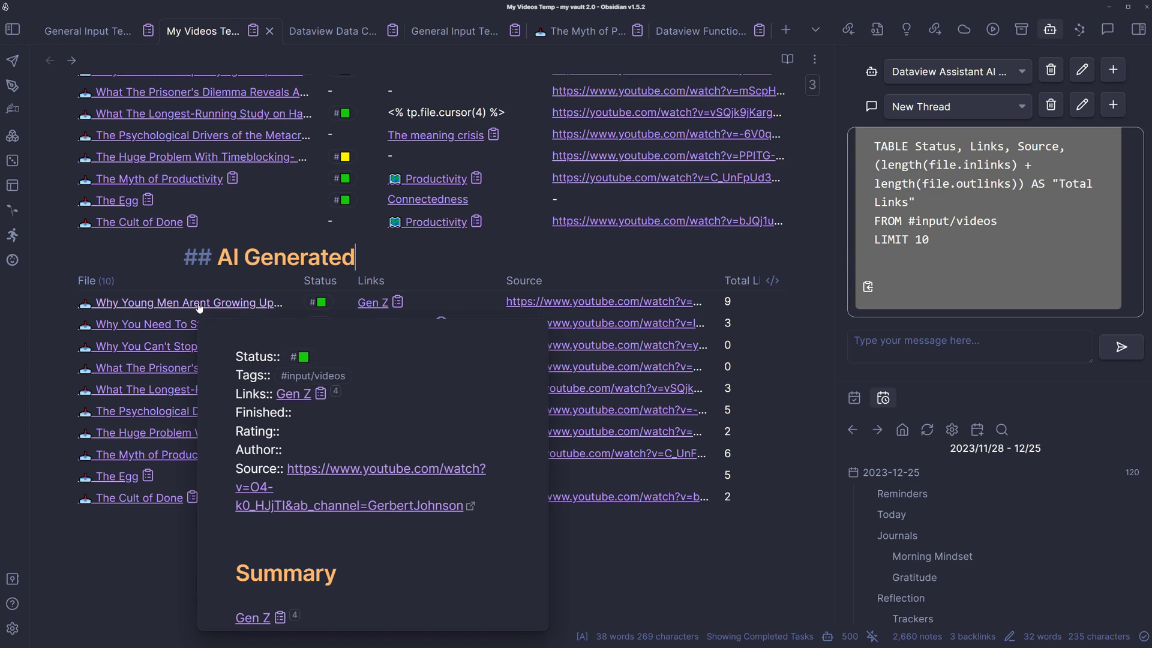
{"action": "left_click", "coordinate": [133, 324]}
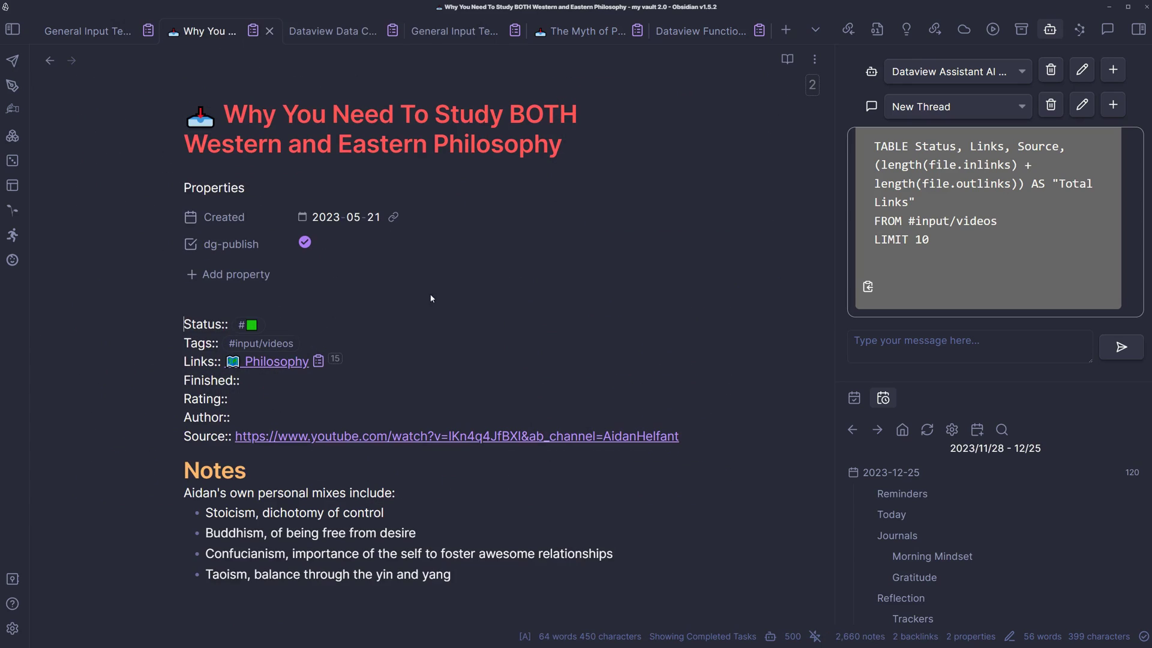
{"action": "mouse_move", "coordinate": [335, 269]}
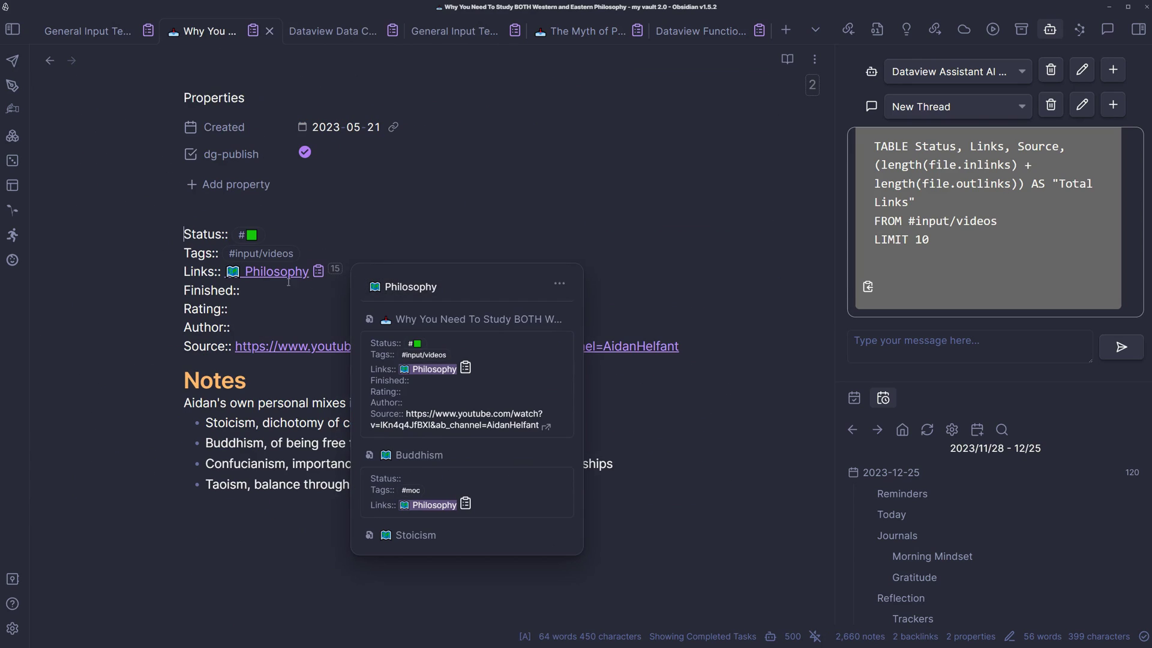
{"action": "left_click", "coordinate": [848, 29]}
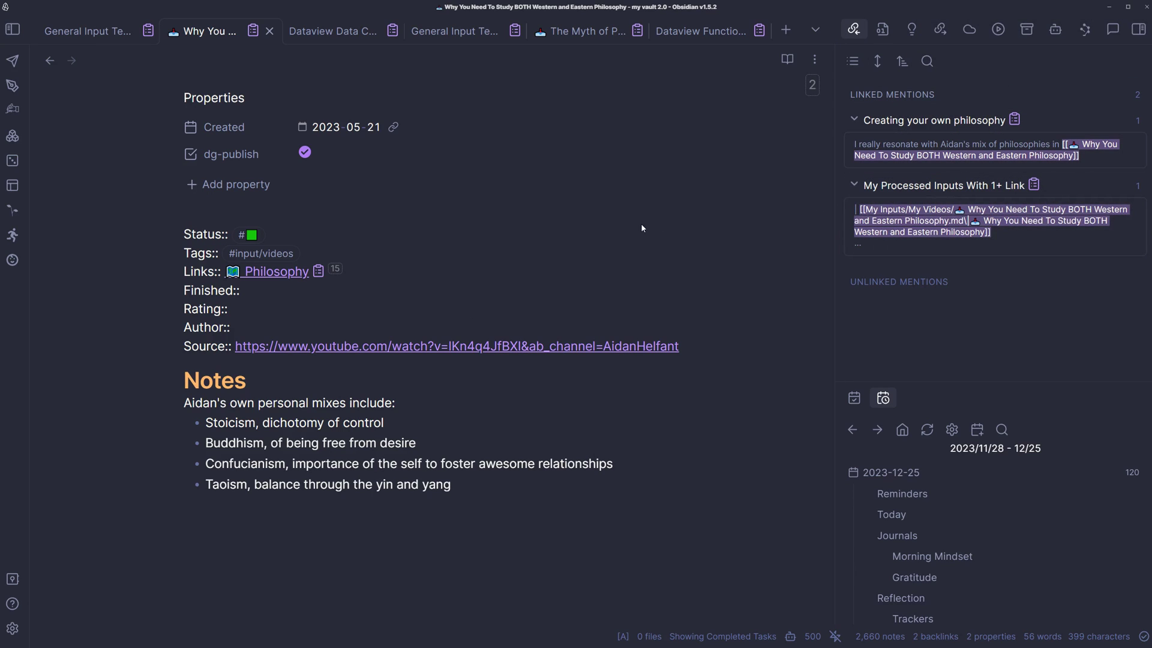
{"action": "left_click", "coordinate": [424, 312]}
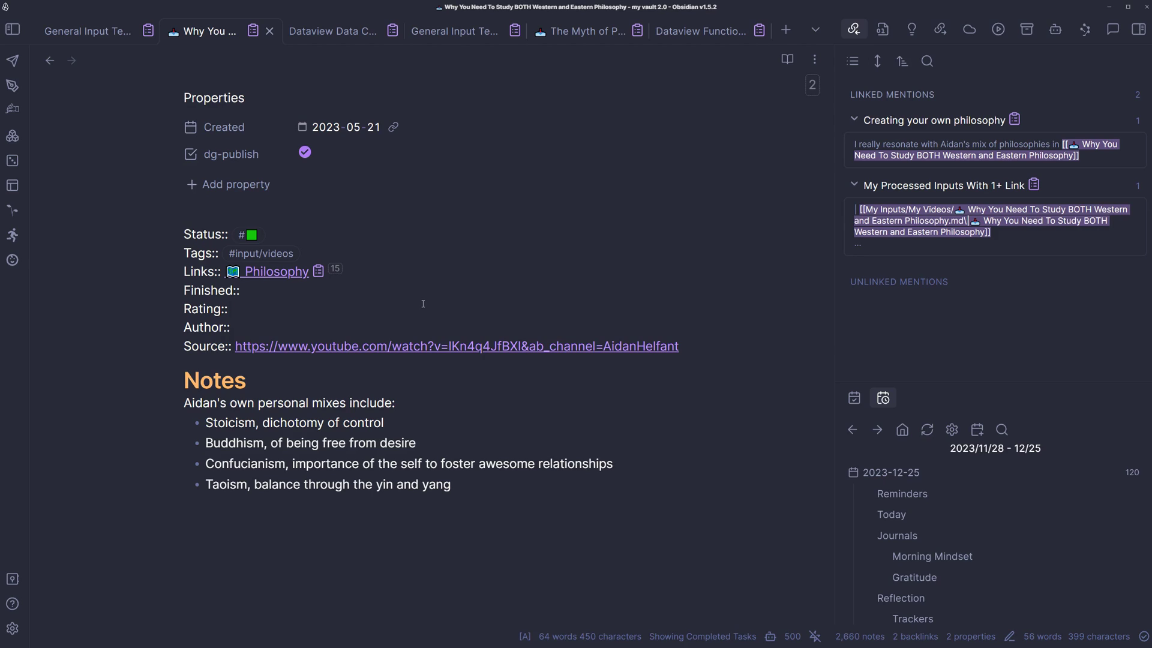